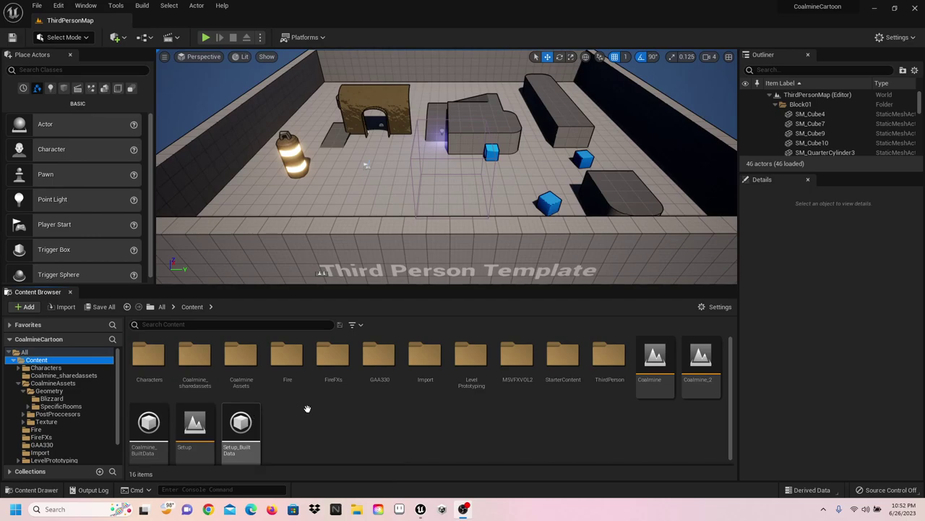
# Step: Open Coalmine_sharedassets > Characters > Mannequin_UE4 and browse its Animations and Materials folders
pyautogui.doubleClick(196, 355)
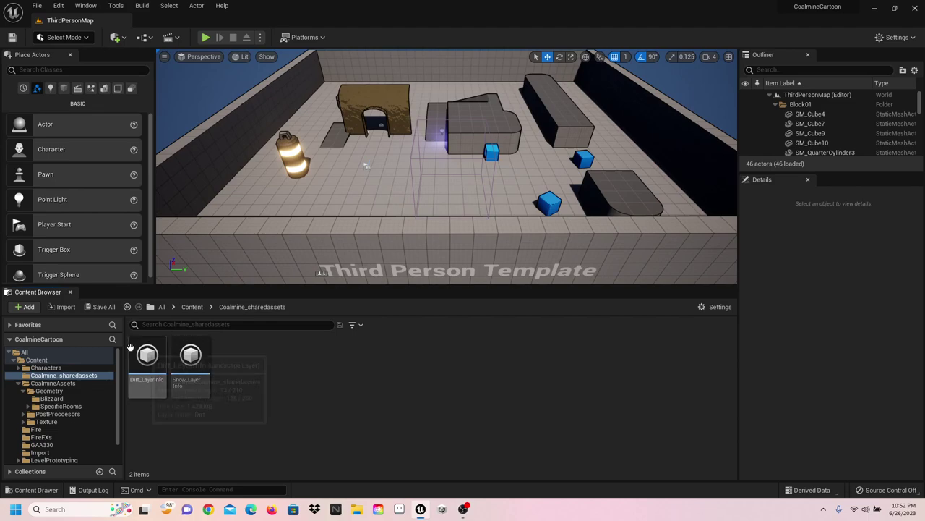
pyautogui.click(51, 368)
pyautogui.doubleClick(147, 358)
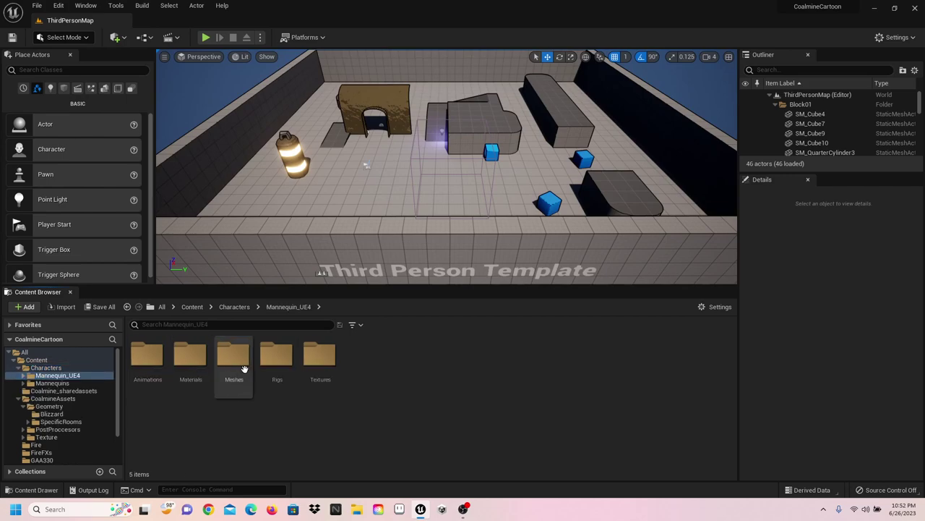
pyautogui.doubleClick(148, 358)
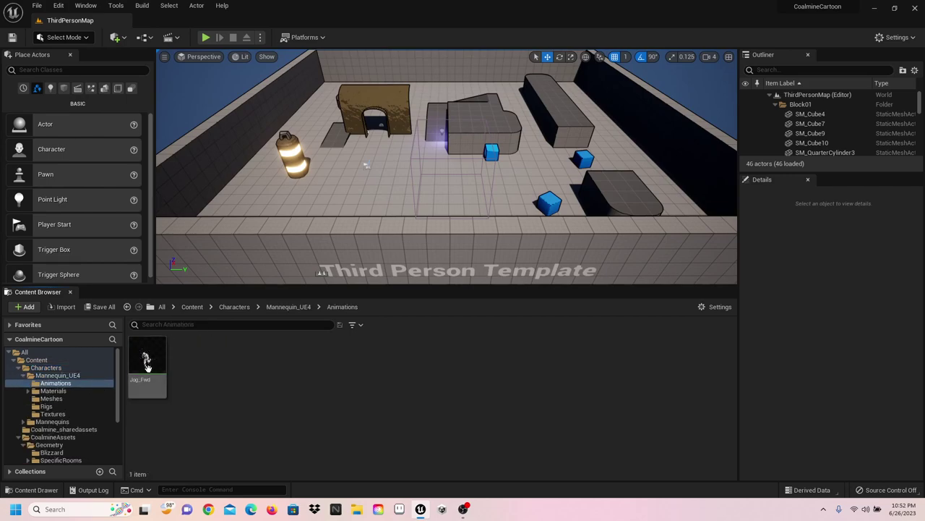
pyautogui.click(73, 390)
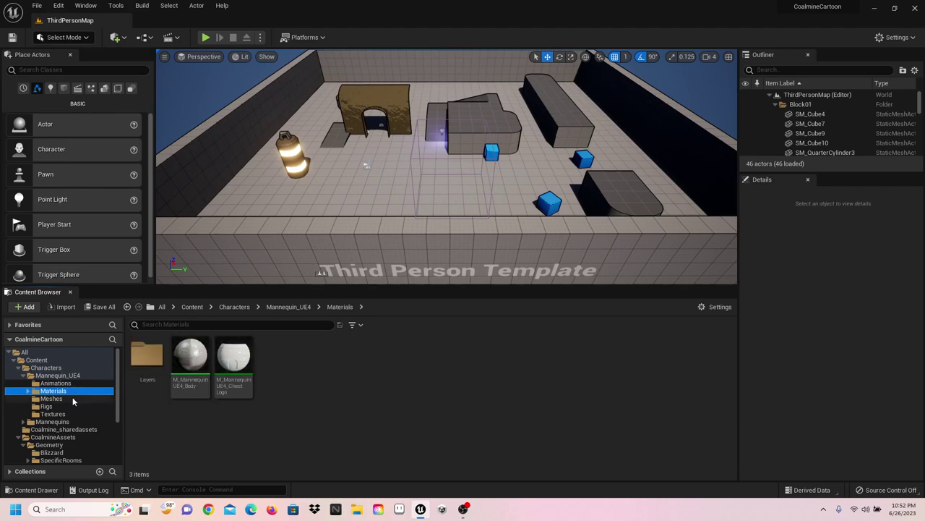
# Step: View the mannequin Meshes, Rigs and Textures folders, then return to Content and select Fire
pyautogui.click(77, 399)
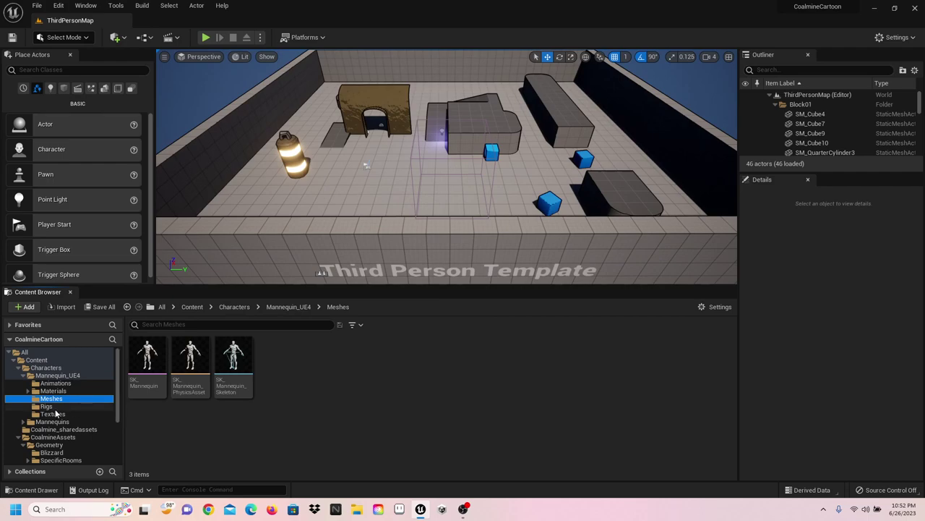
pyautogui.click(47, 407)
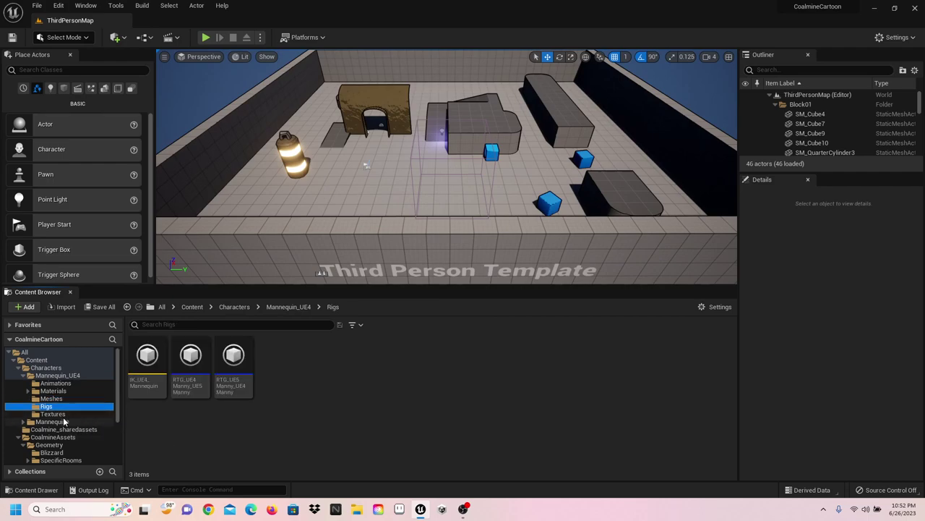
pyautogui.click(53, 413)
pyautogui.click(38, 360)
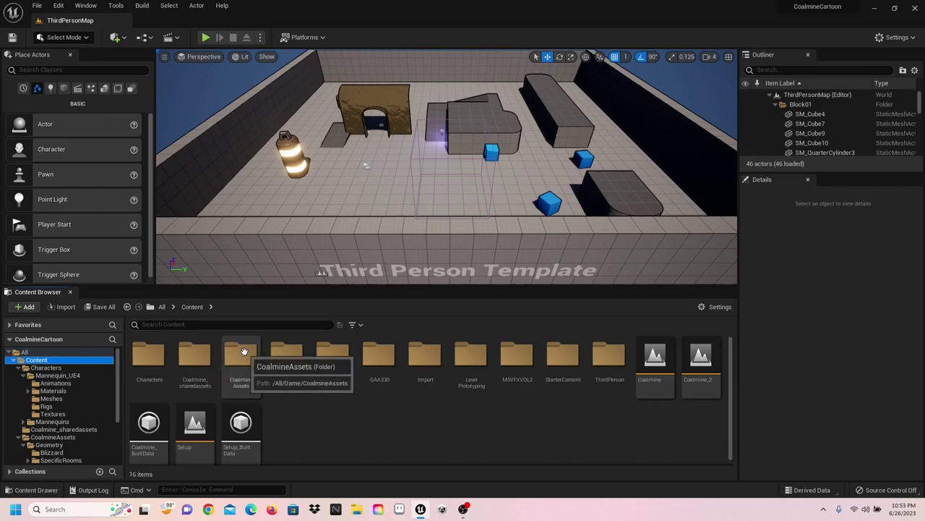
pyautogui.click(290, 351)
pyautogui.doubleClick(290, 351)
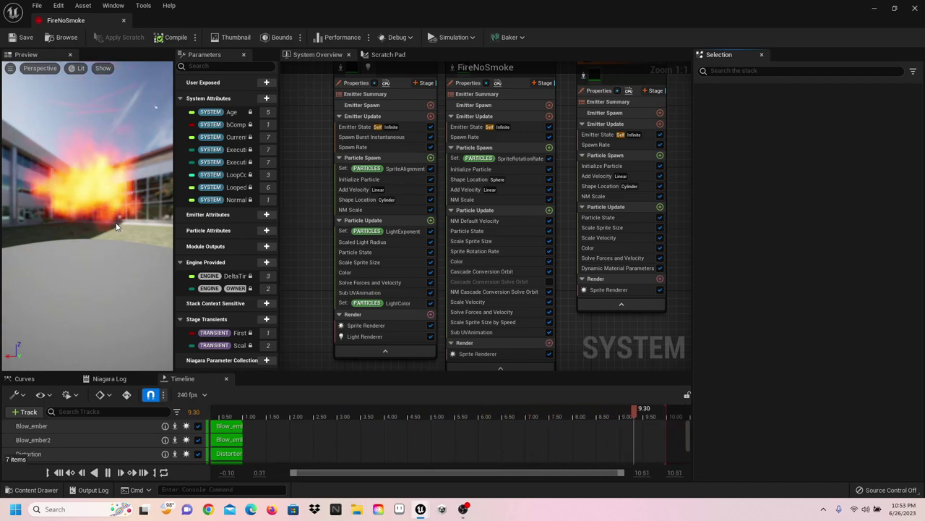
# Step: Close the FireNoSmoke editor, look through the FireFXs and GAA330 folders, and return to Content
pyautogui.click(124, 21)
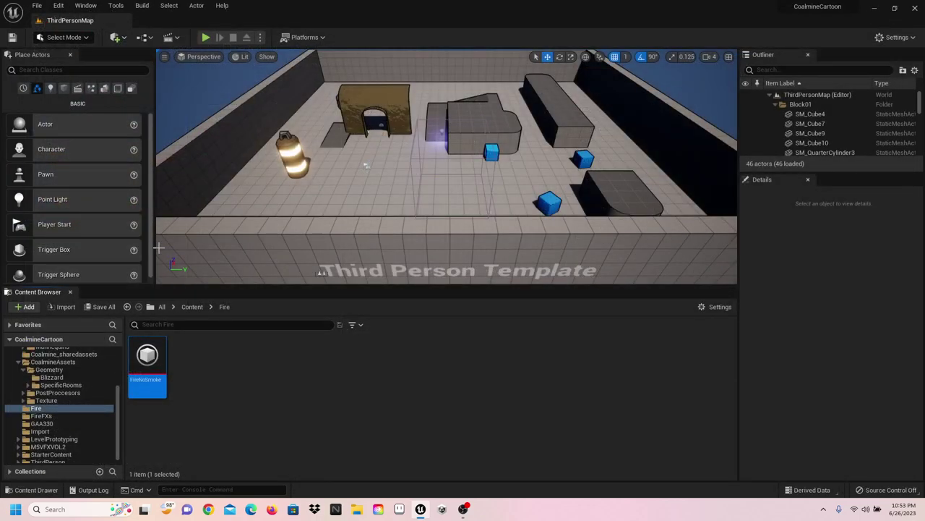
pyautogui.click(47, 417)
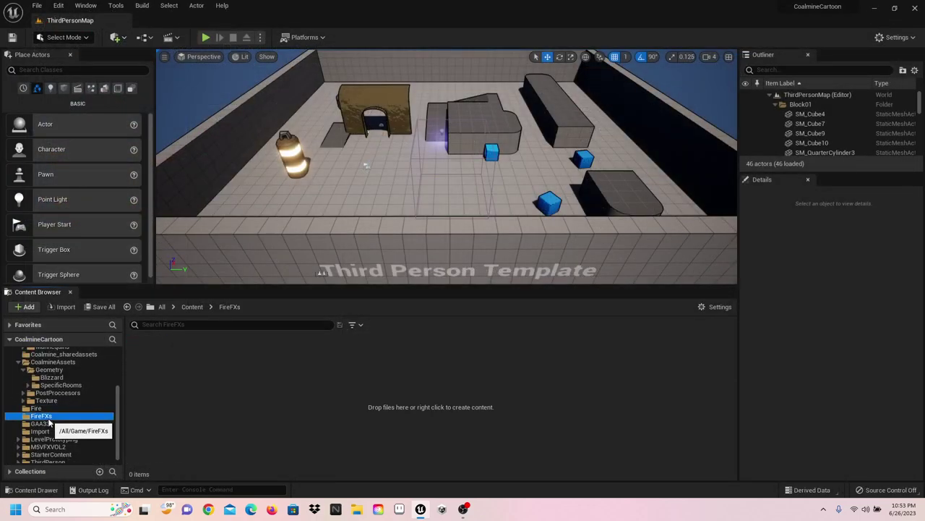
pyautogui.click(44, 424)
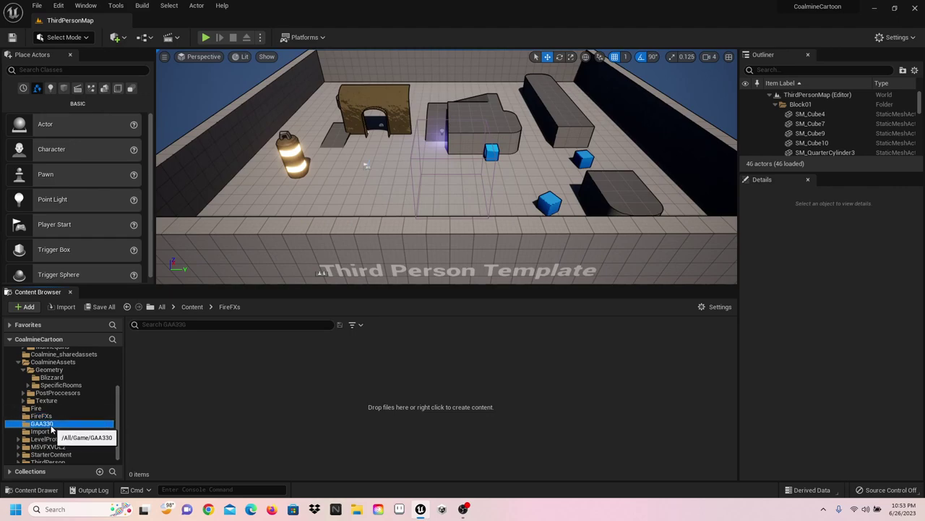
pyautogui.scroll(3, 79, 386)
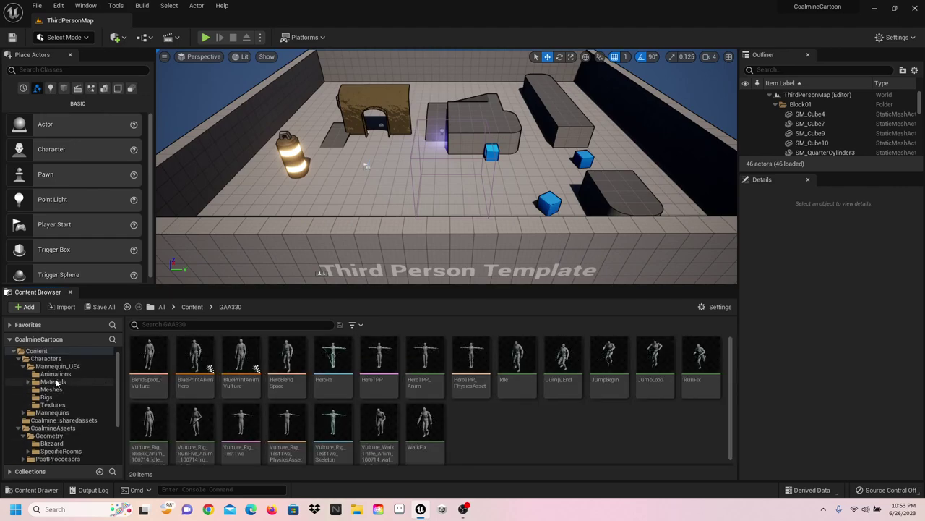
pyautogui.click(36, 350)
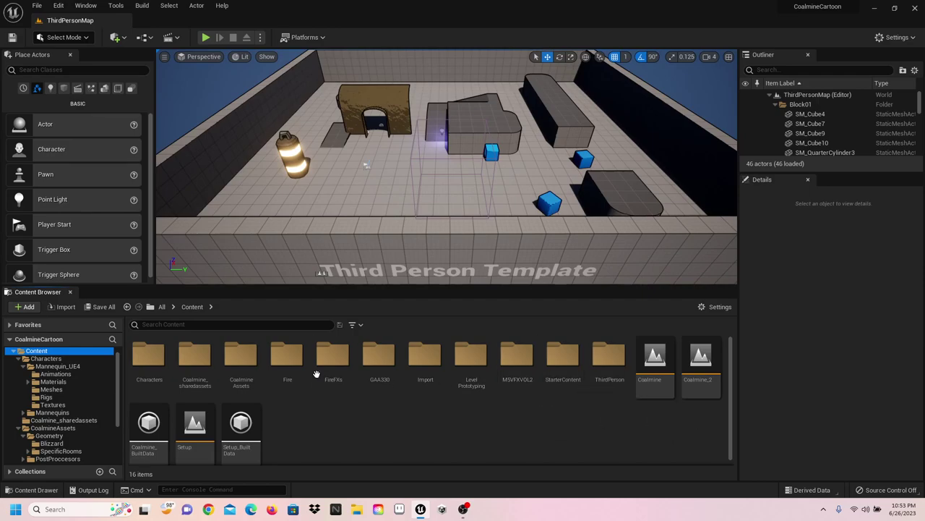
# Step: Open CoalmineAssets > PostProccesors and select the BotwShader material
pyautogui.doubleClick(245, 360)
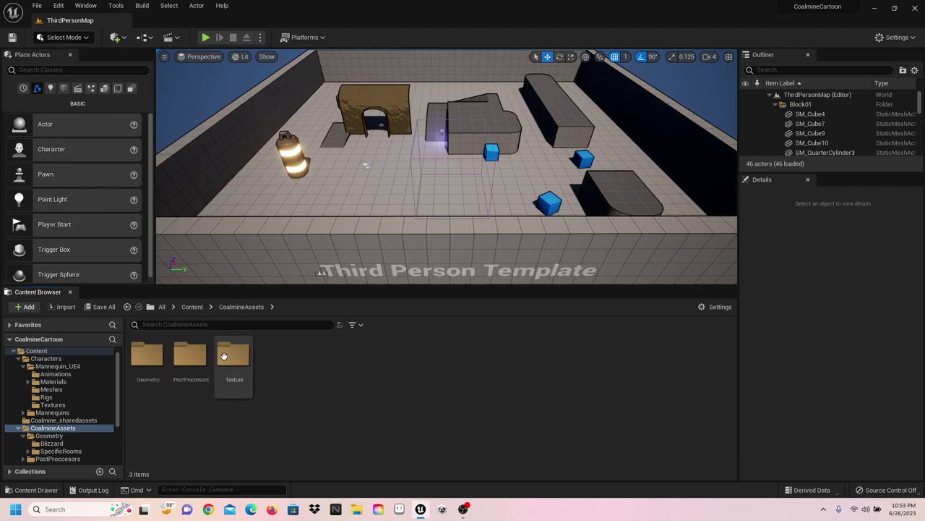
pyautogui.doubleClick(194, 354)
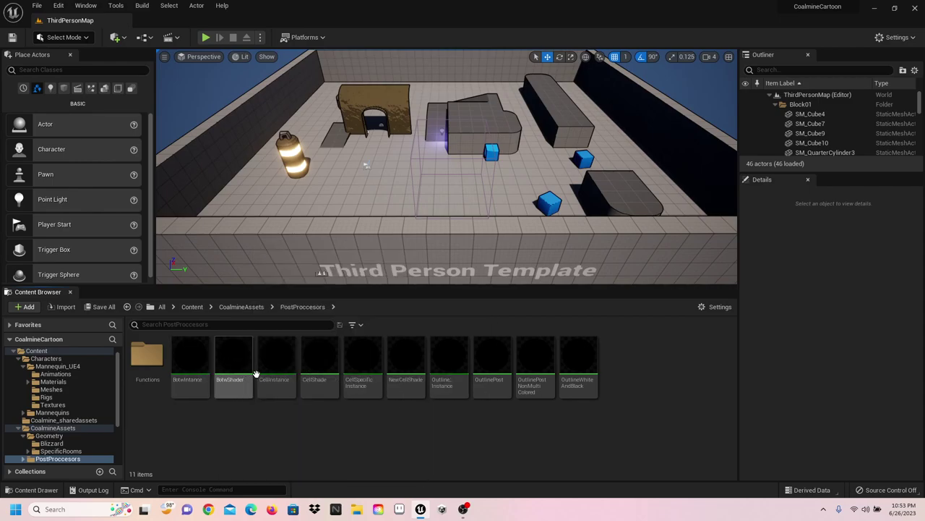
pyautogui.click(243, 367)
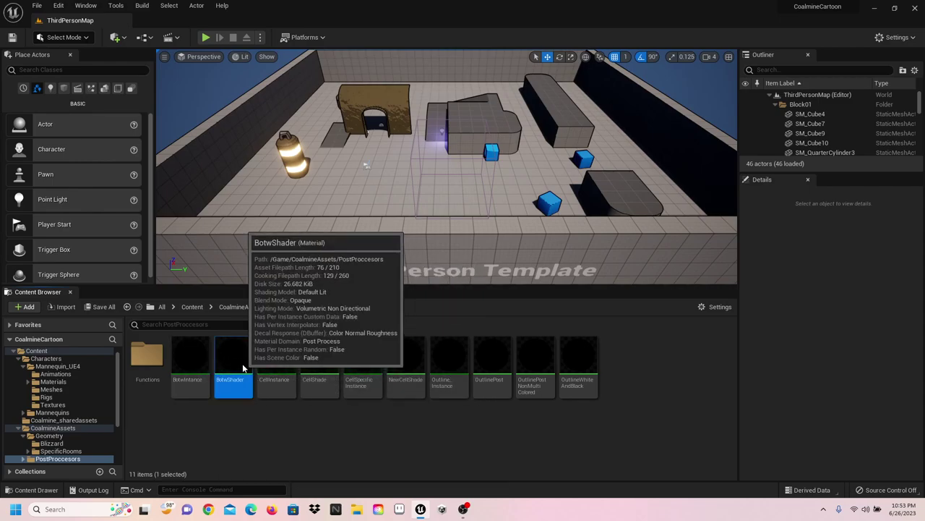
# Step: Open BotwShader and pan left past the Shadow/Light Tint nodes to the Extract Light Buffer group
pyautogui.doubleClick(242, 363)
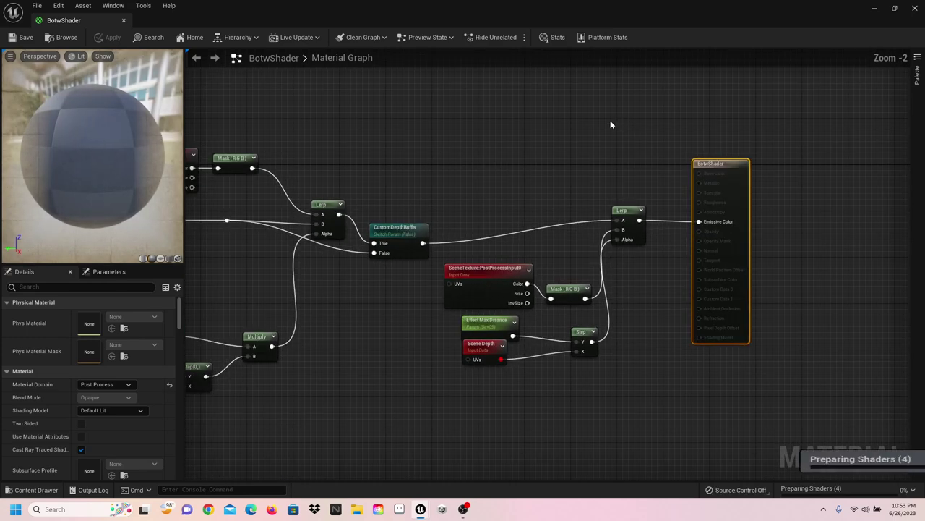
pyautogui.moveTo(611, 146); pyautogui.dragTo(712, 122, button='right')
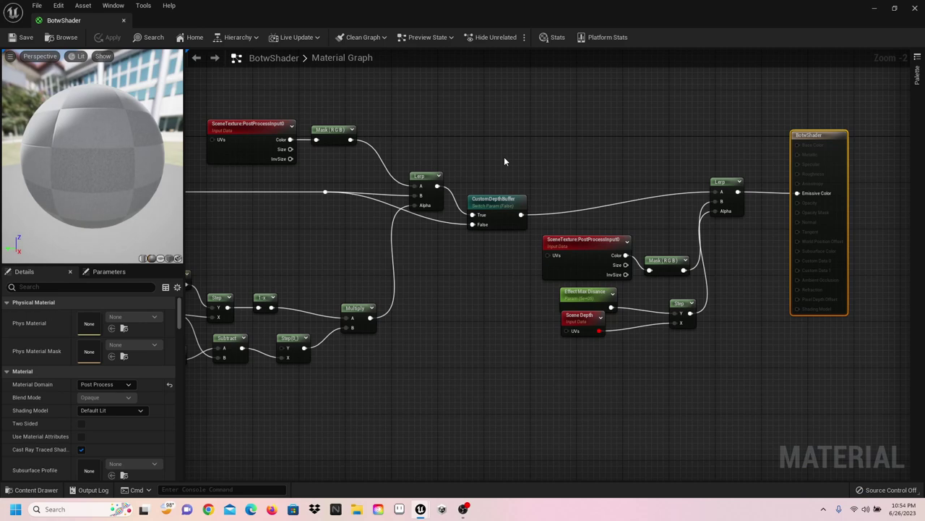
pyautogui.moveTo(461, 114); pyautogui.dragTo(480, 115, button='right')
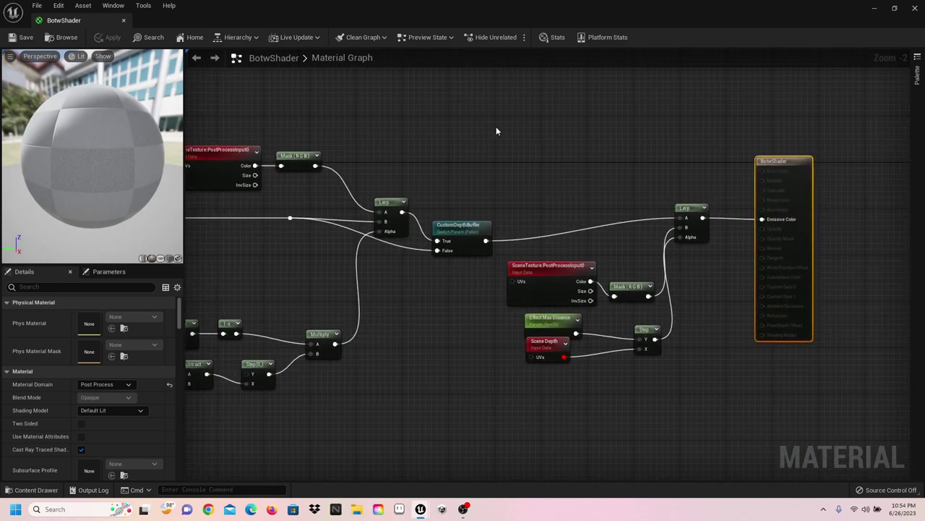
pyautogui.moveTo(507, 156); pyautogui.dragTo(699, 138, button='right')
pyautogui.moveTo(360, 87); pyautogui.dragTo(506, 89, button='right')
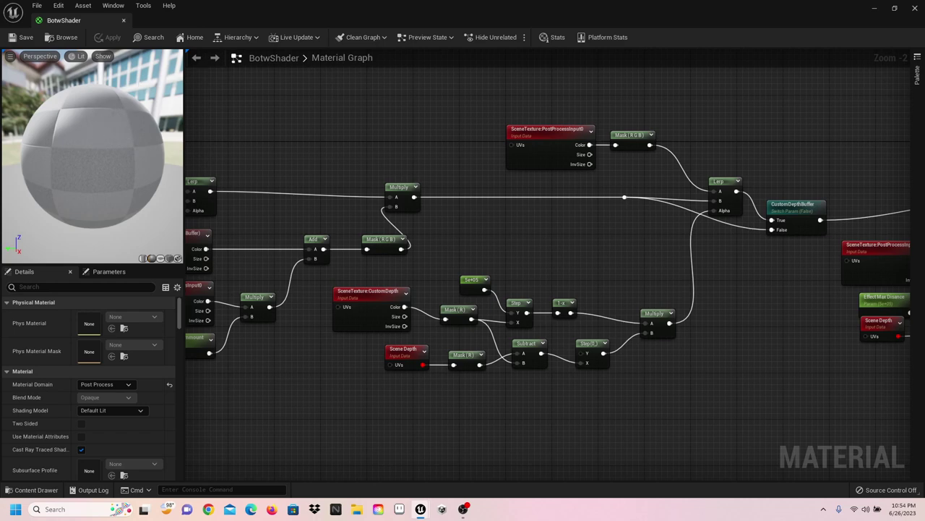
pyautogui.moveTo(280, 110); pyautogui.dragTo(703, 133, button='right')
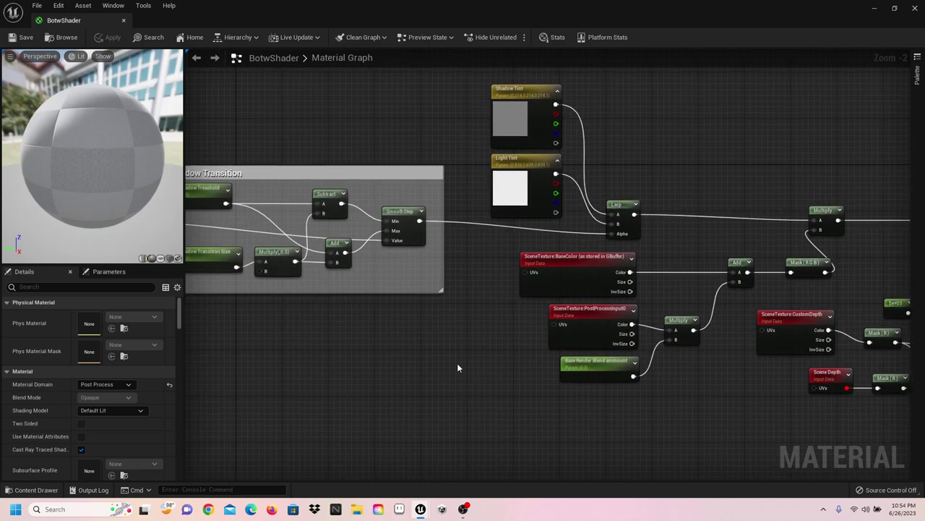
pyautogui.moveTo(457, 368); pyautogui.dragTo(624, 378, button='right')
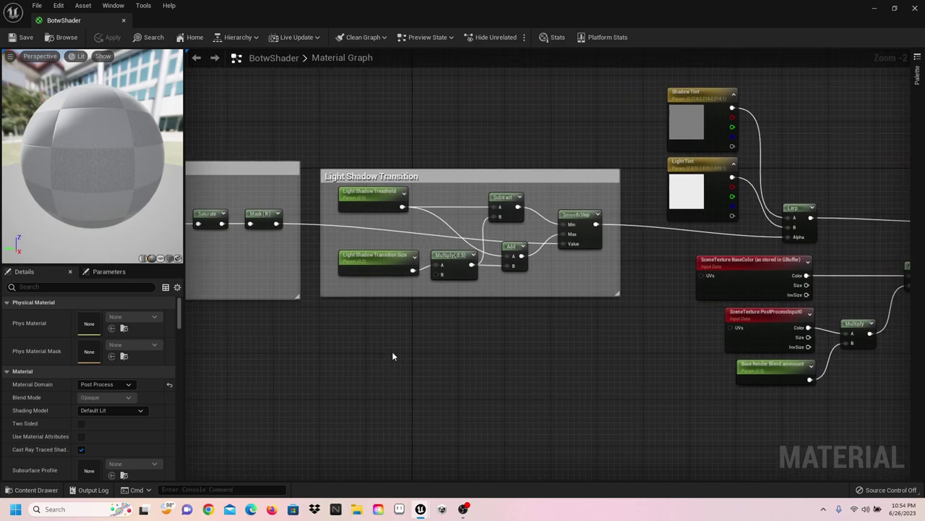
pyautogui.moveTo(392, 355); pyautogui.dragTo(678, 342, button='right')
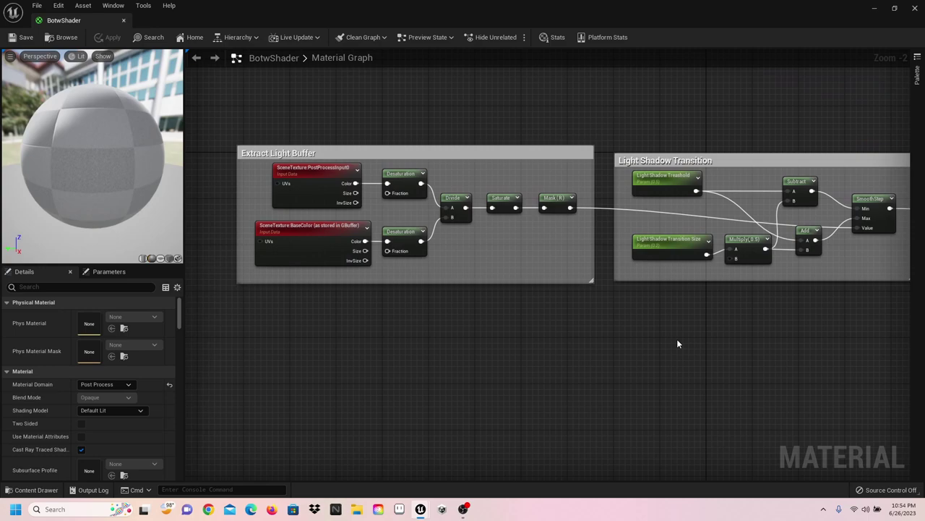
# Step: Close BotwShader, open the CellShade material, and zoom out across its graph
pyautogui.click(124, 21)
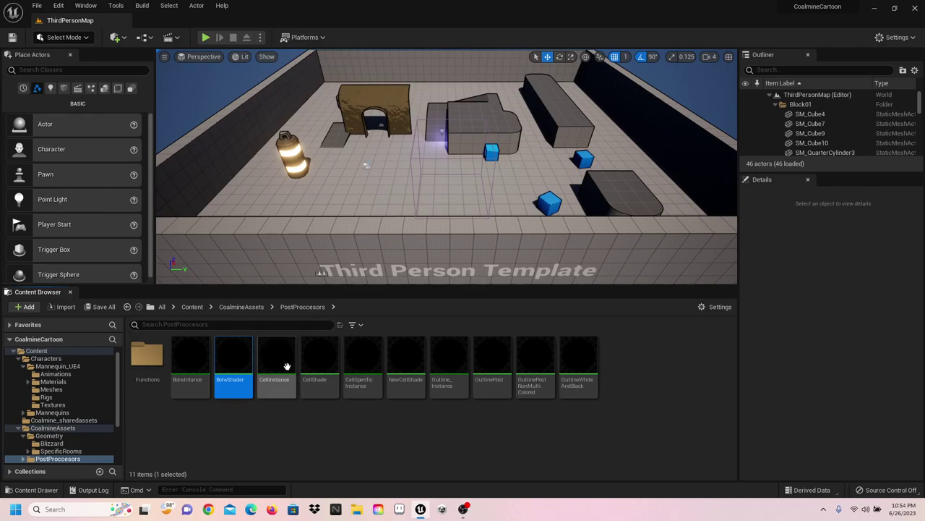
pyautogui.doubleClick(321, 366)
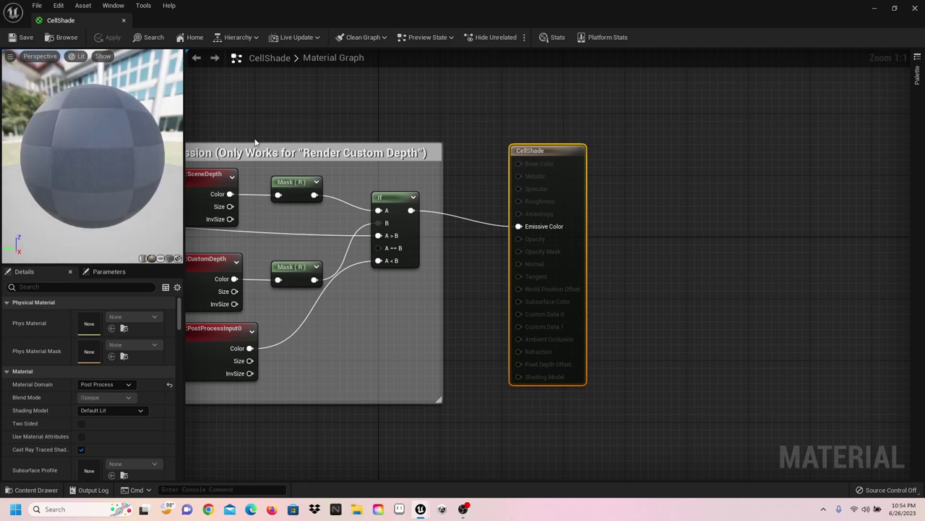
pyautogui.scroll(-2, 558, 196)
pyautogui.moveTo(484, 438); pyautogui.dragTo(724, 419, button='right')
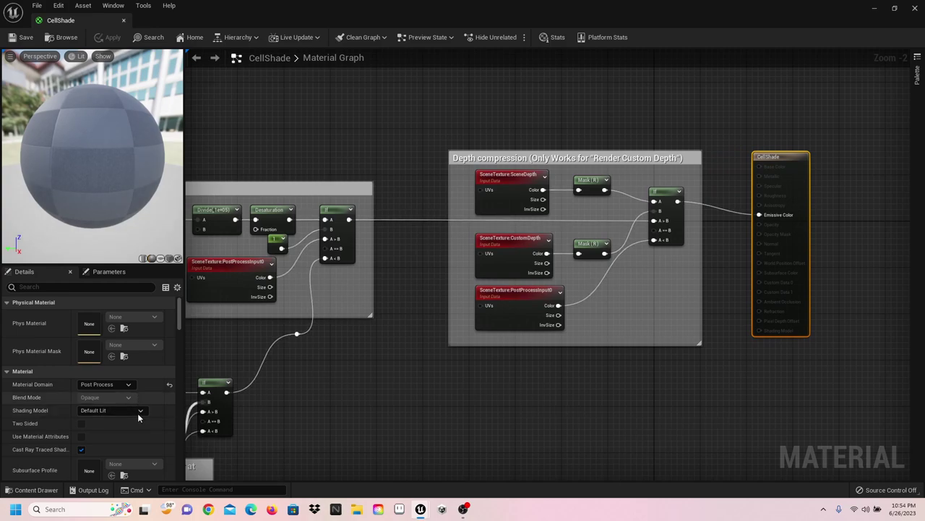
# Step: Pan the CellShade graph to the Depth compression, Skybox Color and brightness groups, then close it
pyautogui.scroll(-2, 124, 391)
pyautogui.scroll(-10, 125, 389)
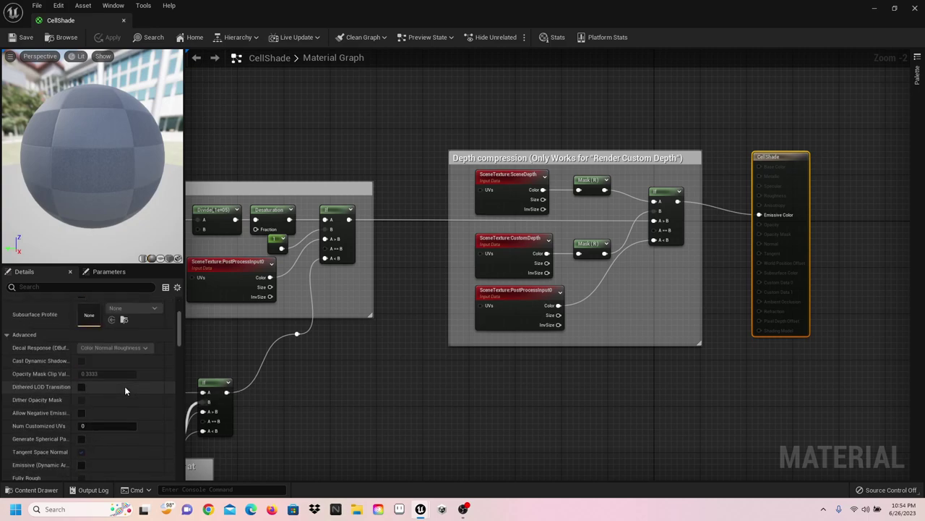
pyautogui.scroll(-5, 125, 390)
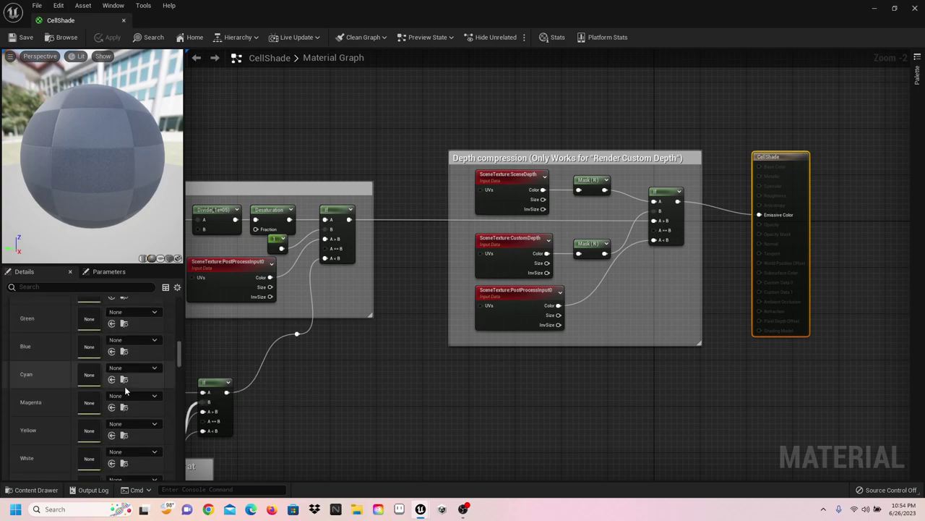
pyautogui.scroll(-8, 125, 390)
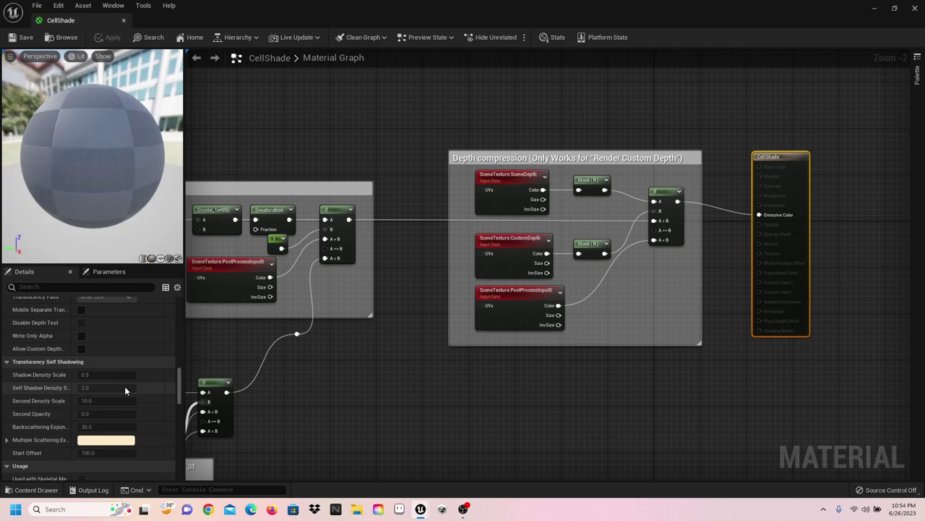
pyautogui.click(333, 379)
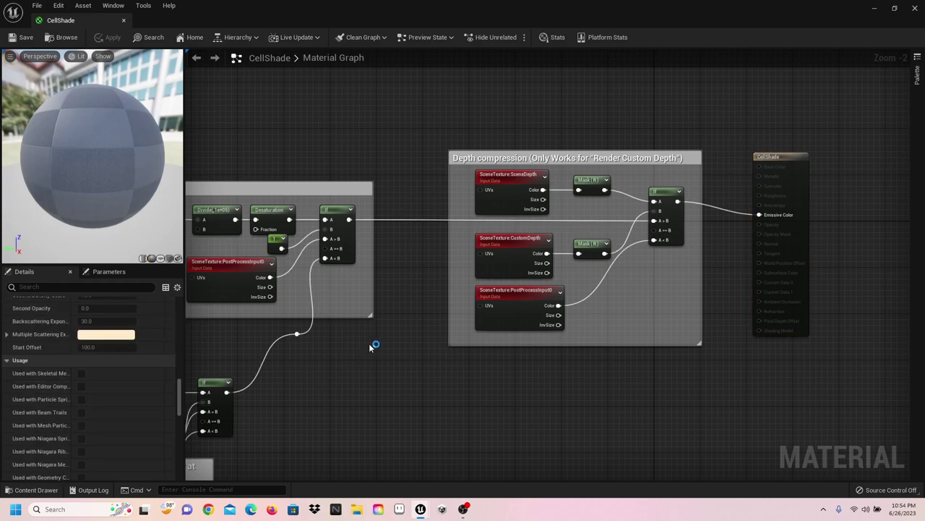
pyautogui.moveTo(450, 370); pyautogui.dragTo(621, 316, button='right')
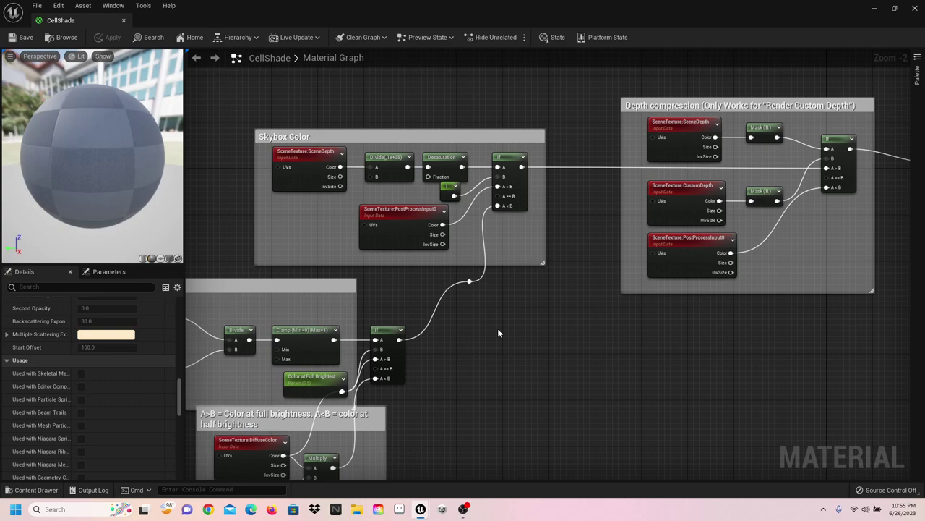
pyautogui.moveTo(498, 328); pyautogui.dragTo(714, 275, button='right')
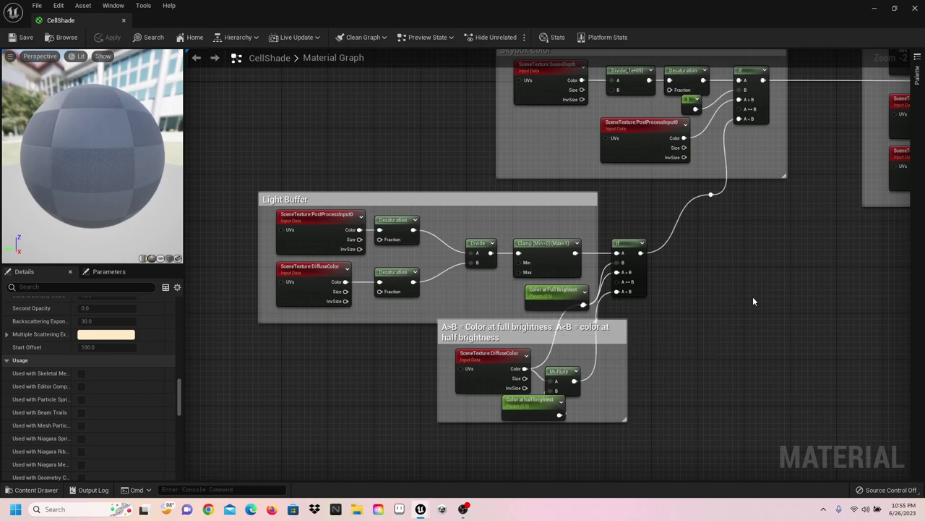
pyautogui.click(916, 9)
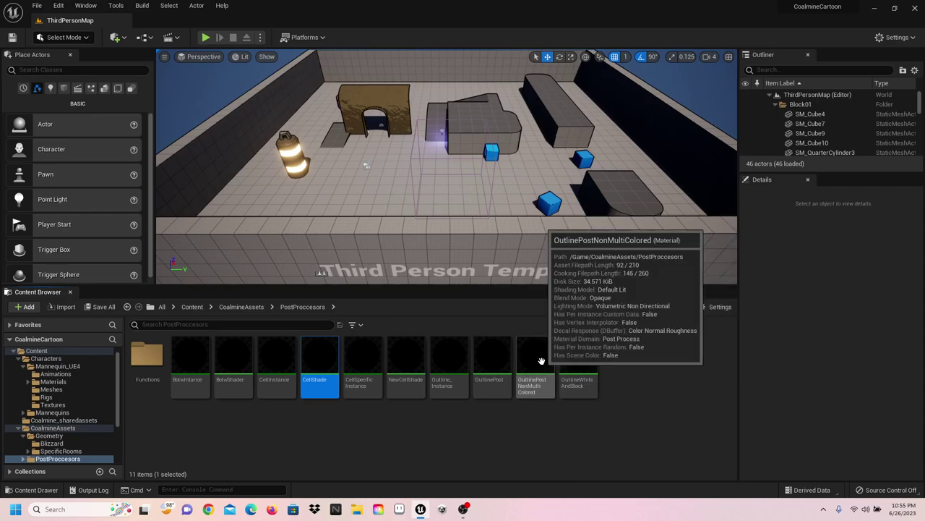
pyautogui.doubleClick(487, 361)
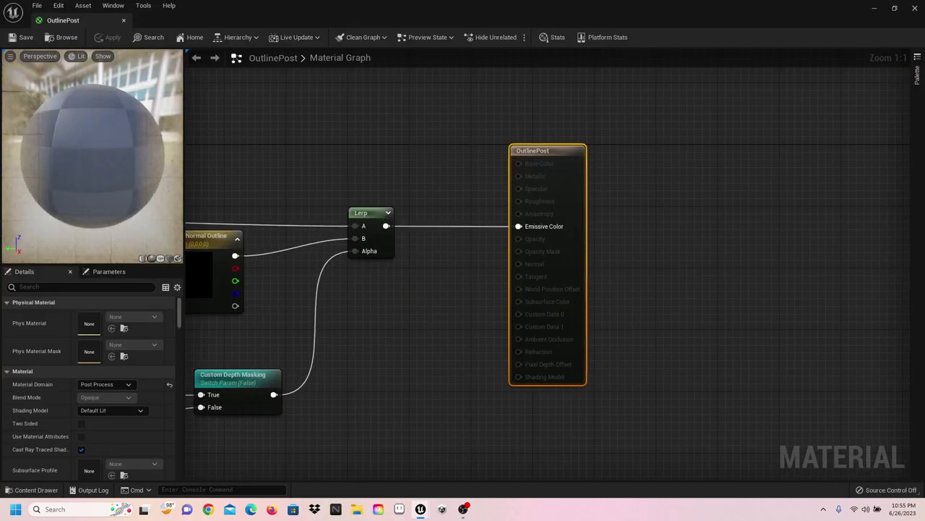
pyautogui.moveTo(428, 316); pyautogui.dragTo(659, 333, button='right')
pyautogui.scroll(-2, 537, 321)
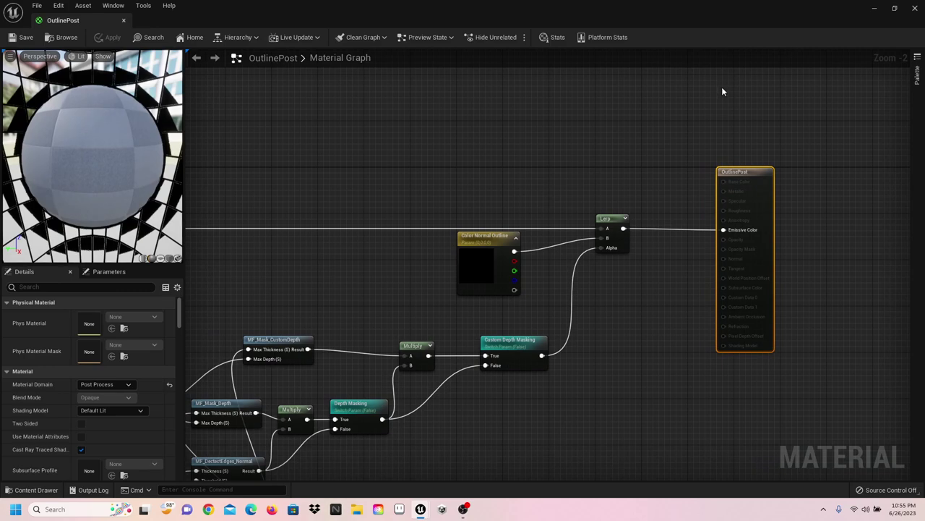
pyautogui.moveTo(530, 168); pyautogui.dragTo(702, 81, button='right')
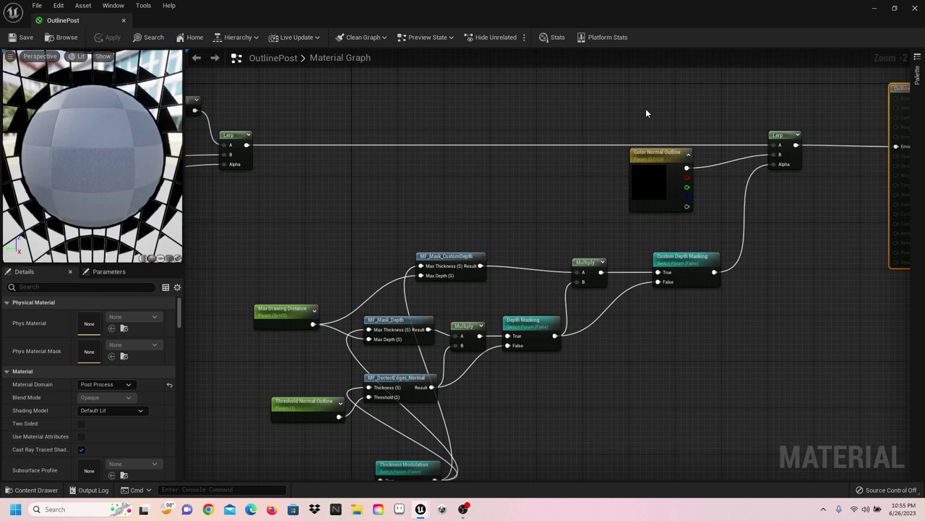
pyautogui.scroll(-1, 610, 173)
pyautogui.moveTo(610, 174); pyautogui.dragTo(727, 89, button='right')
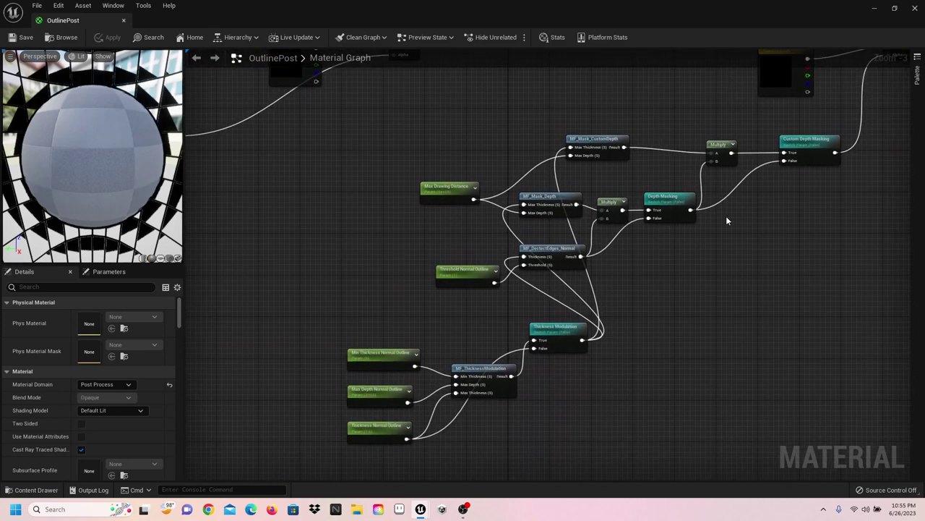
pyautogui.scroll(1, 727, 220)
pyautogui.moveTo(732, 255); pyautogui.dragTo(742, 229, button='right')
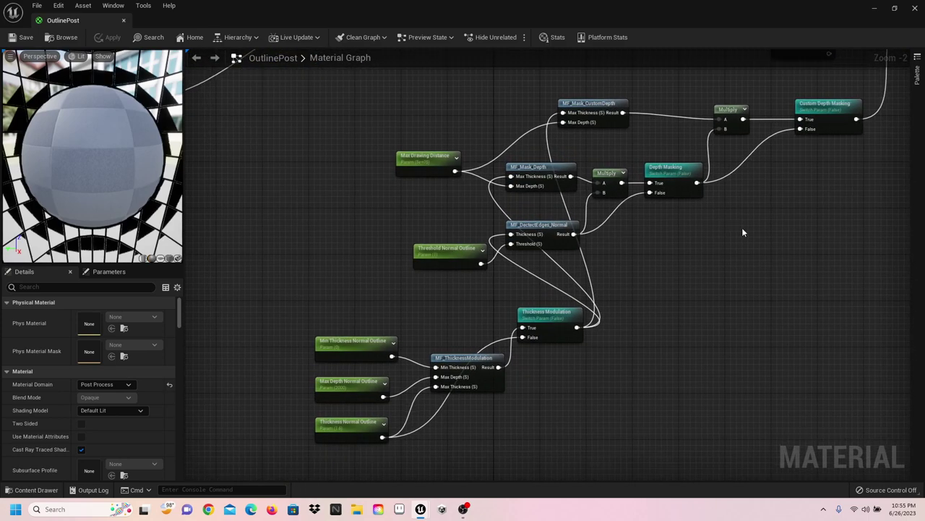
pyautogui.moveTo(746, 232); pyautogui.dragTo(853, 419, button='right')
pyautogui.moveTo(335, 307)
pyautogui.mouseDown(button='right')
pyautogui.moveTo(419, 293)
pyautogui.moveTo(533, 296)
pyautogui.moveTo(715, 263)
pyautogui.moveTo(673, 331)
pyautogui.moveTo(618, 370)
pyautogui.moveTo(810, 259)
pyautogui.mouseUp(button='right')
pyautogui.moveTo(694, 327); pyautogui.dragTo(755, 327, button='right')
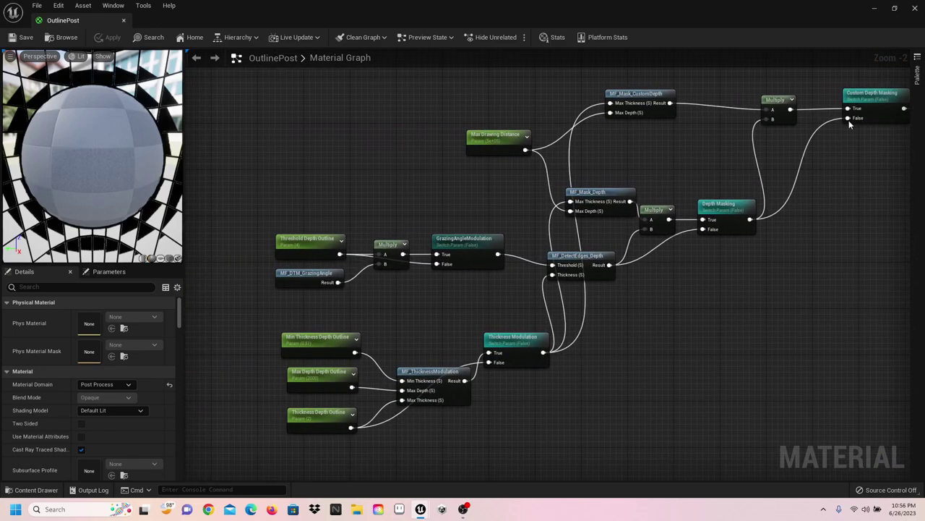
pyautogui.click(921, 10)
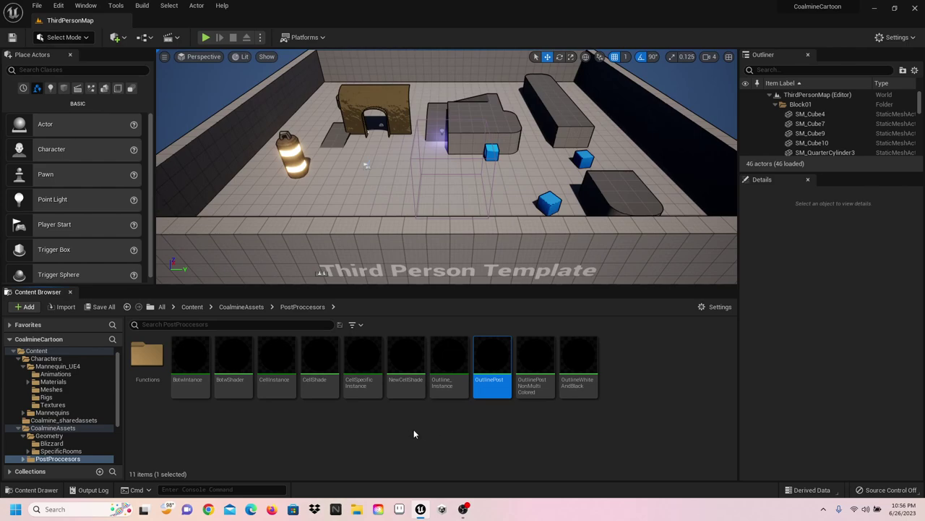
# Step: Open the Functions folder and MF_DectectEdges_Normal, panning to its SceneTexture nodes
pyautogui.click(147, 354)
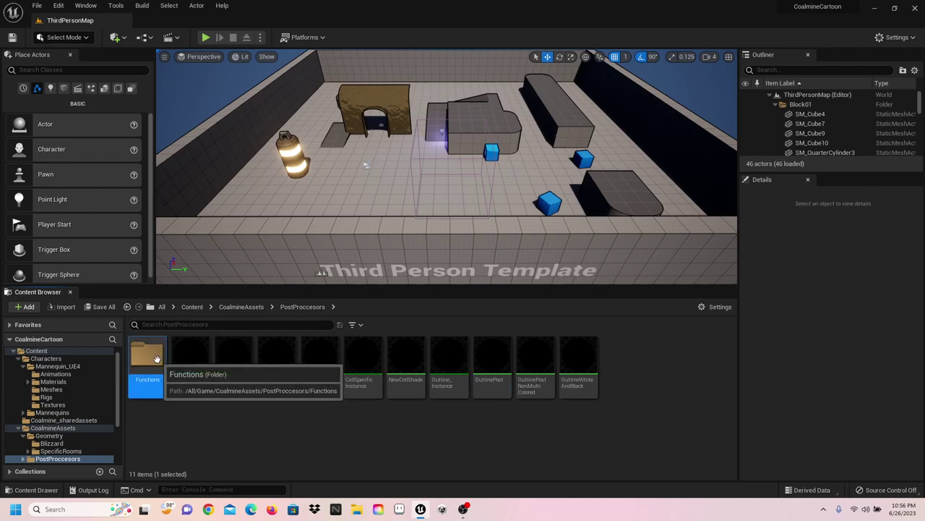
pyautogui.doubleClick(148, 354)
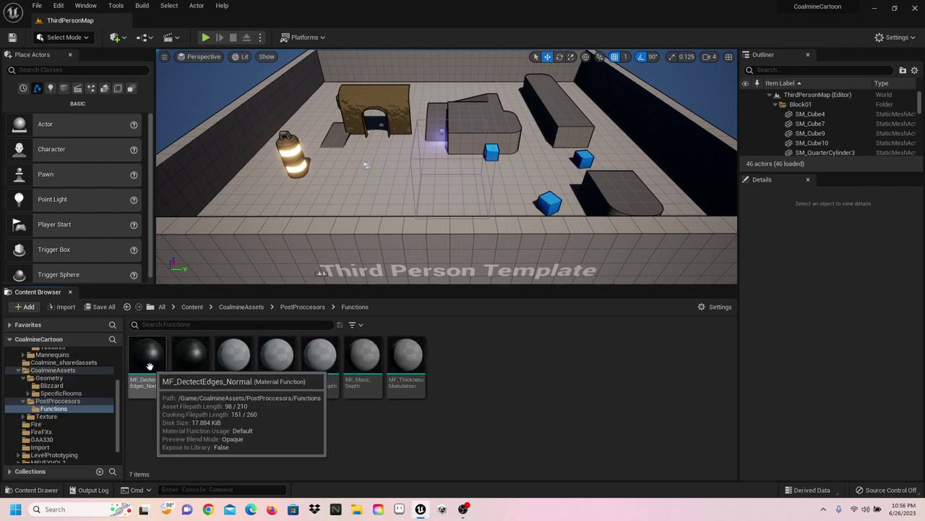
pyautogui.click(406, 358)
pyautogui.doubleClick(158, 356)
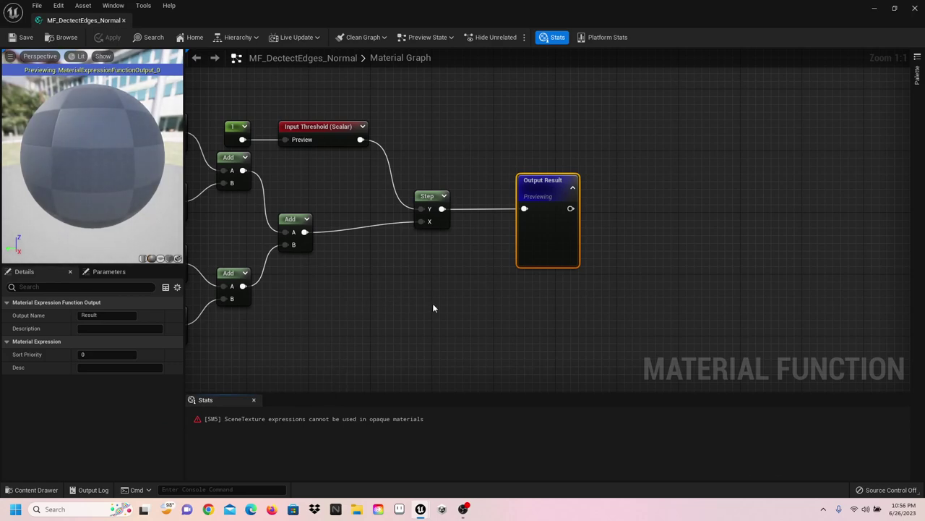
pyautogui.moveTo(432, 308); pyautogui.dragTo(746, 287, button='right')
pyautogui.scroll(-1, 534, 275)
pyautogui.scroll(-1, 658, 293)
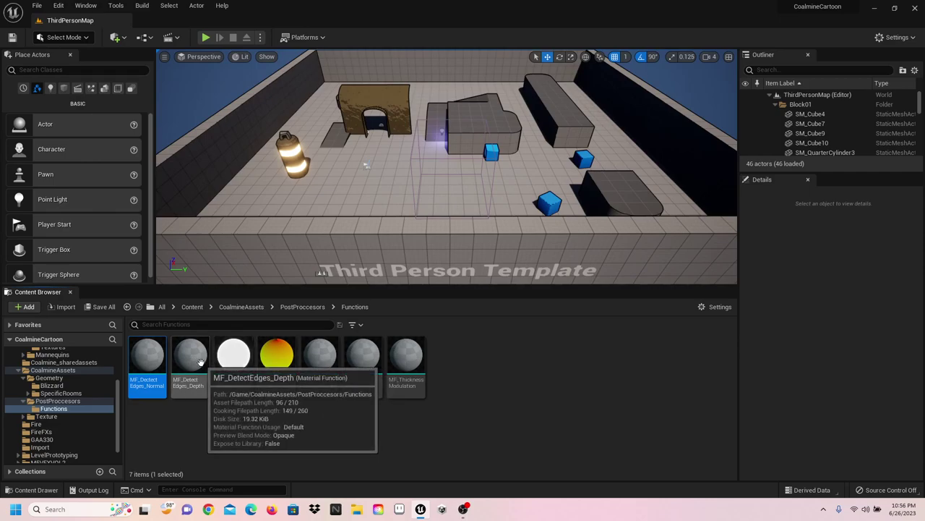
pyautogui.doubleClick(188, 360)
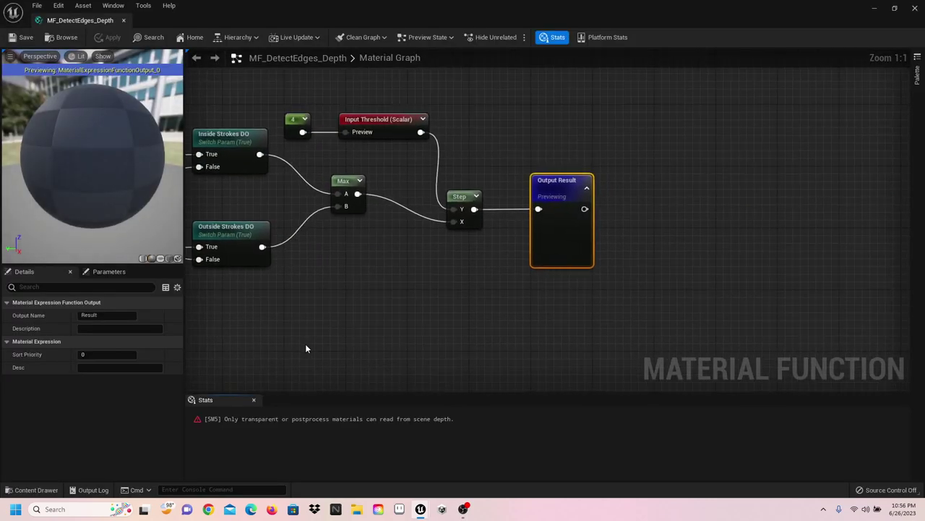
pyautogui.scroll(-2, 271, 322)
pyautogui.moveTo(315, 292); pyautogui.dragTo(864, 284, button='right')
pyautogui.scroll(-2, 734, 276)
pyautogui.scroll(1, 734, 277)
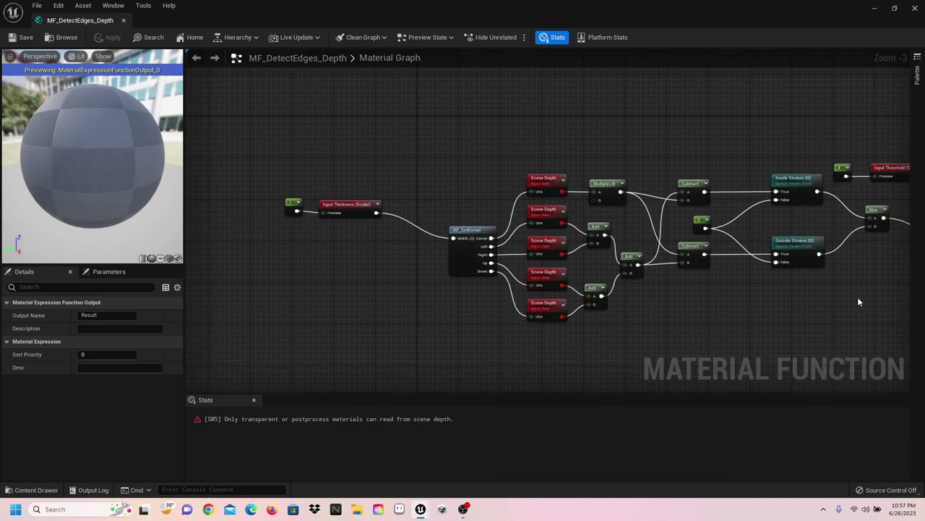
pyautogui.scroll(1, 820, 321)
pyautogui.moveTo(774, 329); pyautogui.dragTo(817, 315, button='right')
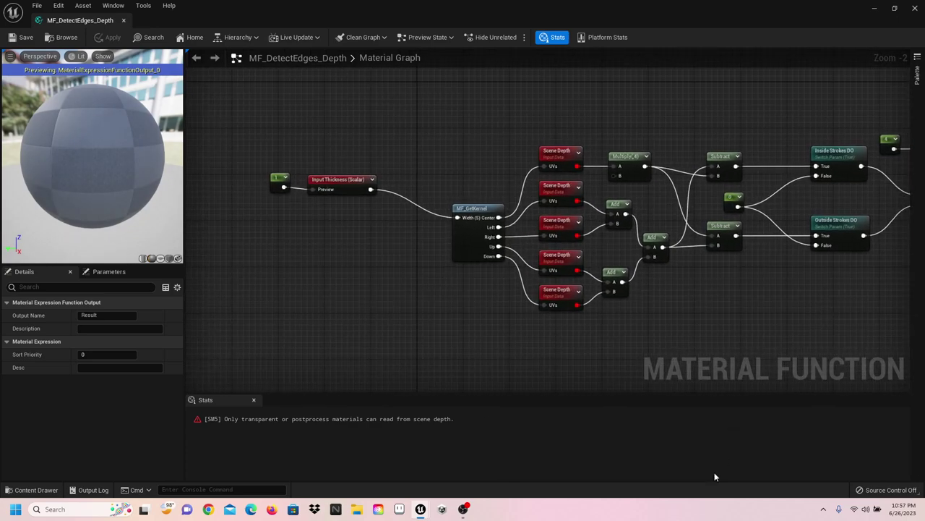
pyautogui.click(916, 7)
pyautogui.doubleClick(238, 370)
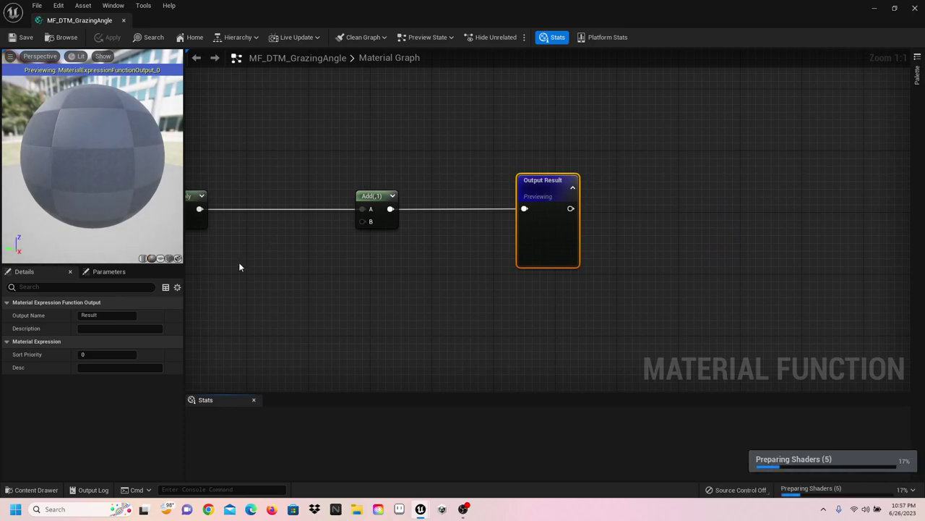
pyautogui.moveTo(240, 267); pyautogui.dragTo(667, 305, button='right')
pyautogui.moveTo(306, 291); pyautogui.dragTo(466, 299, button='right')
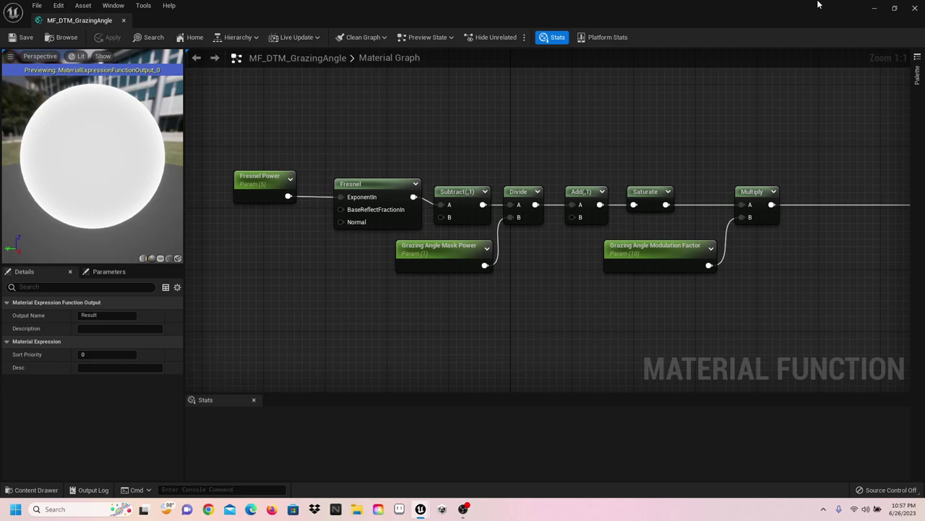
pyautogui.click(916, 7)
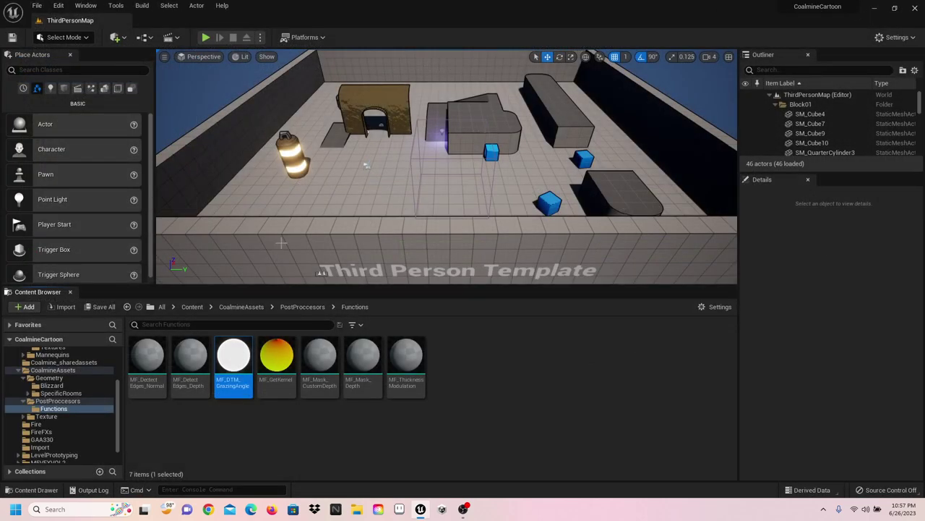
pyautogui.click(284, 364)
pyautogui.doubleClick(284, 364)
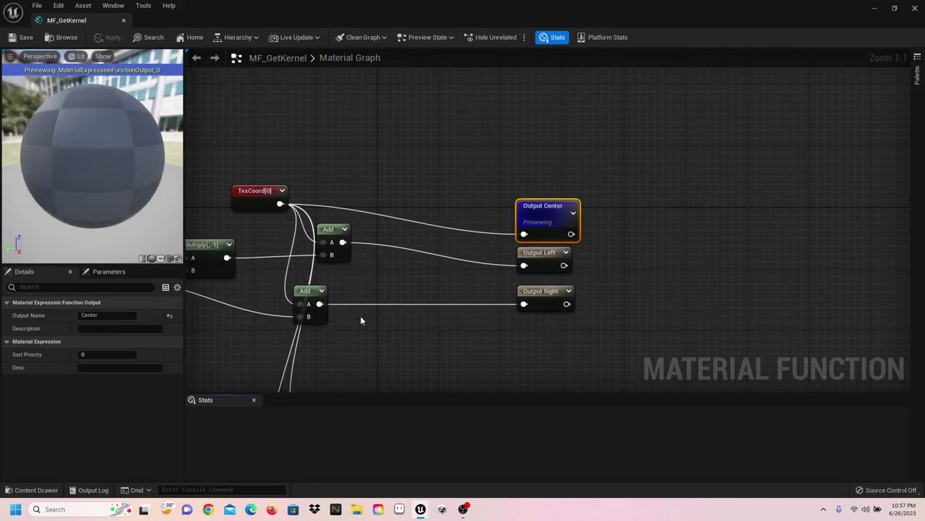
pyautogui.scroll(-1, 430, 296)
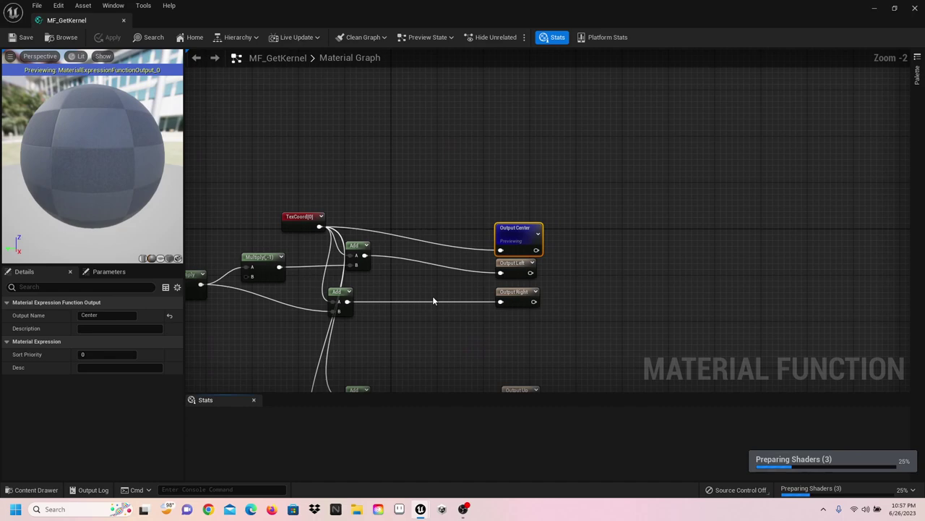
pyautogui.moveTo(433, 331); pyautogui.dragTo(592, 211, button='right')
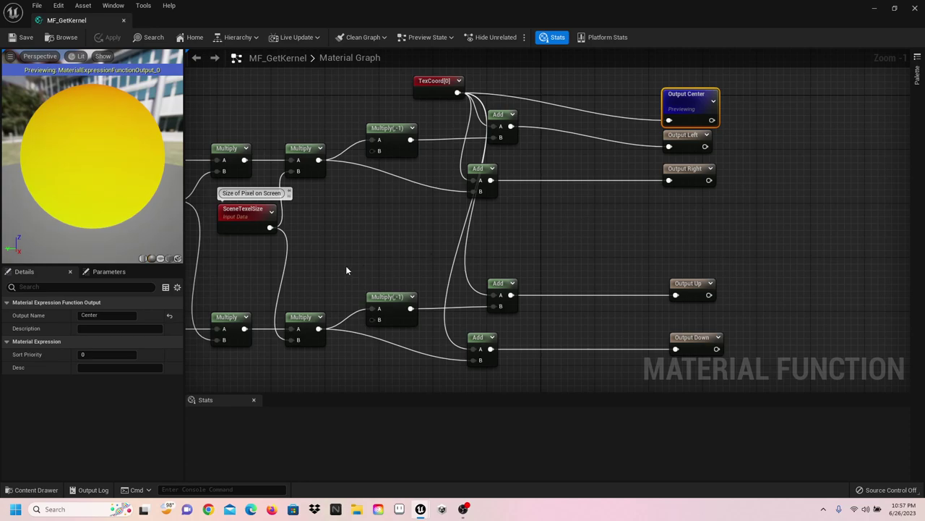
pyautogui.moveTo(356, 251); pyautogui.dragTo(499, 235, button='right')
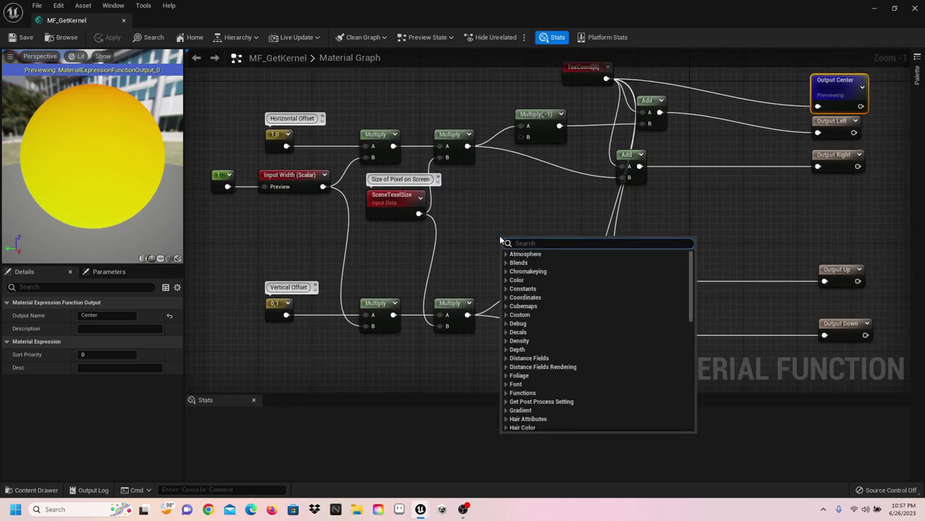
pyautogui.click(492, 233)
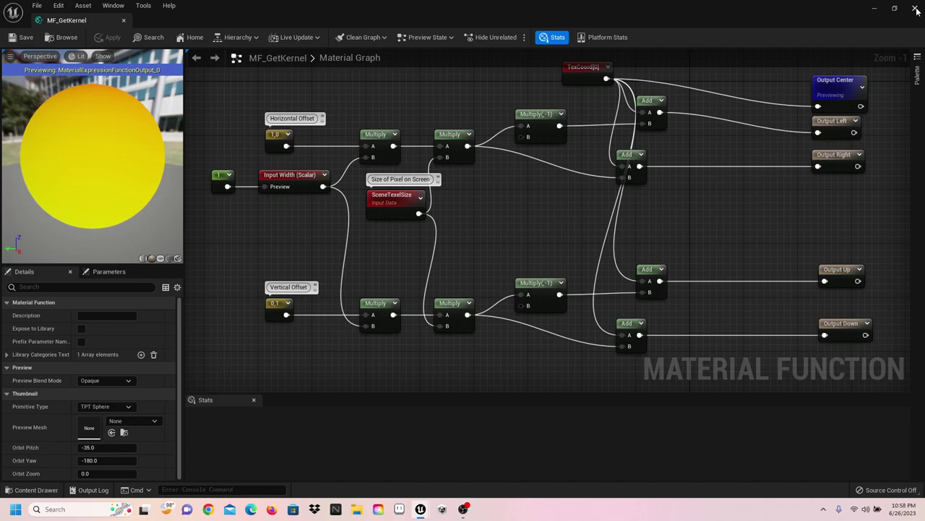
pyautogui.click(916, 9)
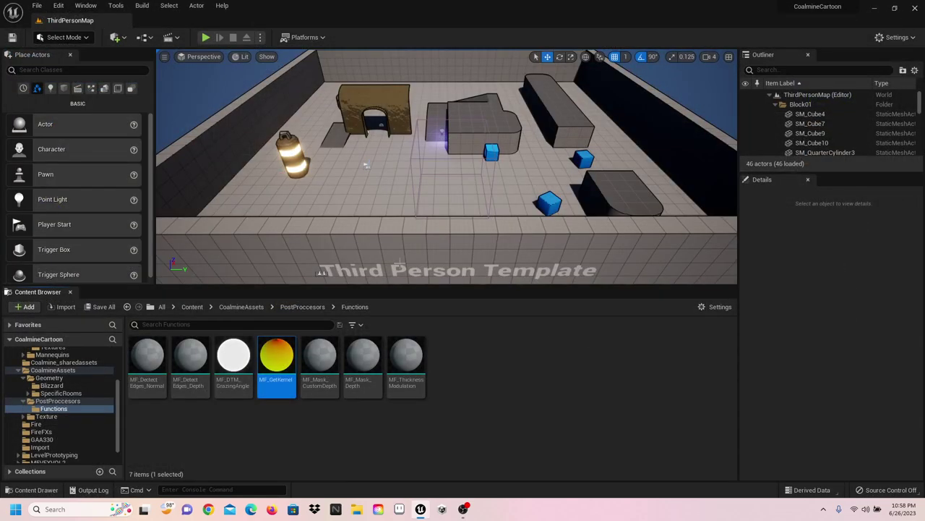
pyautogui.doubleClick(318, 365)
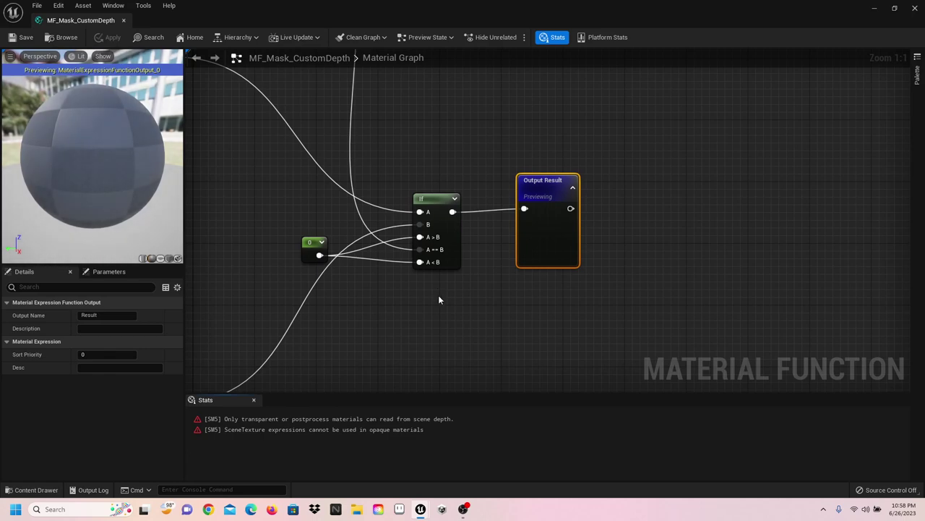
pyautogui.scroll(-2, 440, 295)
pyautogui.moveTo(505, 299); pyautogui.dragTo(646, 263, button='right')
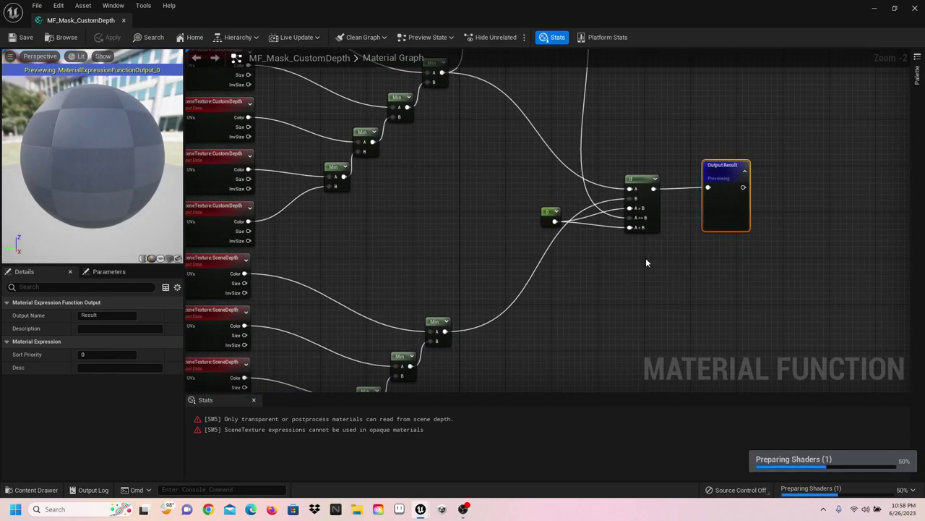
pyautogui.scroll(-3, 646, 259)
pyautogui.scroll(3, 644, 257)
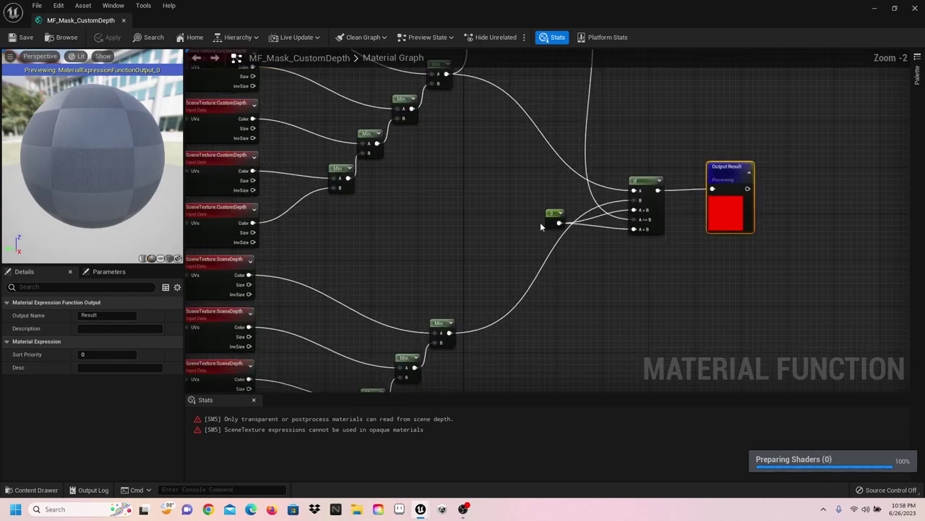
pyautogui.moveTo(456, 209); pyautogui.dragTo(422, 342, button='right')
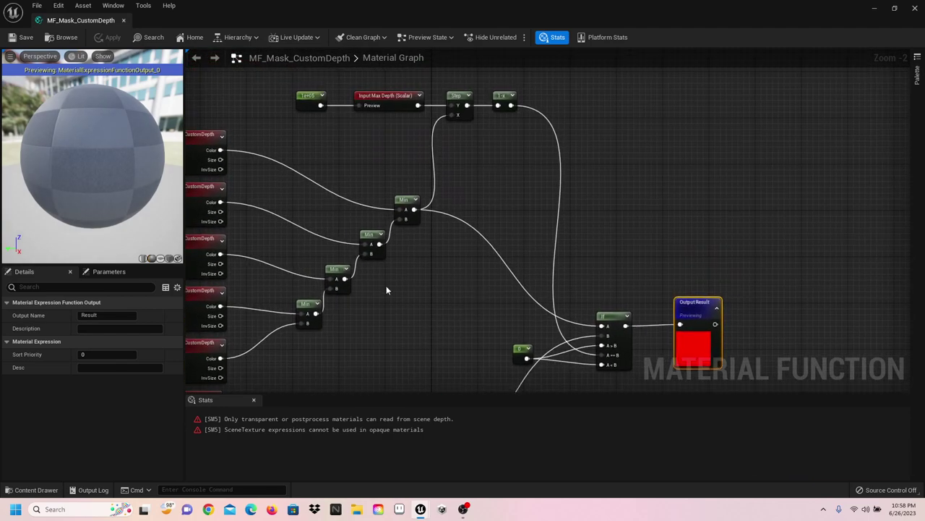
pyautogui.moveTo(387, 290); pyautogui.dragTo(639, 30, button='right')
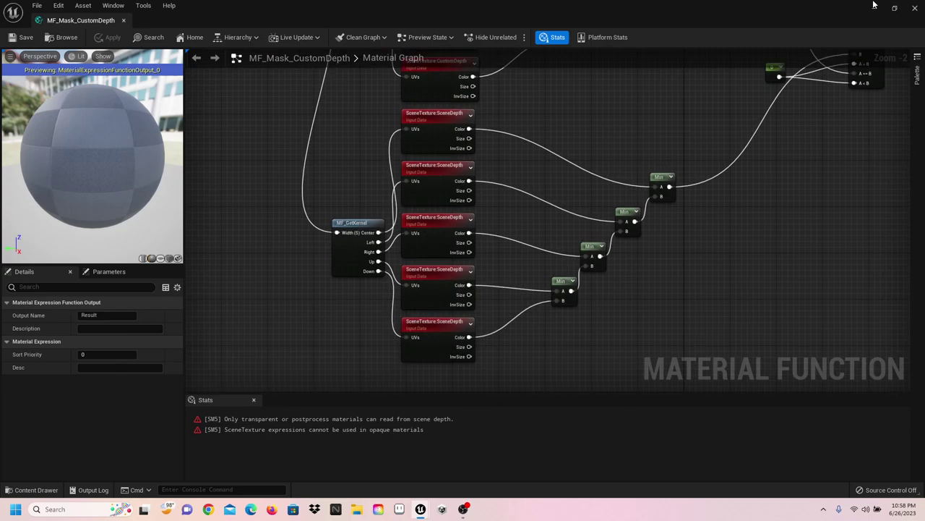
pyautogui.click(916, 10)
pyautogui.click(370, 369)
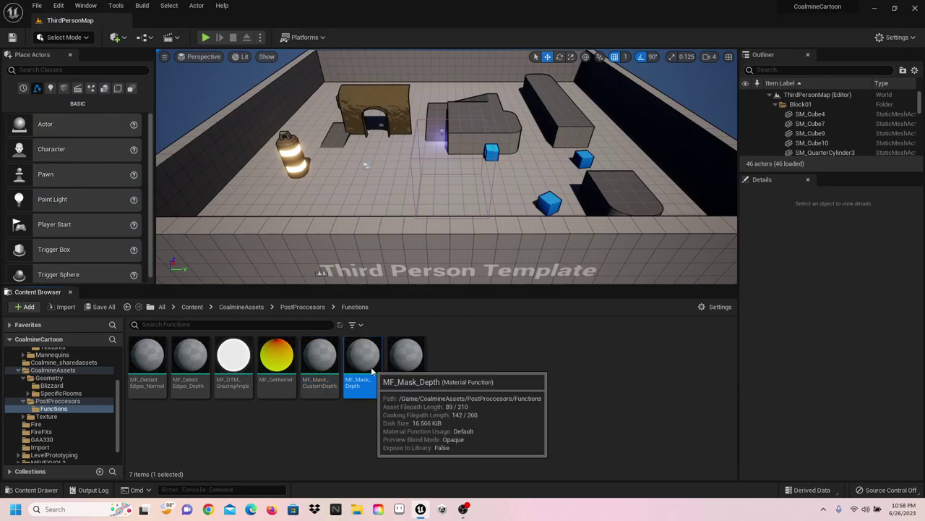
# Step: Open MF_Mask_Depth, pan across its depth mask graph, then close it
pyautogui.doubleClick(371, 369)
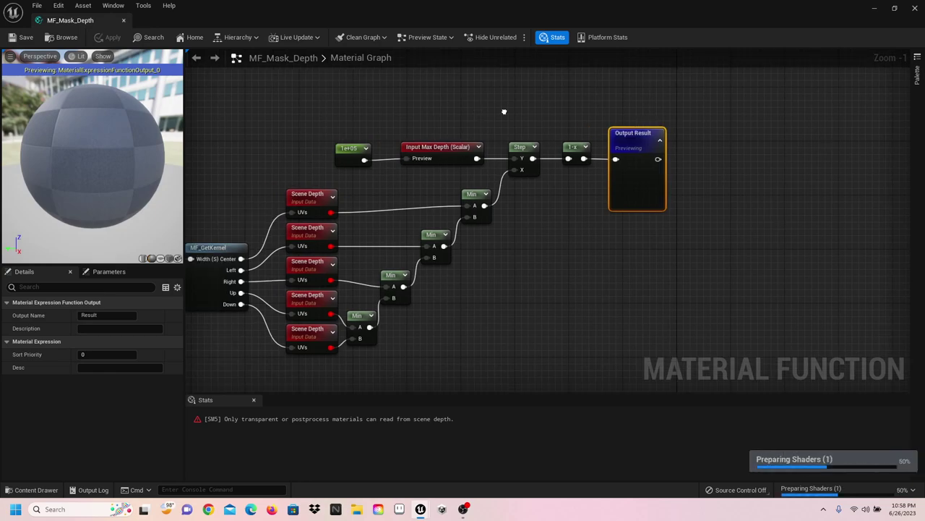
pyautogui.moveTo(504, 112); pyautogui.dragTo(727, 105, button='right')
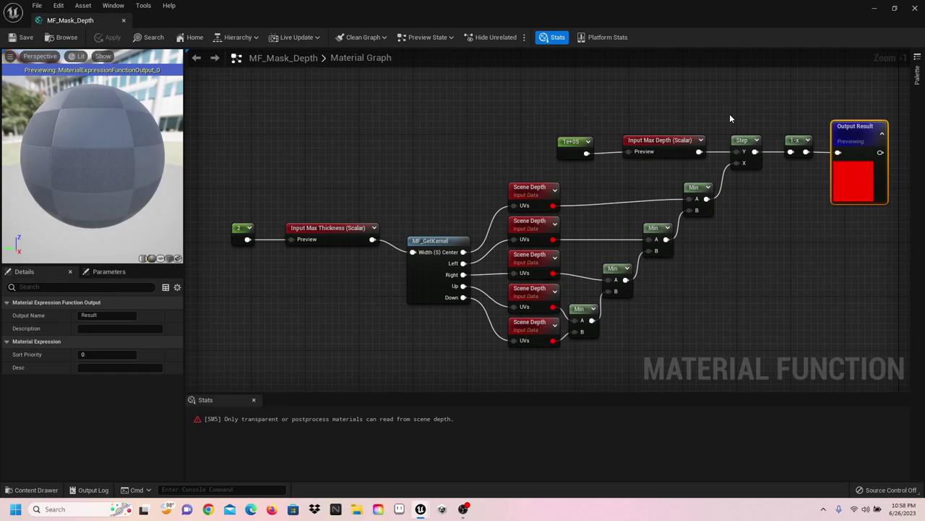
pyautogui.click(915, 6)
# Step: Open MF_ThicknessModulation, zoom out and pan to its Scene Depth nodes, then close it
pyautogui.doubleClick(406, 361)
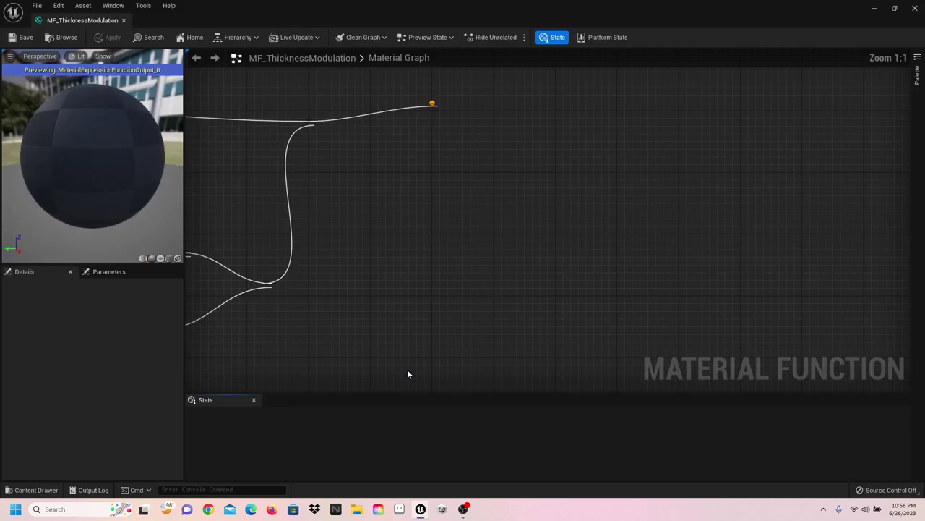
pyautogui.scroll(-2, 535, 317)
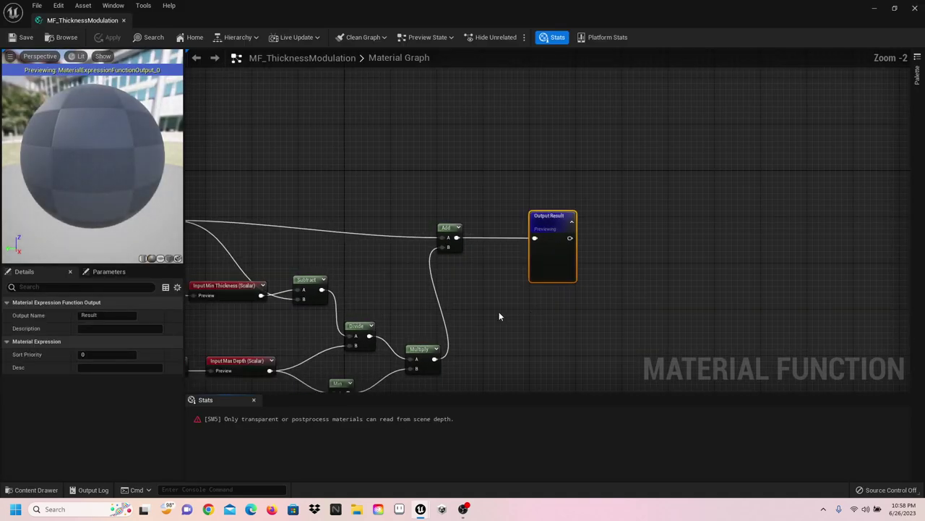
pyautogui.moveTo(500, 313); pyautogui.dragTo(810, 92, button='right')
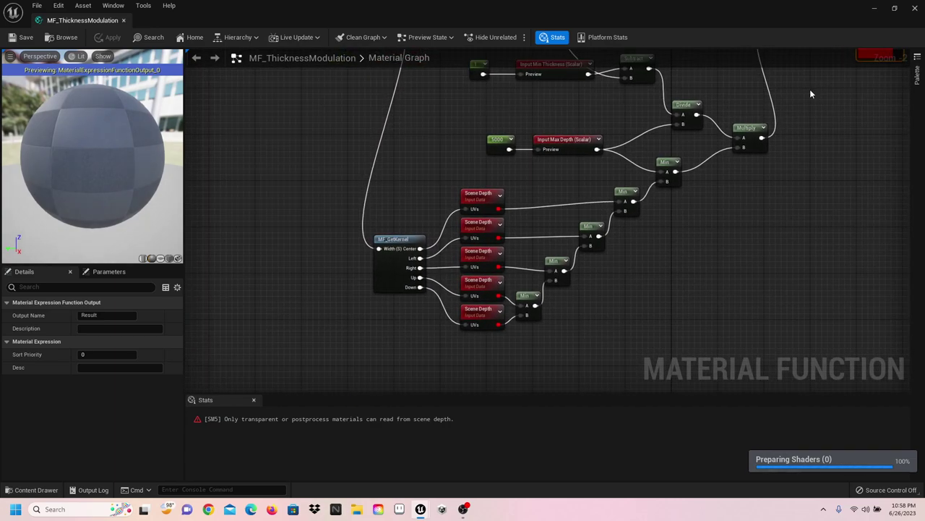
pyautogui.click(915, 9)
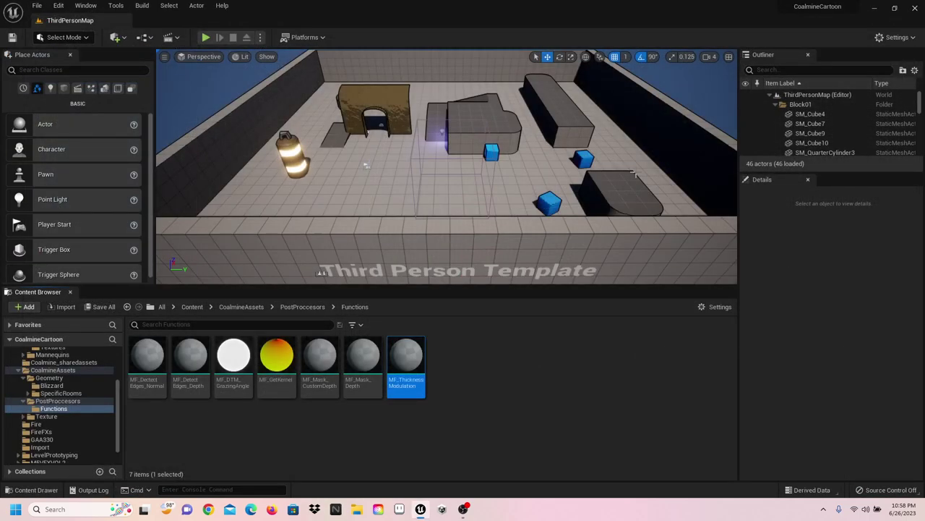
# Step: Open the CoalmineAssets Geometry folder, select the level's front wall, and enlarge the asset area
pyautogui.click(59, 373)
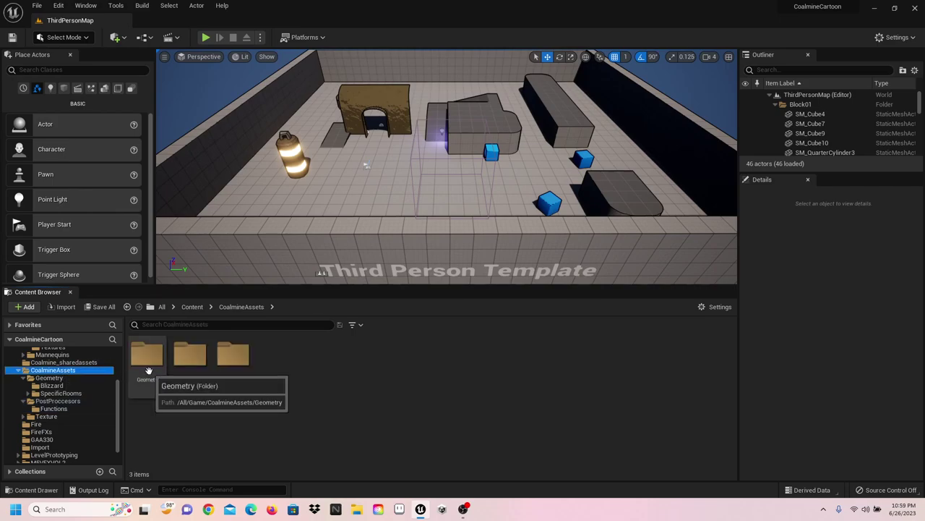
pyautogui.doubleClick(149, 365)
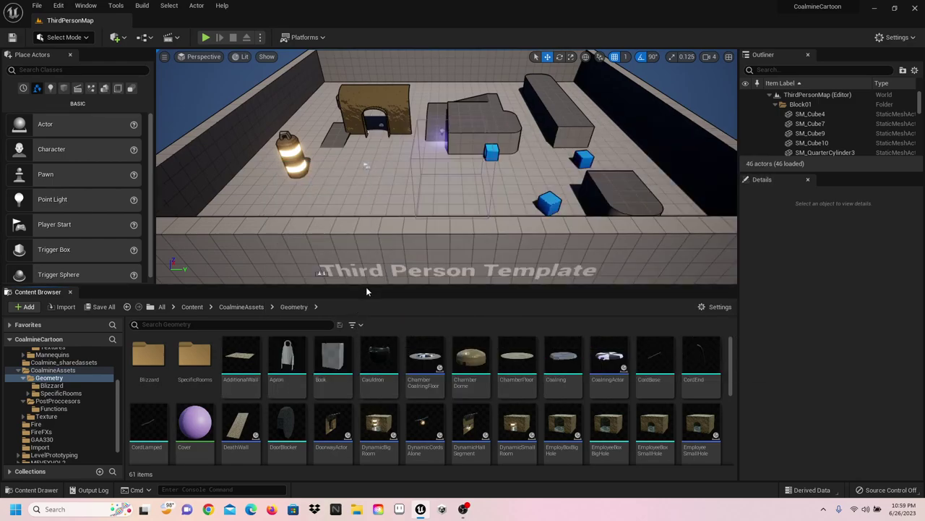
pyautogui.click(366, 280)
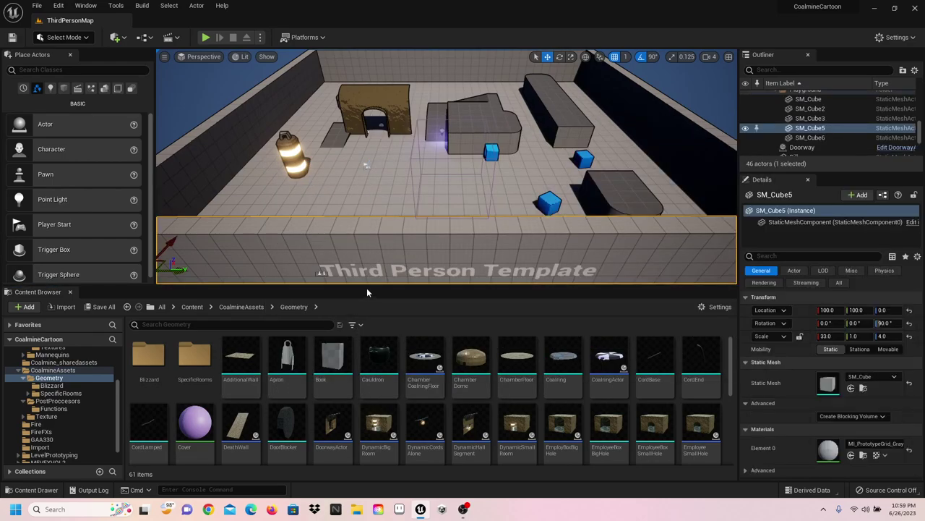
pyautogui.scroll(4, 367, 279)
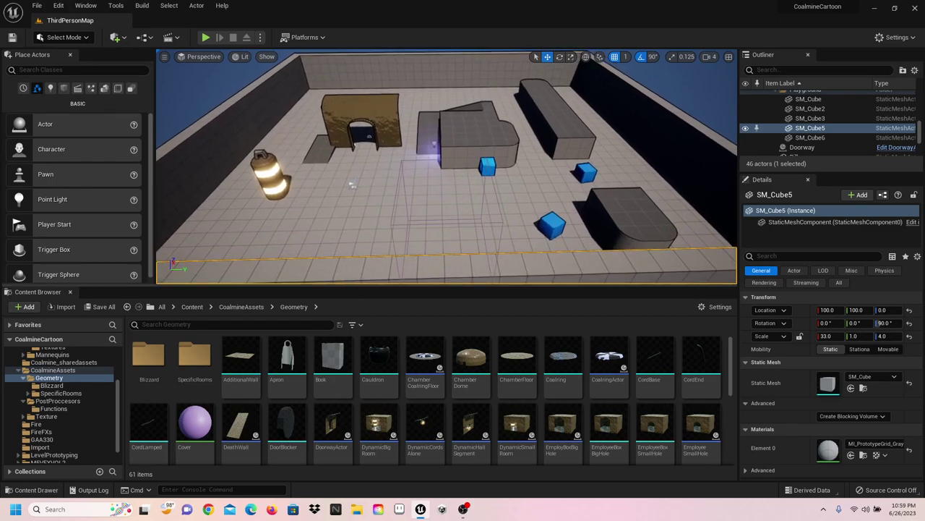
pyautogui.moveTo(367, 279); pyautogui.dragTo(359, 278, button='right')
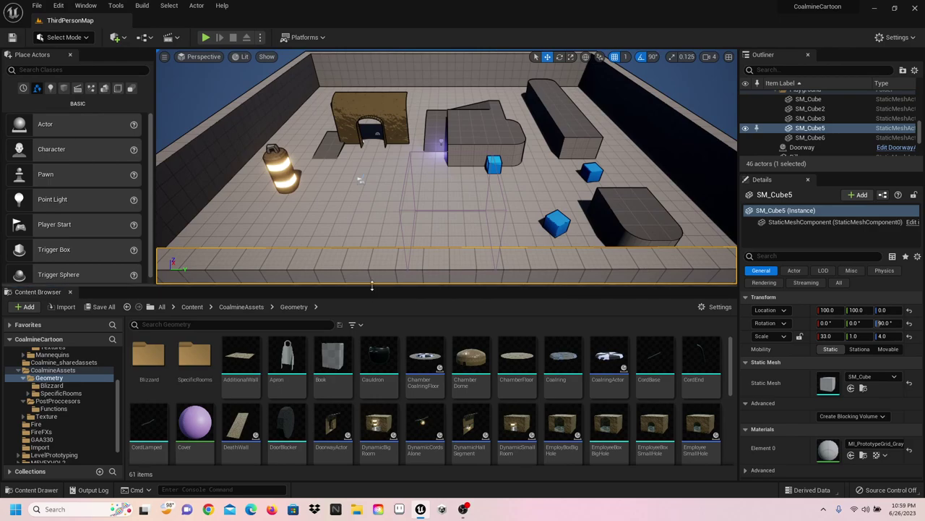
pyautogui.moveTo(372, 286); pyautogui.dragTo(369, 26)
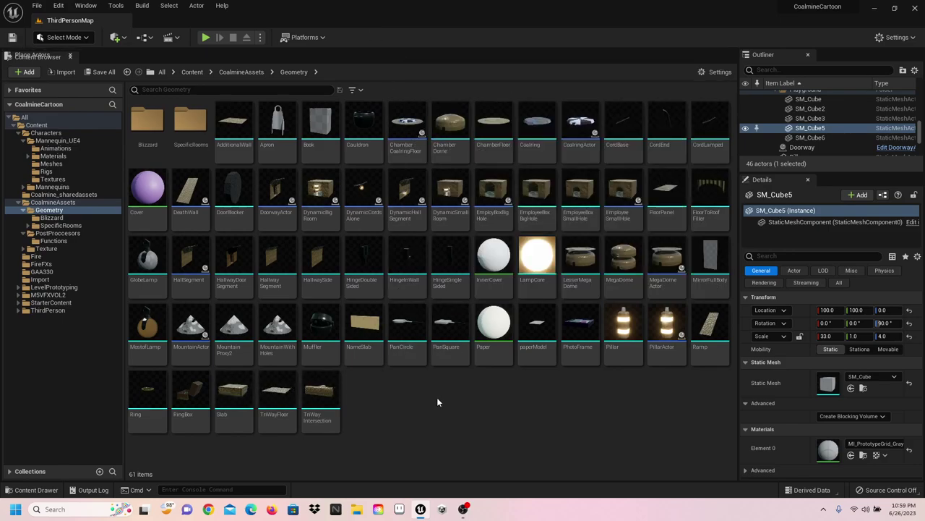
pyautogui.click(277, 124)
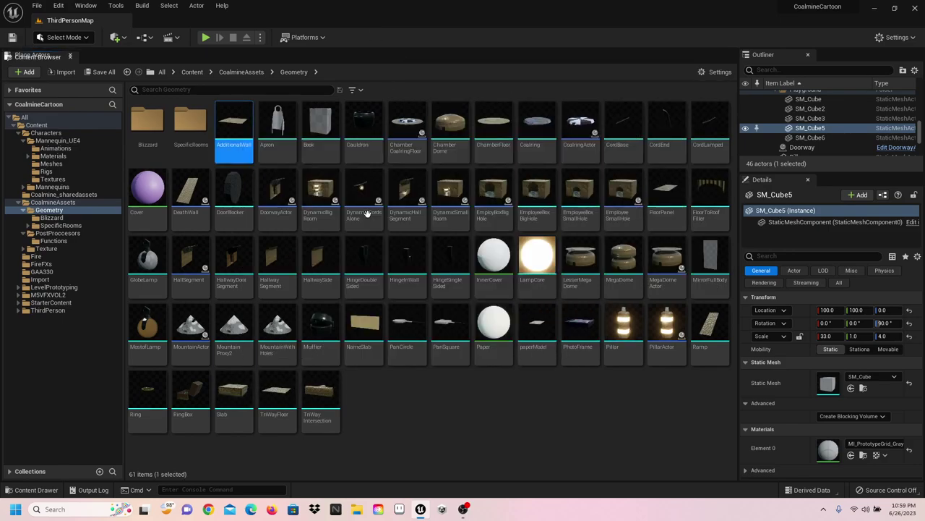
pyautogui.press('Left')
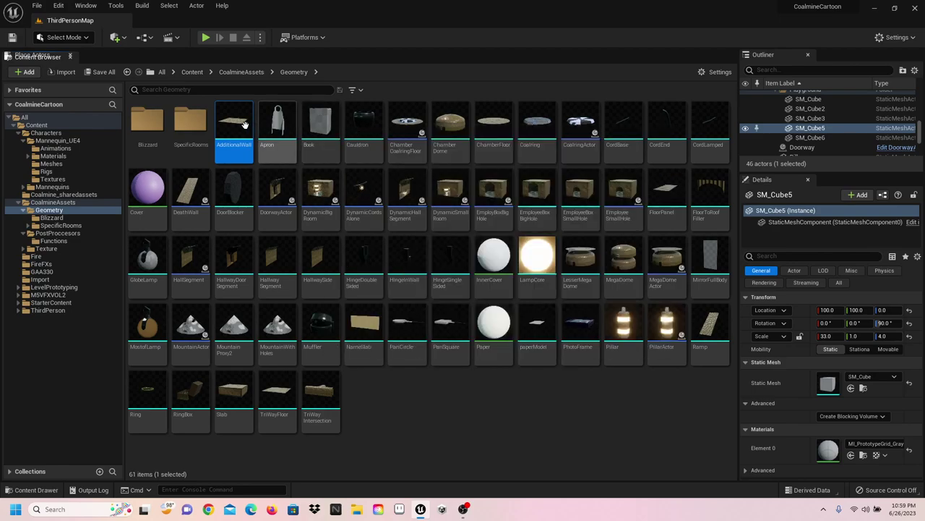
pyautogui.moveTo(410, 334)
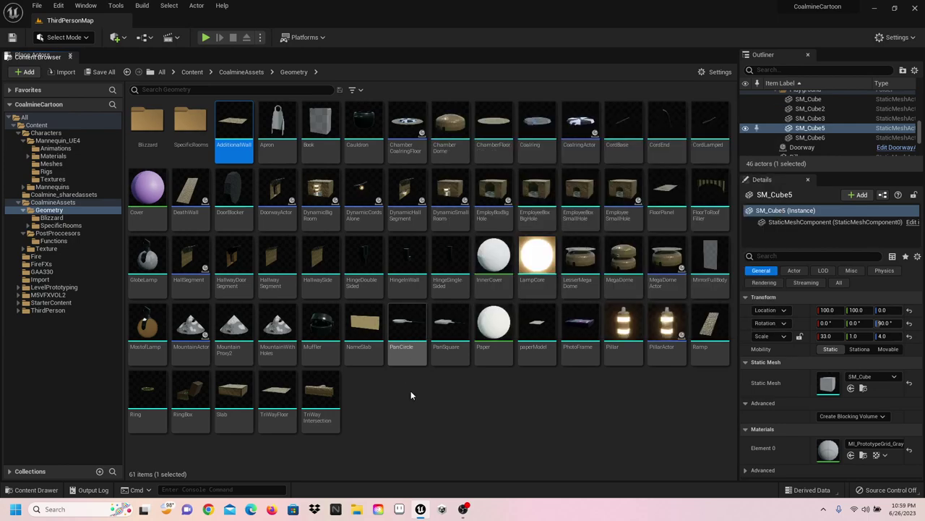
pyautogui.press('Right')
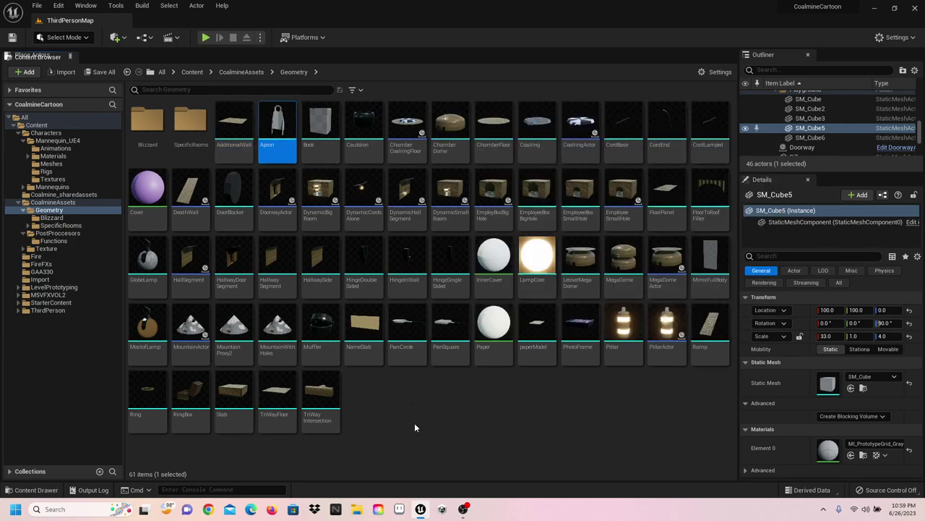
pyautogui.press('Right')
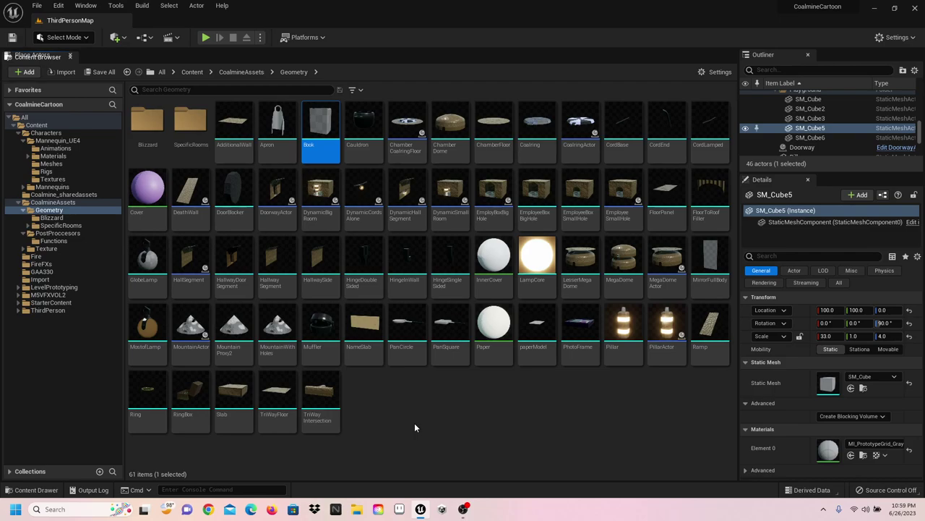
pyautogui.press('Right')
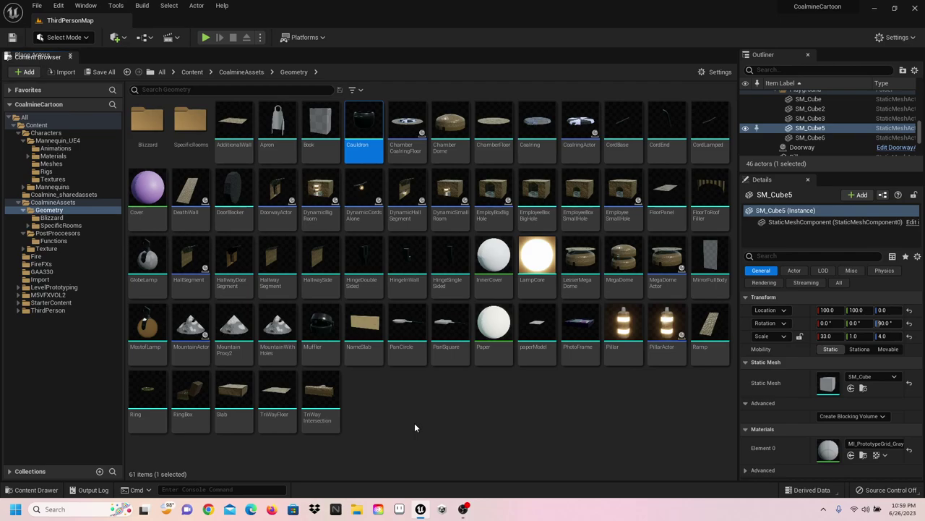
pyautogui.press('Right')
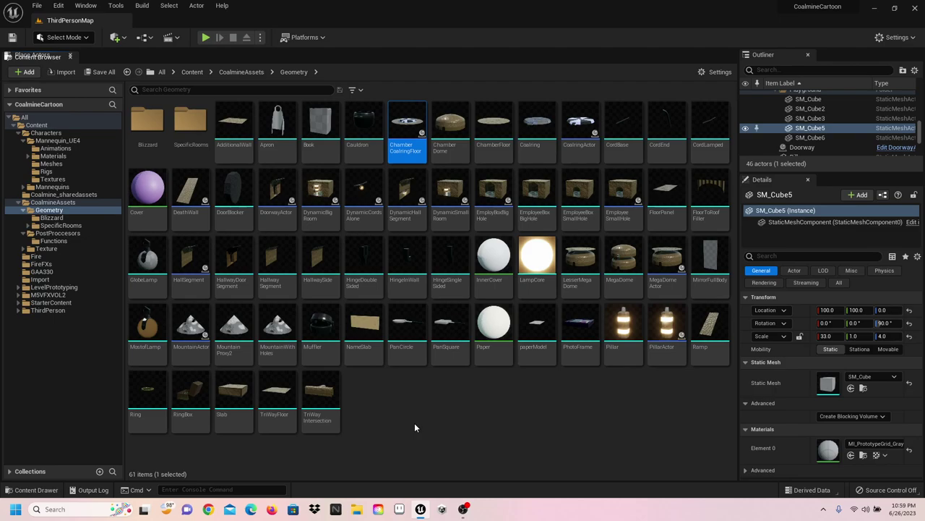
pyautogui.press('Right')
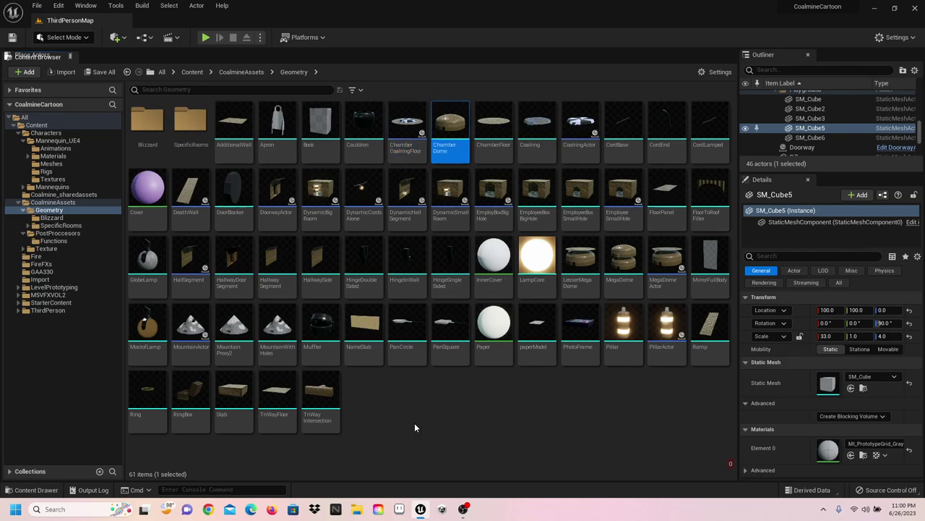
pyautogui.press('Right')
pyautogui.press('Right')
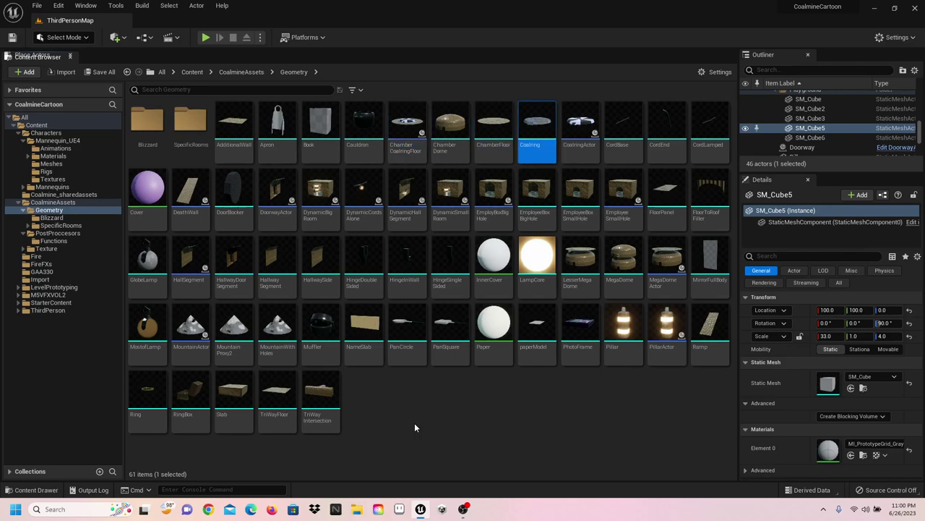
pyautogui.press('Right')
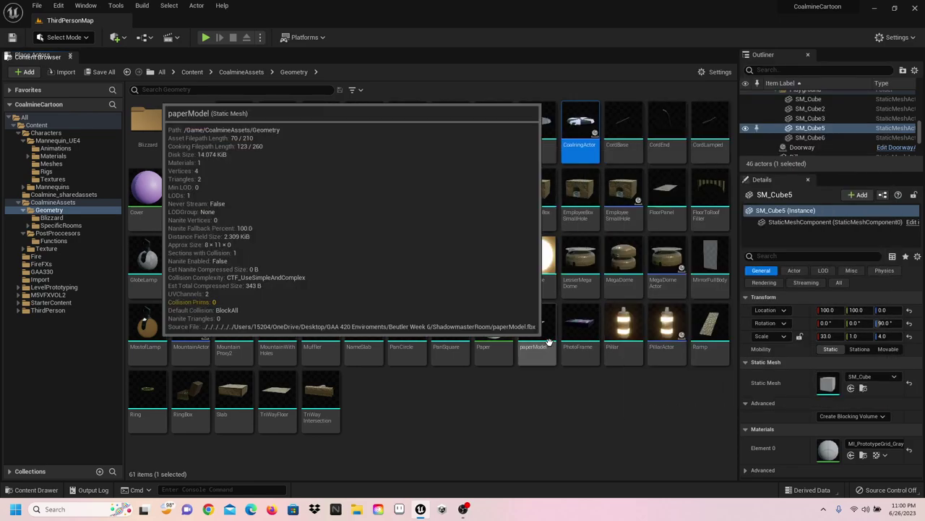
pyautogui.press('Right')
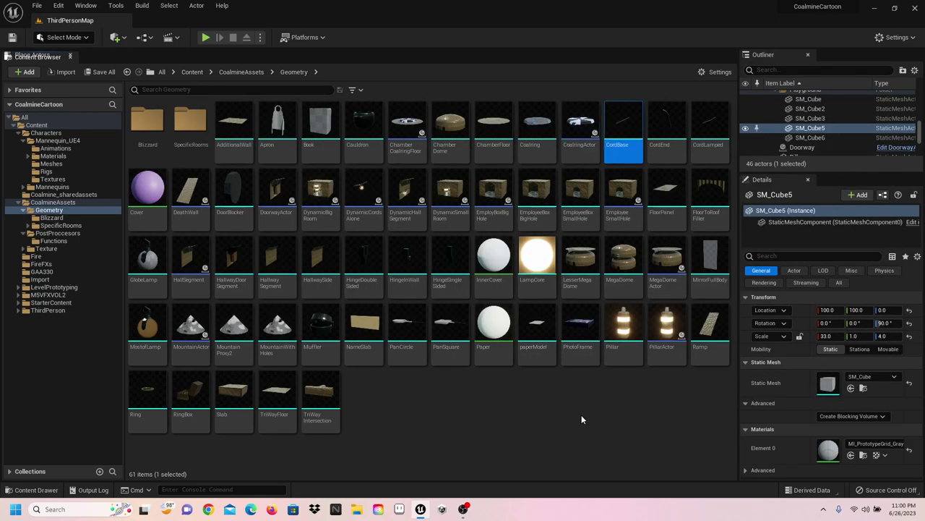
pyautogui.press('Right')
pyautogui.press('Right')
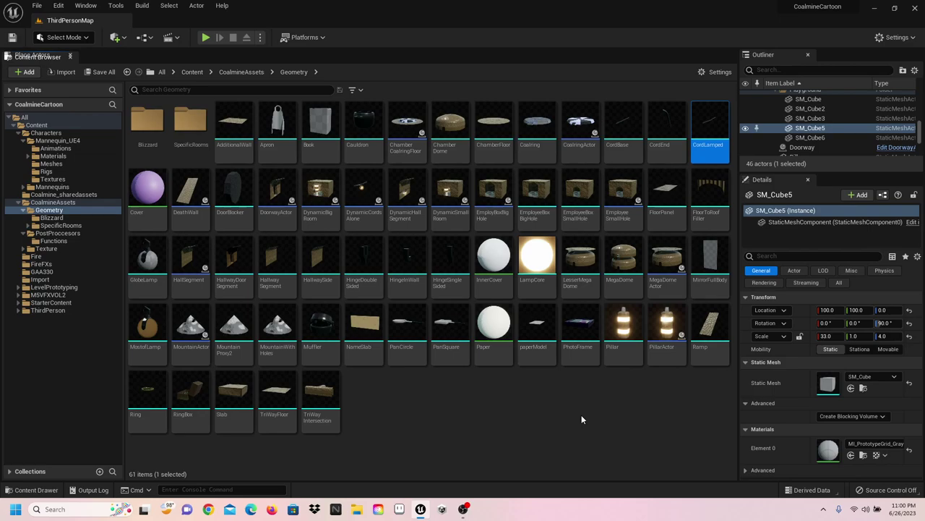
pyautogui.press('Down')
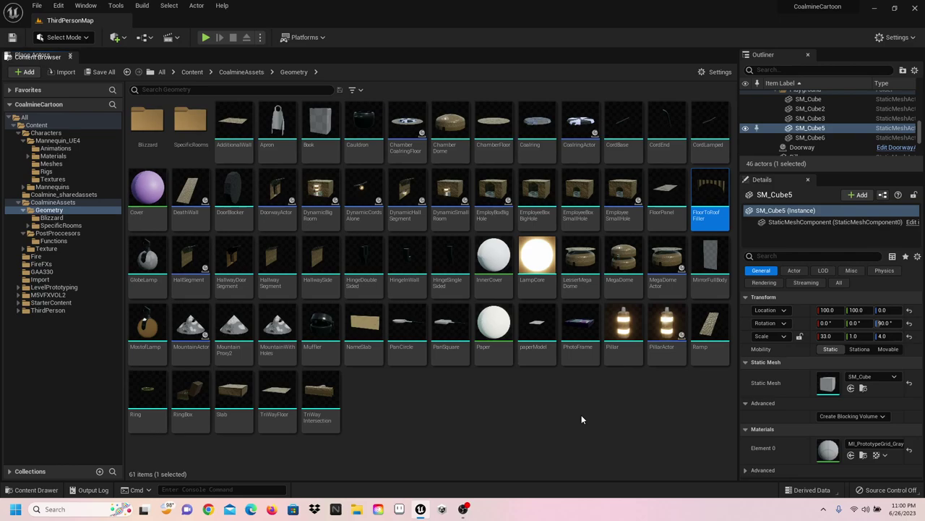
pyautogui.press('Left')
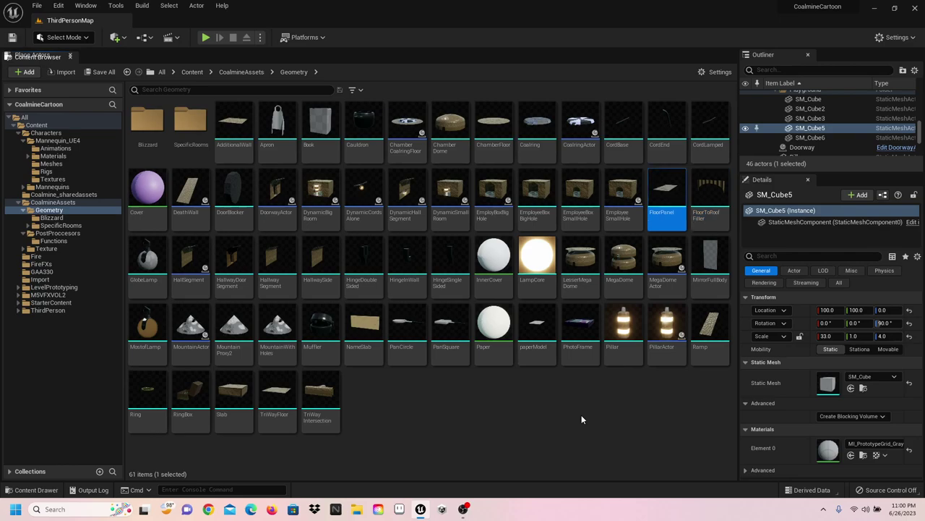
pyautogui.press('Left')
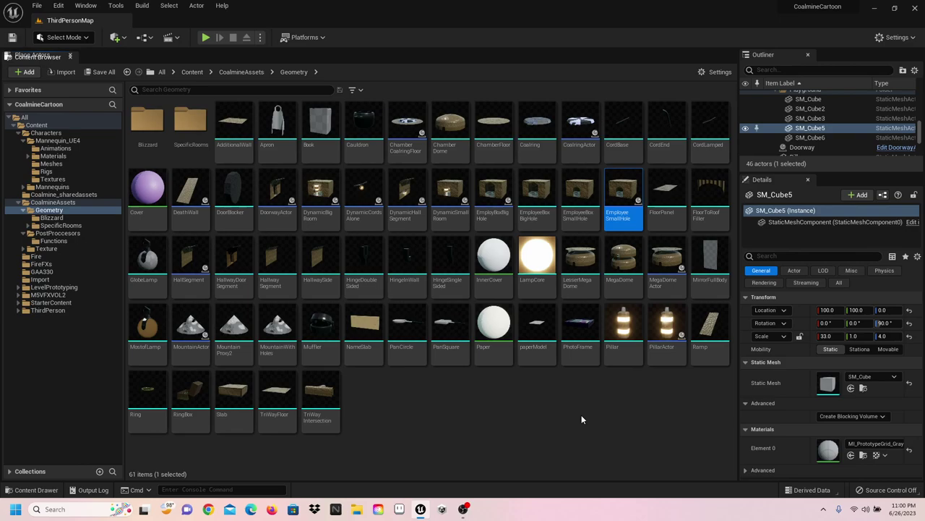
pyautogui.press('Left')
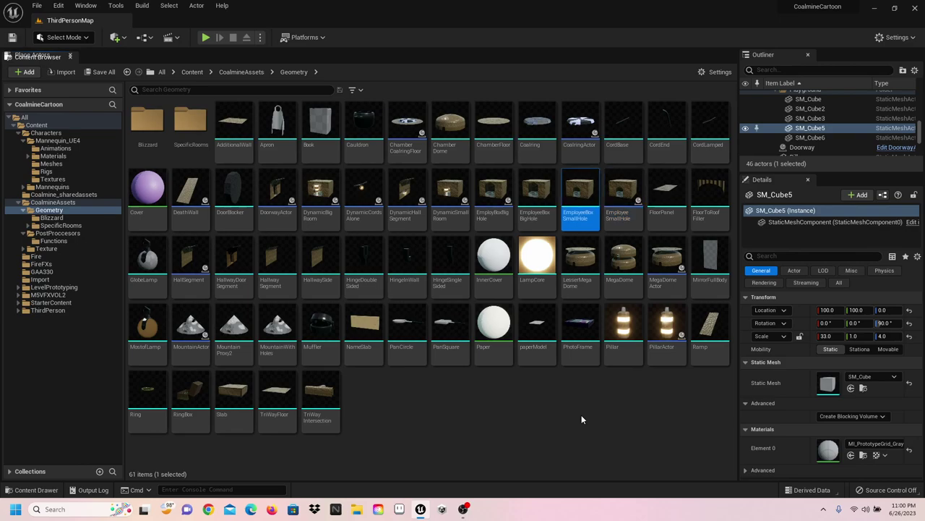
pyautogui.press('Left')
pyautogui.press('Left')
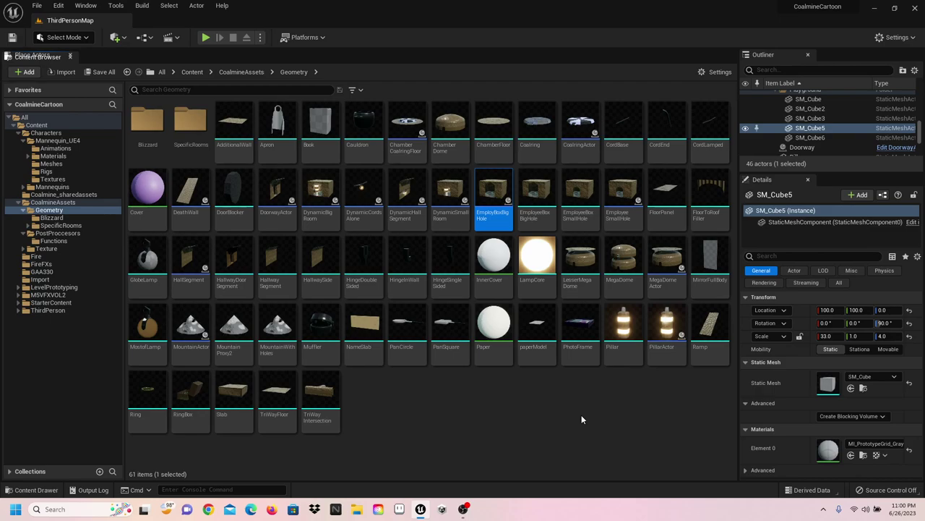
pyautogui.press('Left')
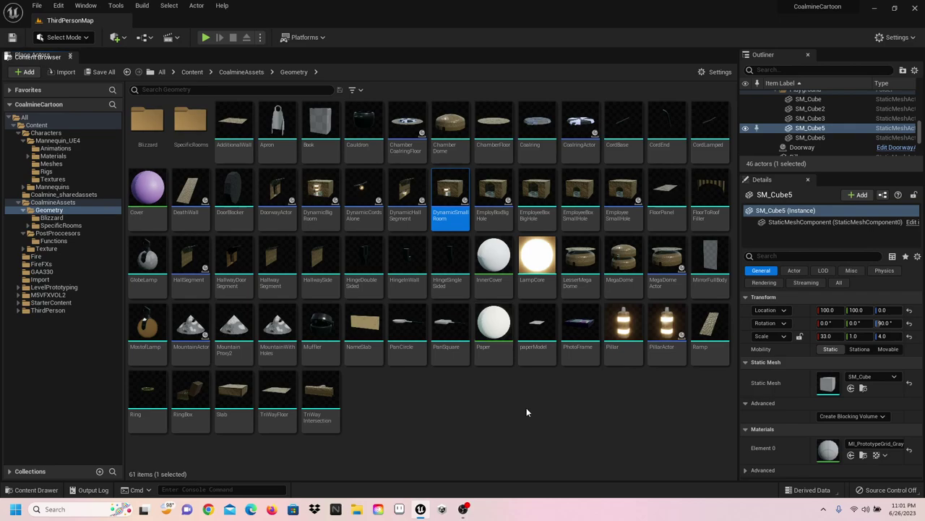
pyautogui.press('Left')
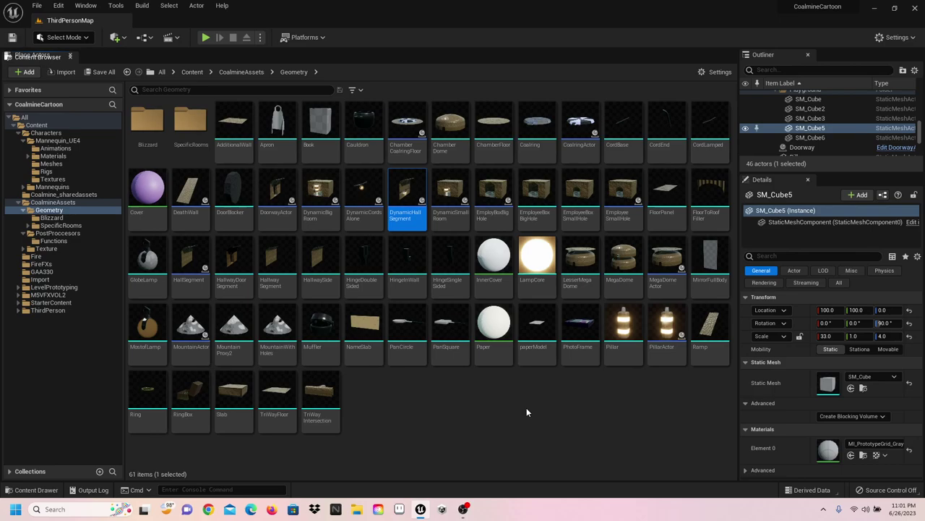
pyautogui.press('Left')
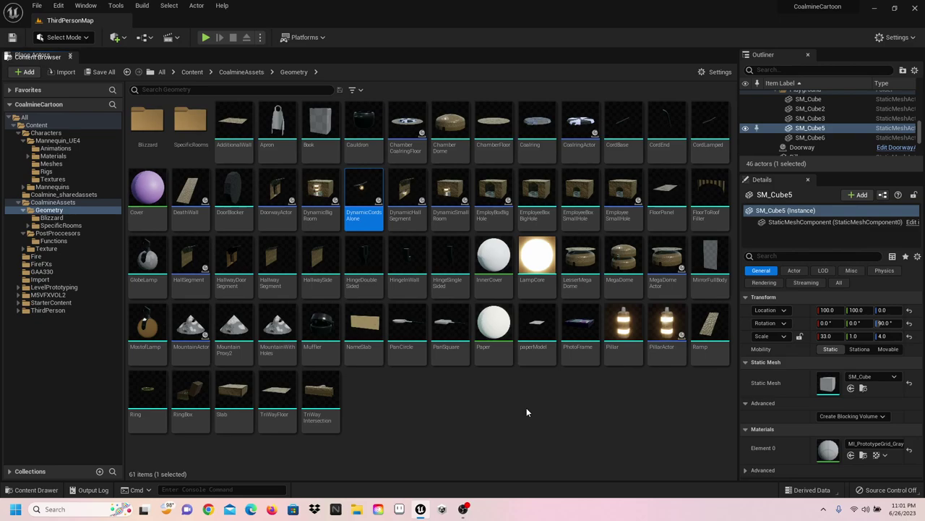
# Step: Step back through Geometry assets from DynamicBigRoom via DoorwayActor and DoorBlocker to DeathWall
pyautogui.press('Left')
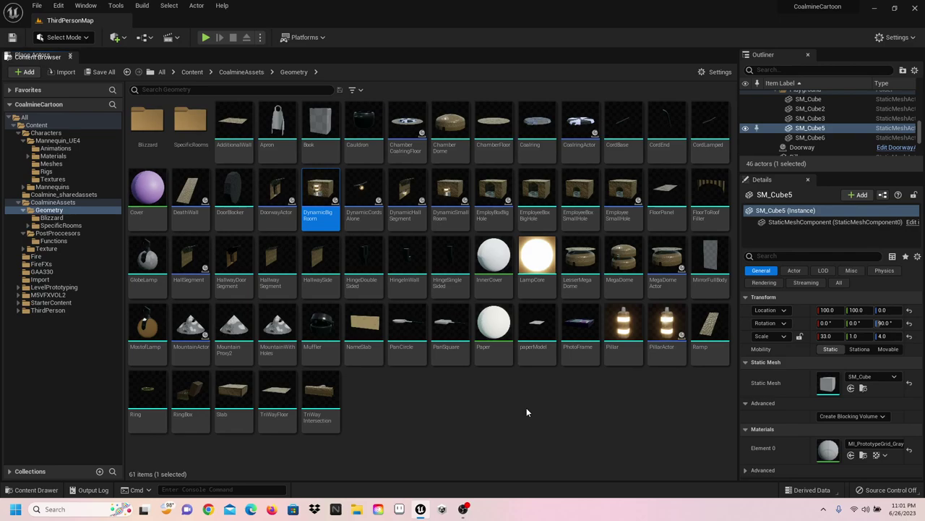
pyautogui.press('Left')
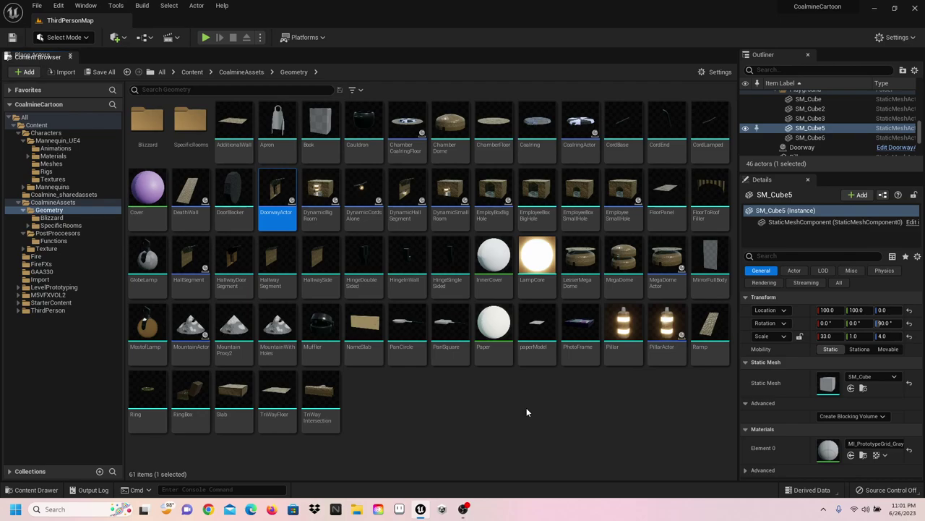
pyautogui.press('Left')
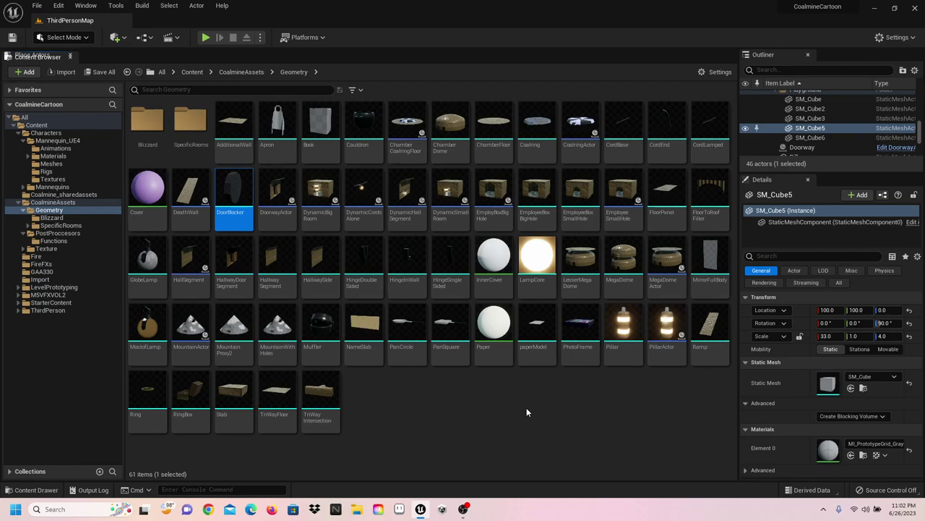
pyautogui.press('Left')
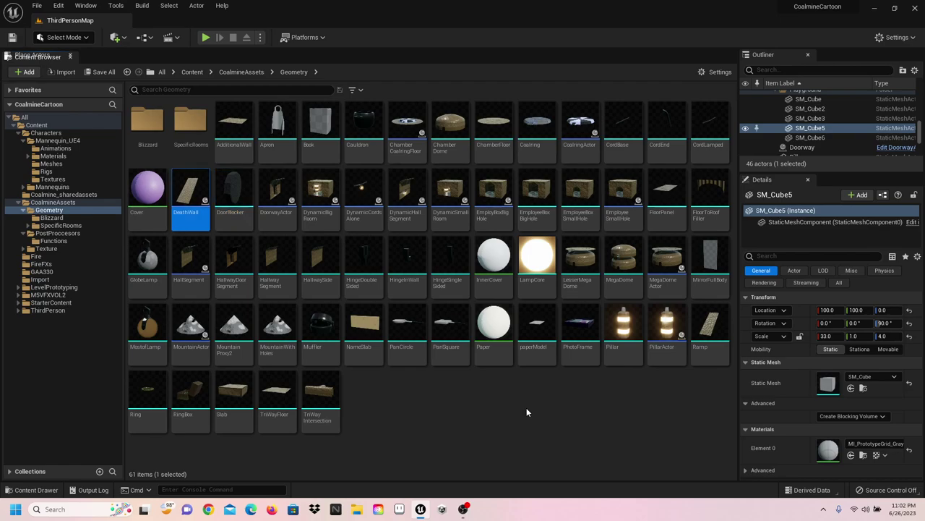
# Step: Inspect the DeathWall blueprint's Collision component and Event Graph overlap chain, then close it
pyautogui.doubleClick(178, 204)
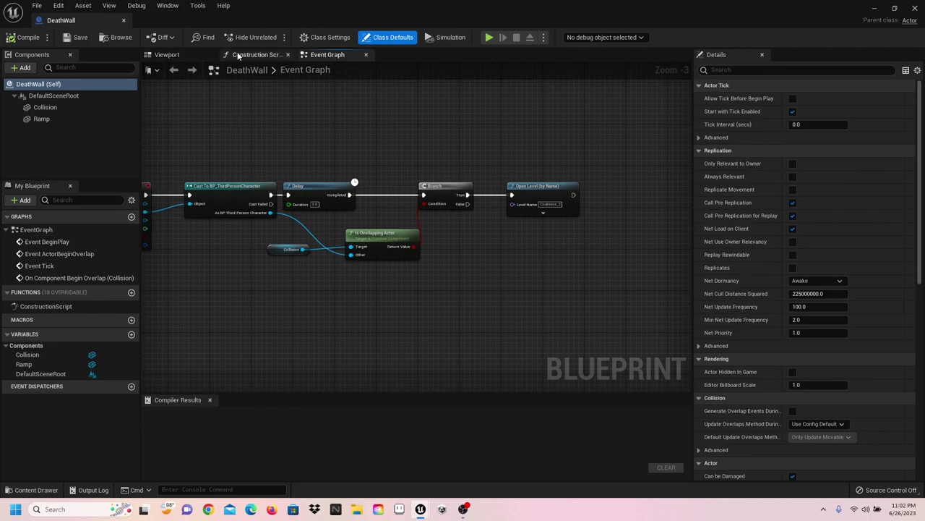
pyautogui.click(177, 55)
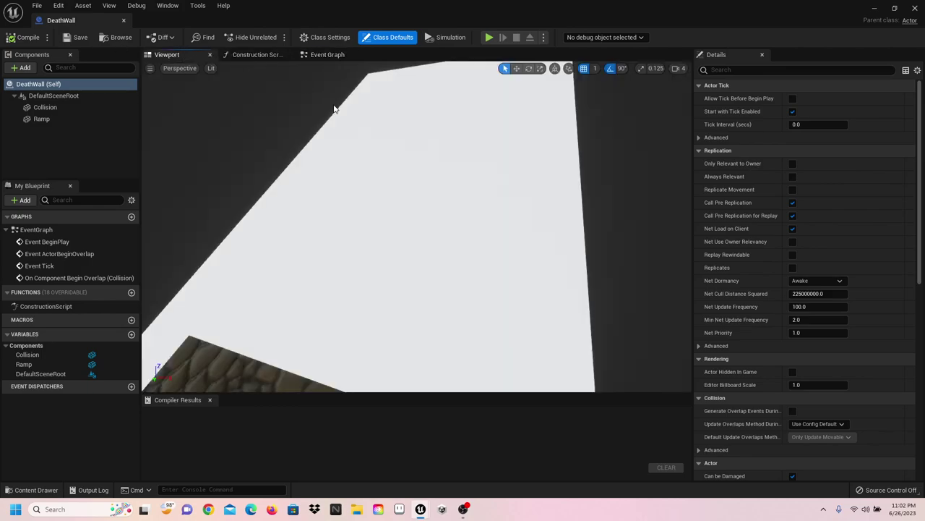
pyautogui.click(395, 182)
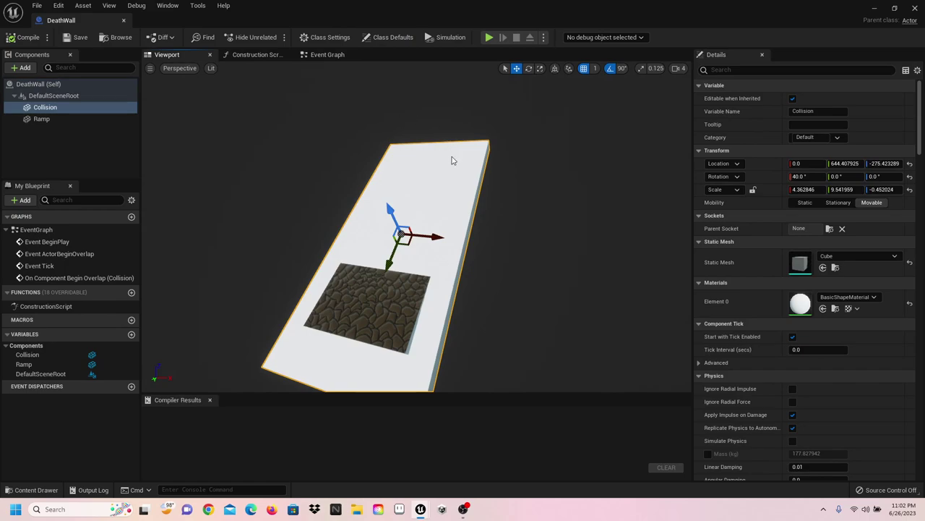
pyautogui.click(323, 56)
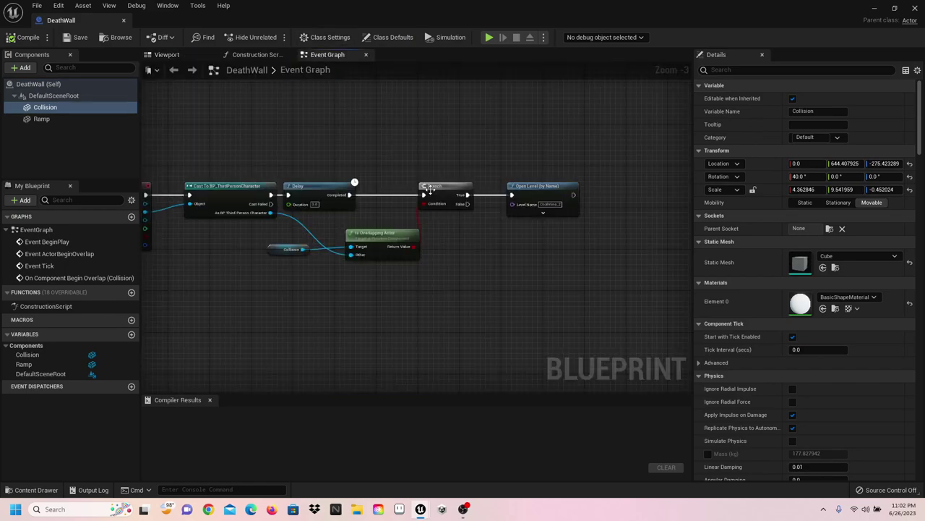
pyautogui.moveTo(266, 102); pyautogui.dragTo(359, 115, button='right')
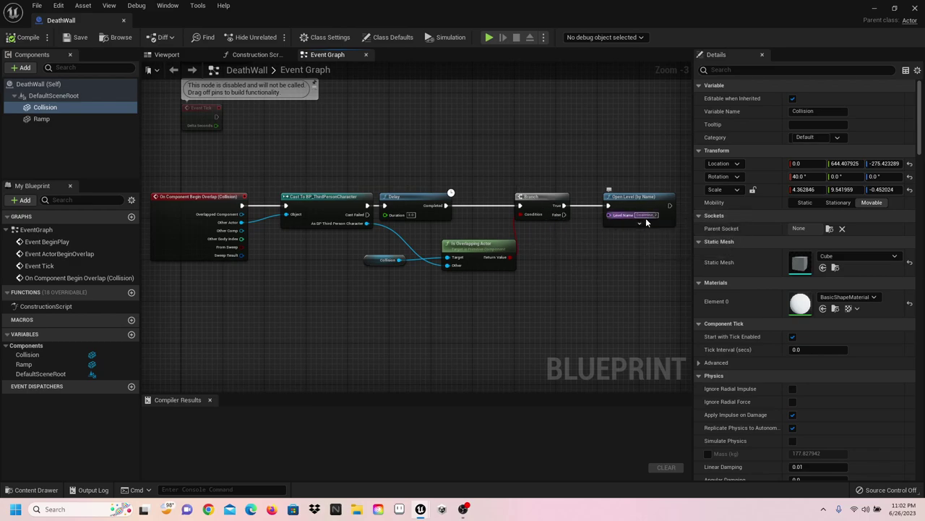
pyautogui.click(124, 20)
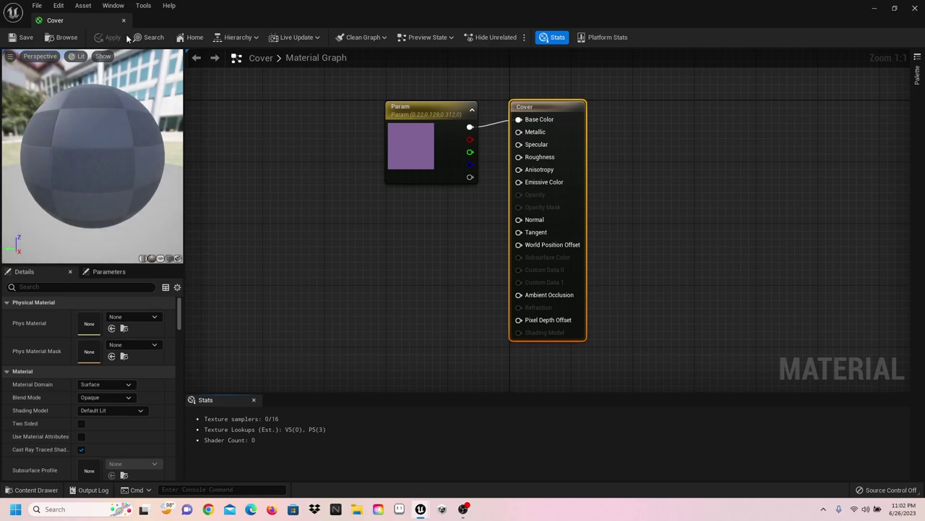
# Step: Close the Cover material and arrow from GlobeLamp via MostofLamp and LampCore to HallSegment
pyautogui.click(124, 20)
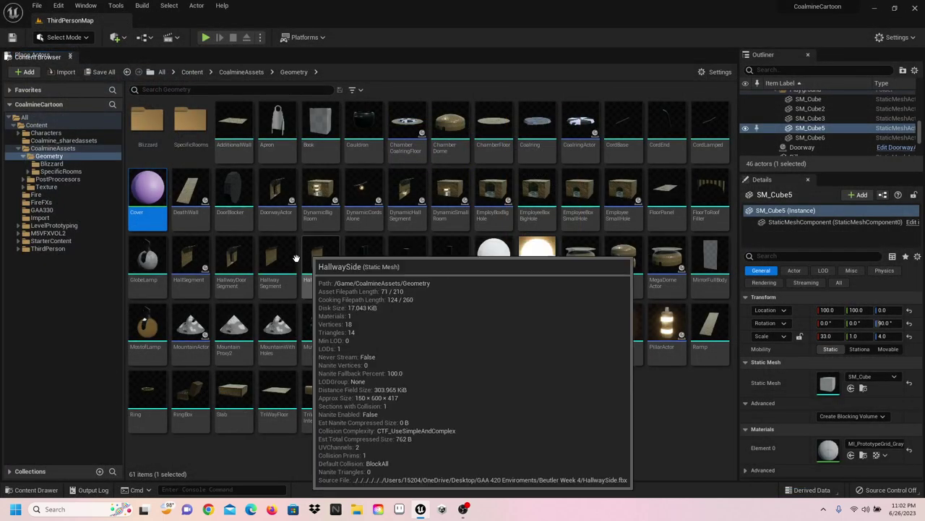
pyautogui.click(148, 261)
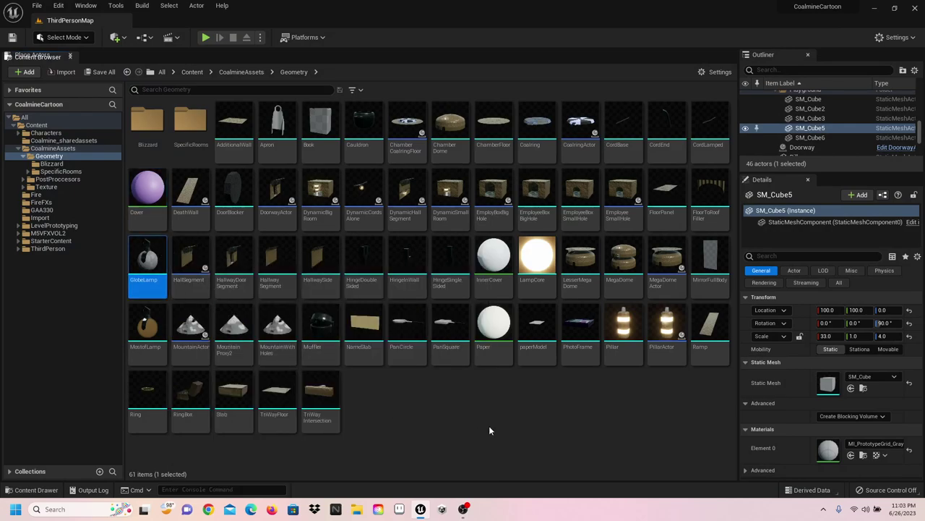
pyautogui.press('Down')
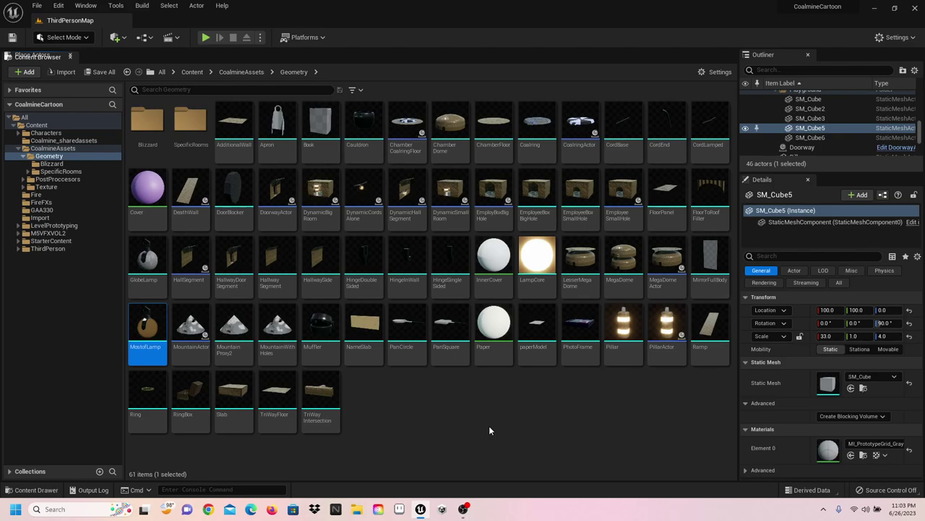
pyautogui.press('Right')
pyautogui.press('Right')
pyautogui.press('Right')
pyautogui.press('Right')
pyautogui.press('Right')
pyautogui.press('Right')
pyautogui.press('Right')
pyautogui.press('Right')
pyautogui.press('Right')
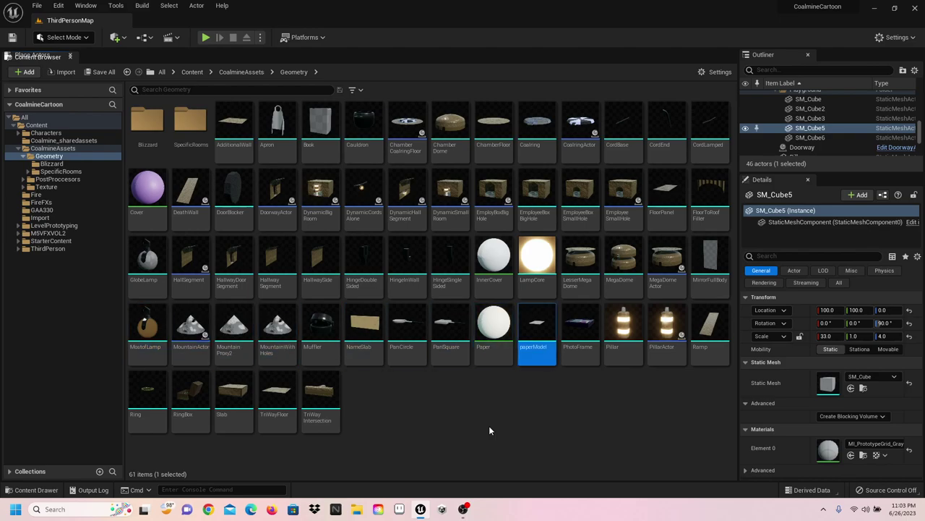
pyautogui.press('Up')
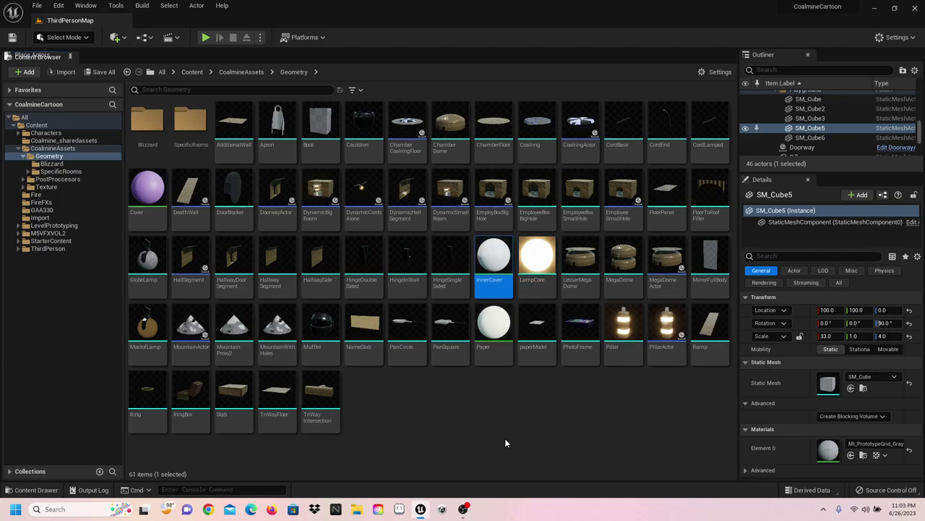
pyautogui.press('Left')
pyautogui.press('Left')
pyautogui.press('Left')
pyautogui.press('Left')
pyautogui.press('Left')
pyautogui.press('Left')
pyautogui.press('Left')
pyautogui.press('Left')
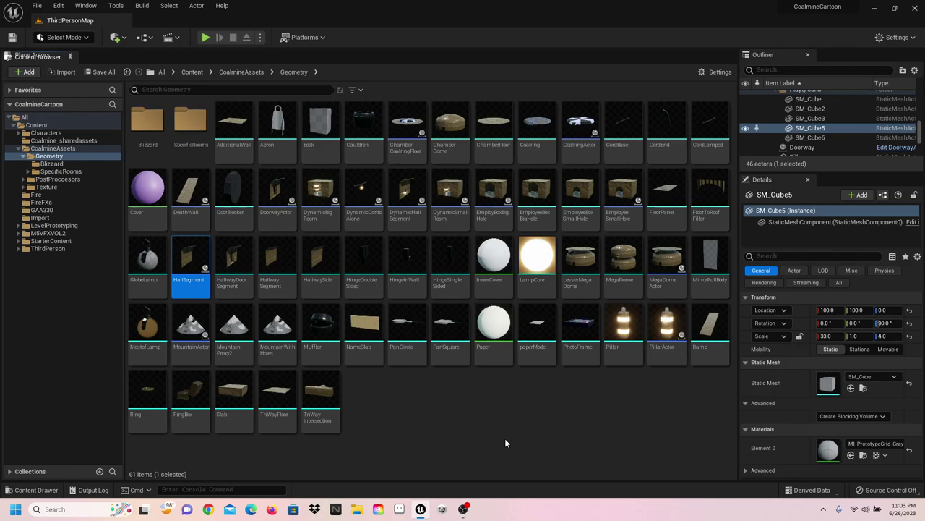
# Step: Step back and forth through HallwayDoorSegment, HallwaySegment and HallwaySide in the Geometry tiles
pyautogui.press('Right')
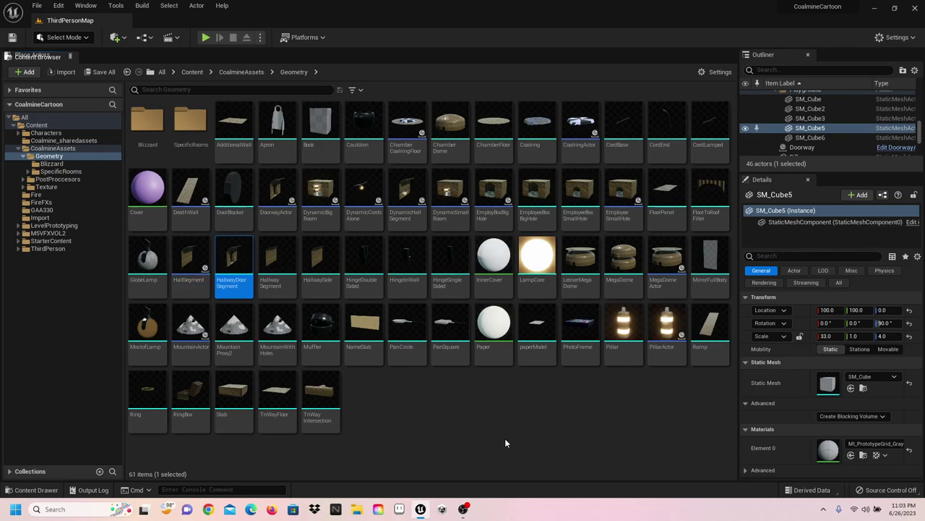
pyautogui.press('Right')
pyautogui.press('Right')
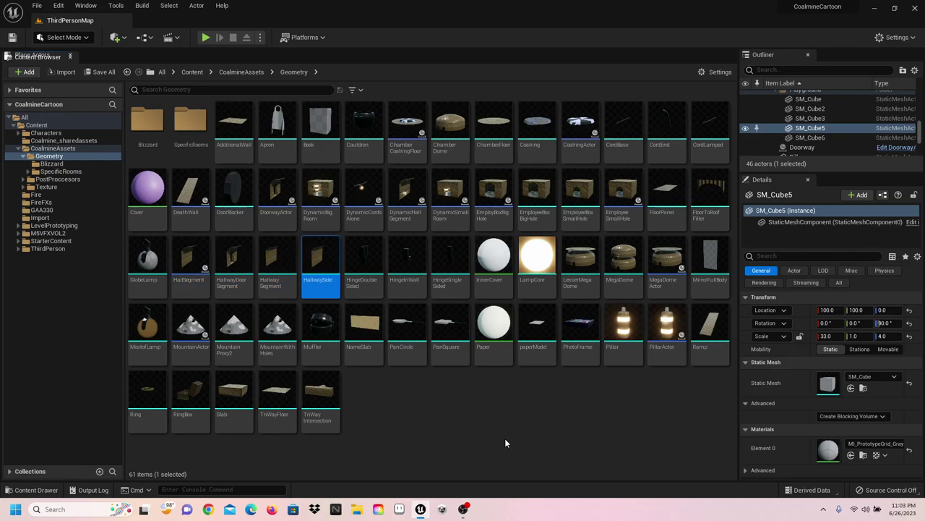
pyautogui.press('Left')
pyautogui.press('Left')
pyautogui.press('Right')
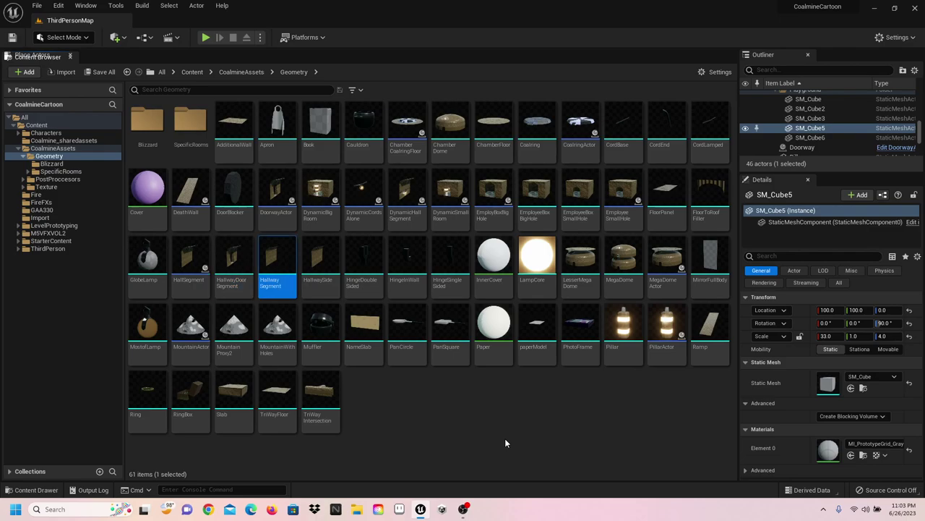
pyautogui.press('Left')
pyautogui.press('Right')
pyautogui.press('Right')
pyautogui.press('Left')
pyautogui.press('Right')
pyautogui.press('Right')
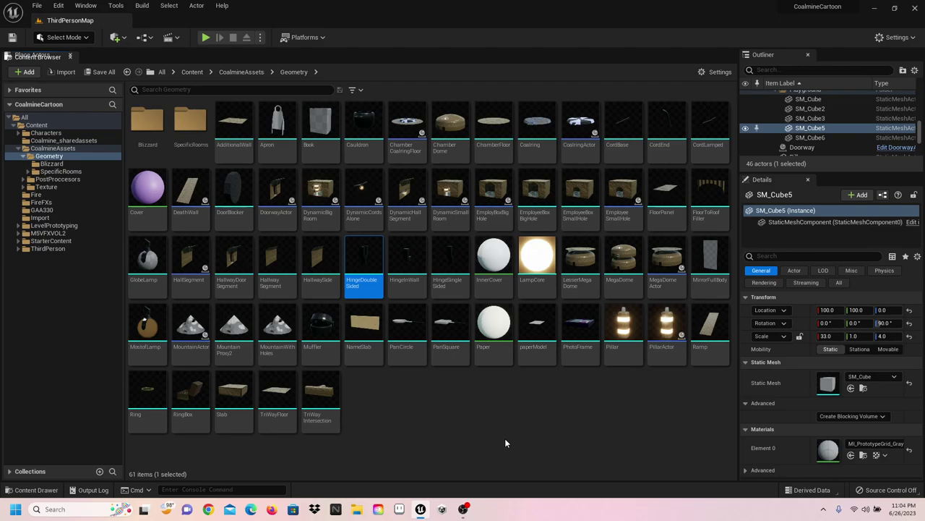
# Step: Move on through HingeDoubleSided, HingeSingleSided, InnerCover and LampCore to MegaDome
pyautogui.press('Right')
pyautogui.press('Right')
pyautogui.press('Left')
pyautogui.press('Left')
pyautogui.press('Right')
pyautogui.press('Right')
pyautogui.press('Right')
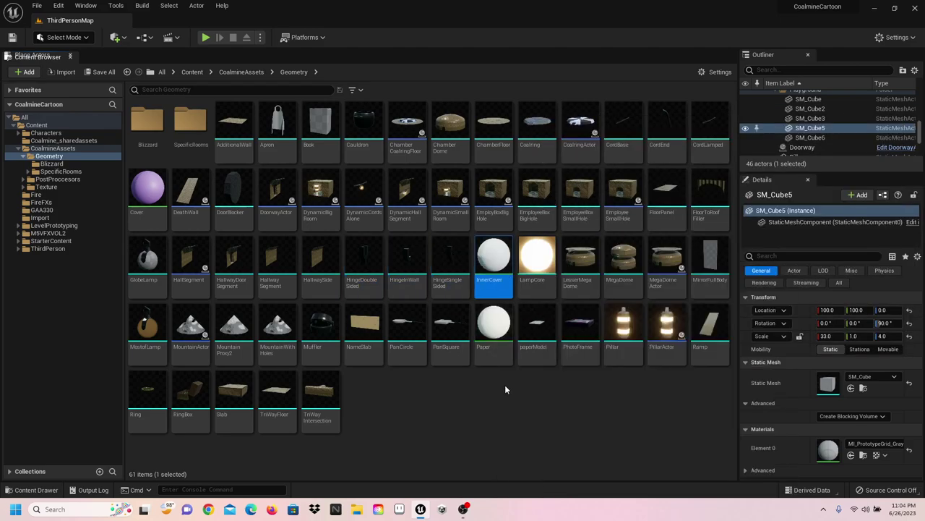
pyautogui.press('Right')
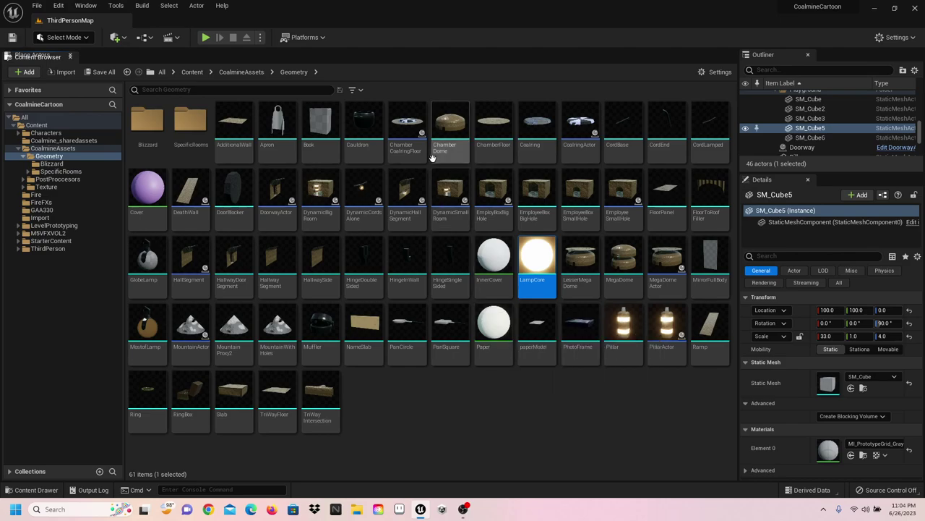
pyautogui.moveTo(609, 365)
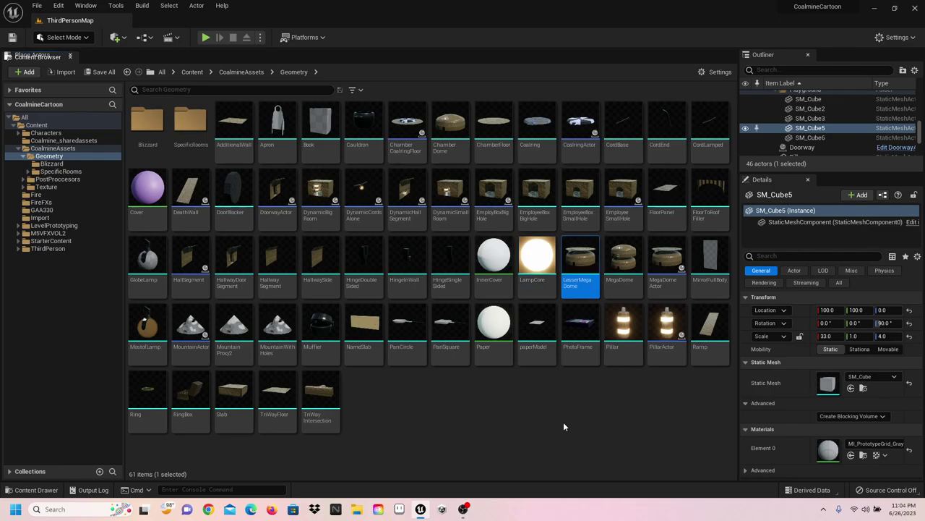
pyautogui.moveTo(592, 310)
pyautogui.press('Right')
pyautogui.press('Right')
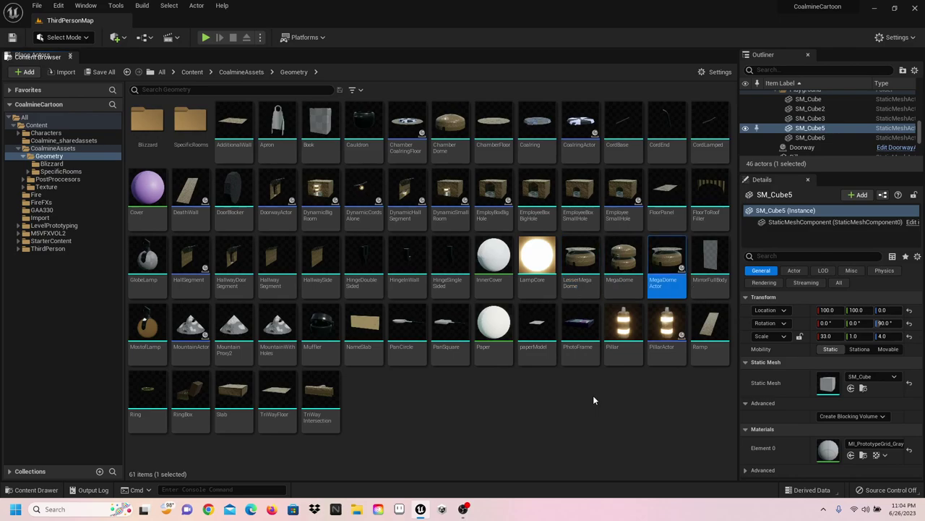
pyautogui.doubleClick(662, 277)
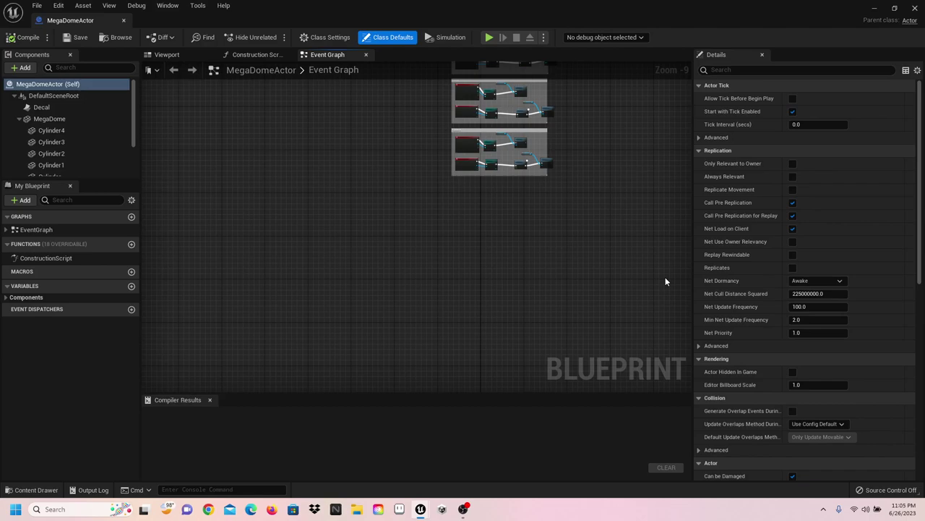
pyautogui.moveTo(642, 291); pyautogui.dragTo(523, 392, button='right')
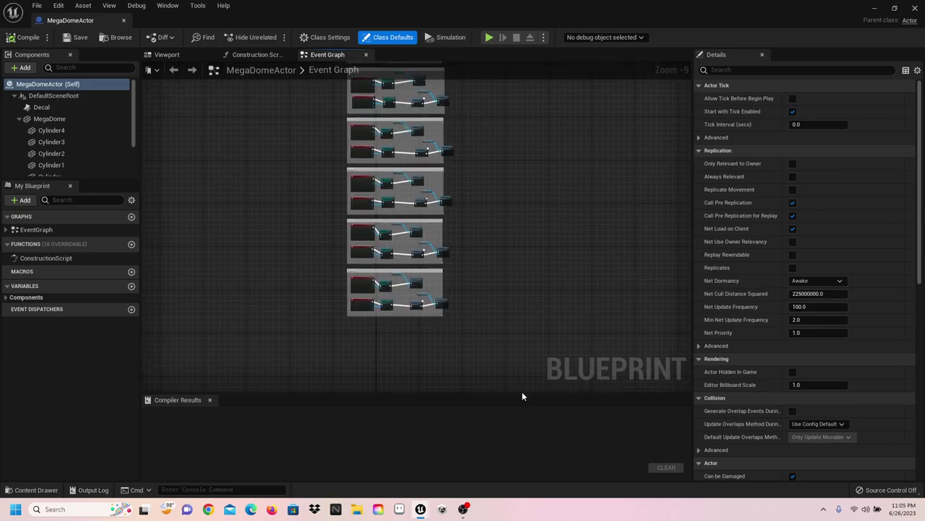
pyautogui.click(174, 55)
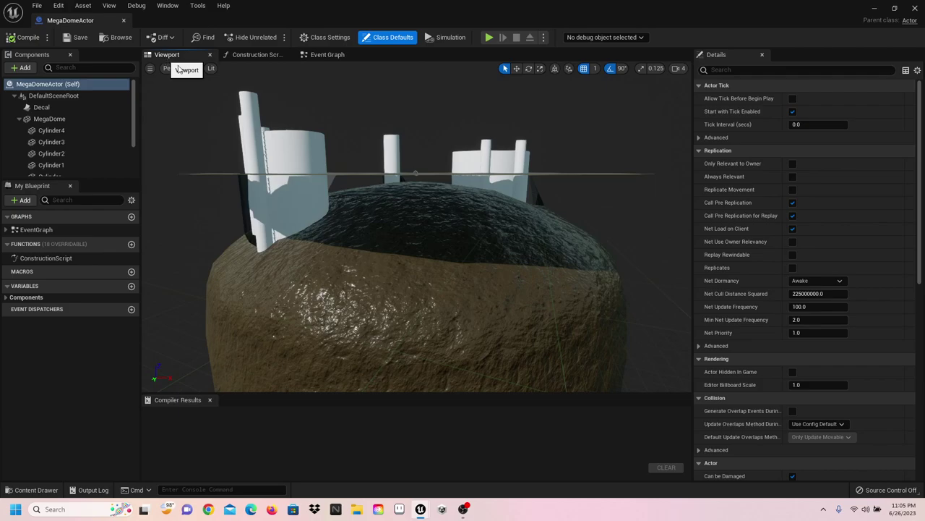
pyautogui.scroll(-2, 390, 235)
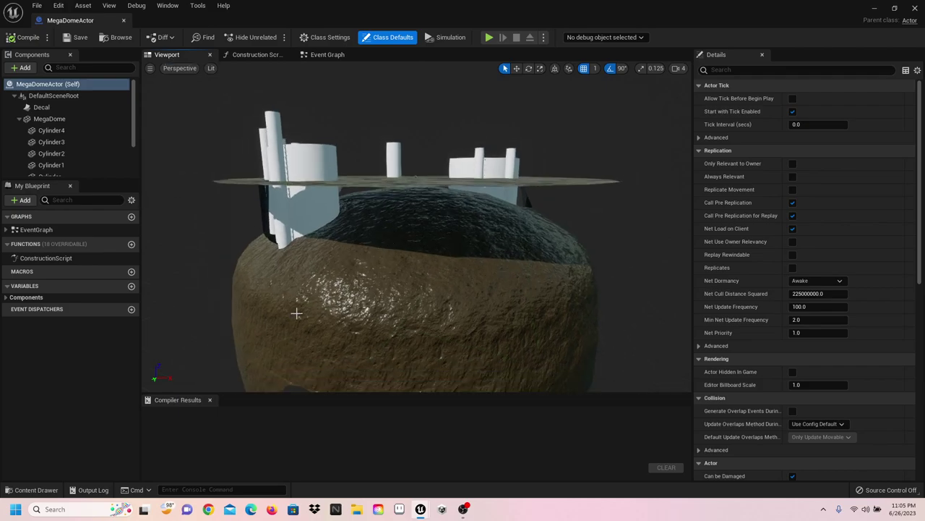
pyautogui.scroll(-3, 398, 216)
pyautogui.click(404, 235)
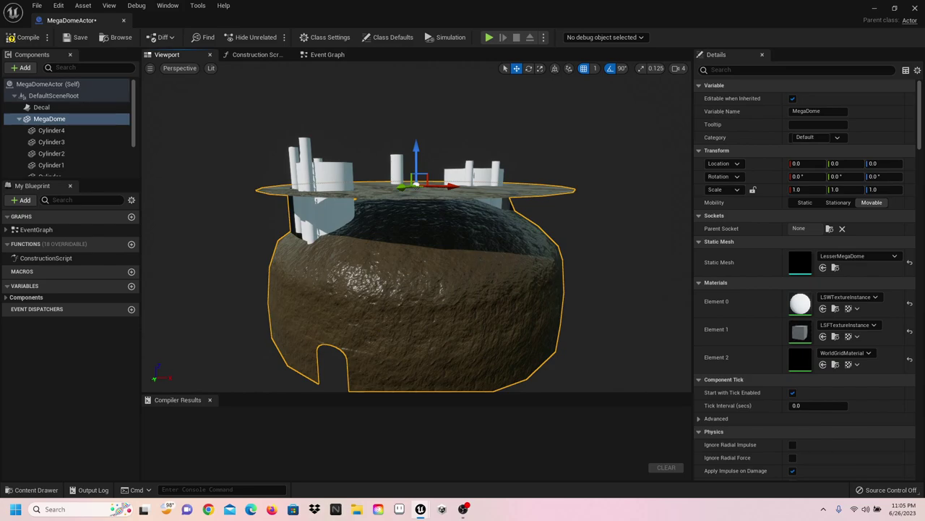
pyautogui.scroll(-3, 399, 209)
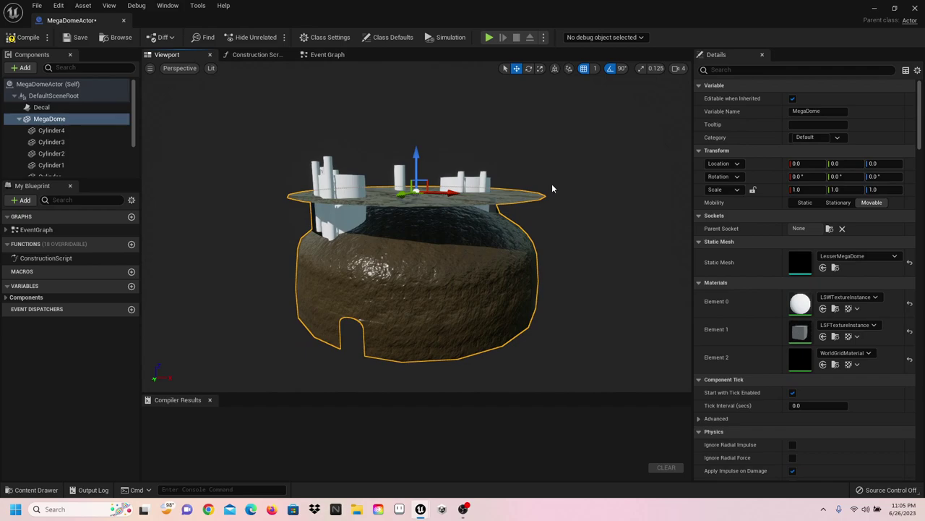
pyautogui.press('e')
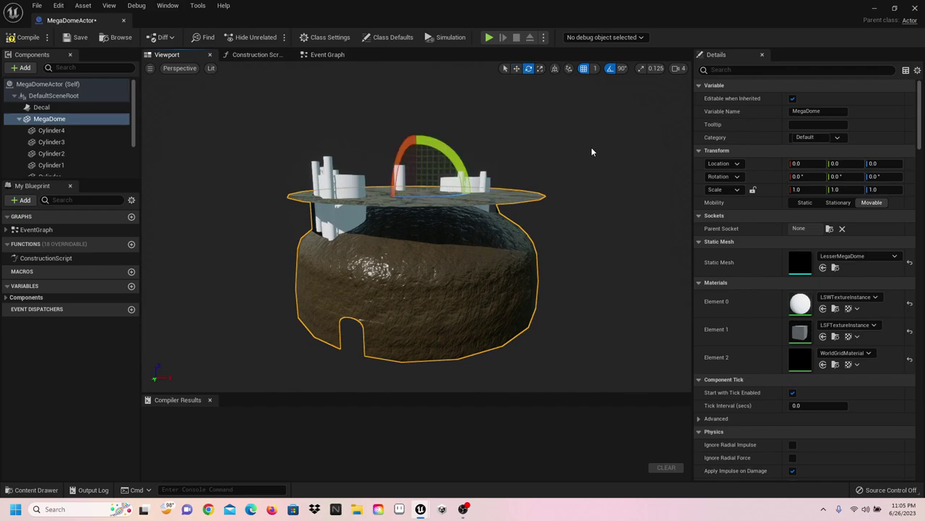
pyautogui.scroll(4, 554, 180)
pyautogui.scroll(2, 603, 167)
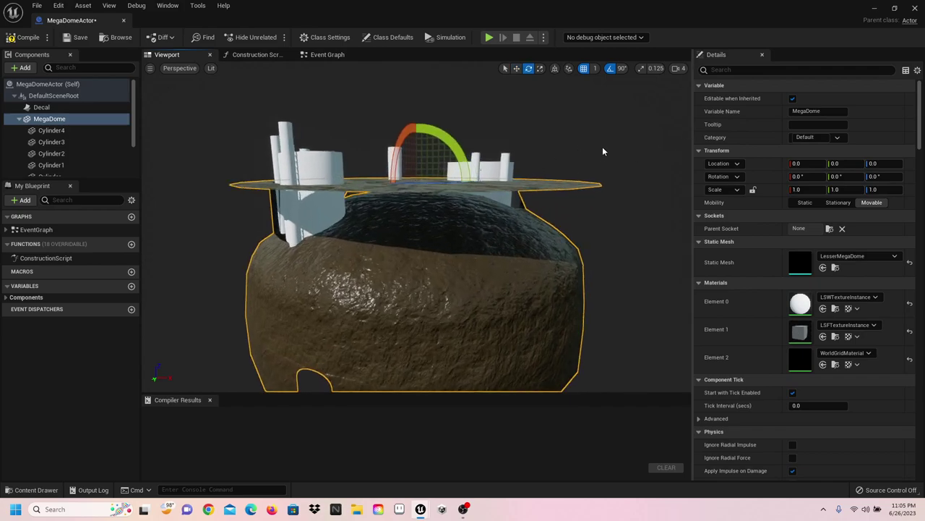
pyautogui.scroll(1, 548, 99)
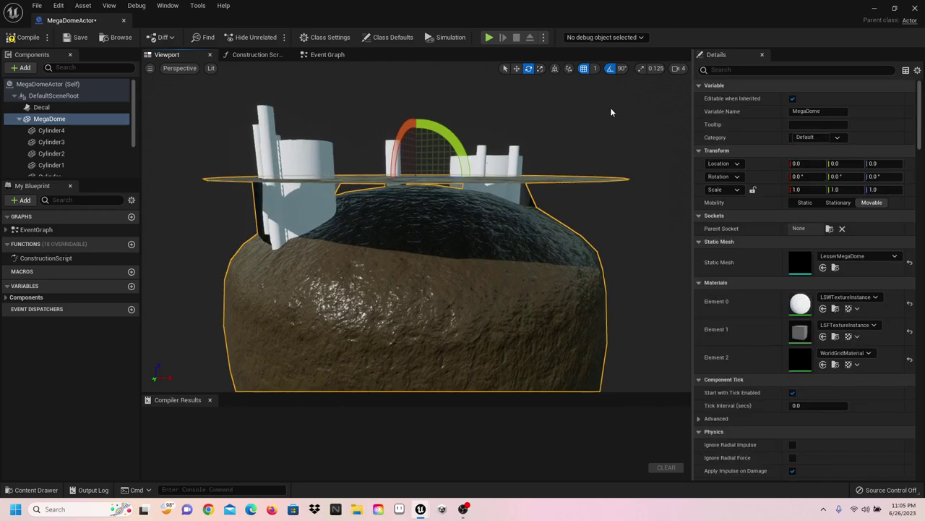
pyautogui.moveTo(610, 107); pyautogui.dragTo(521, 283)
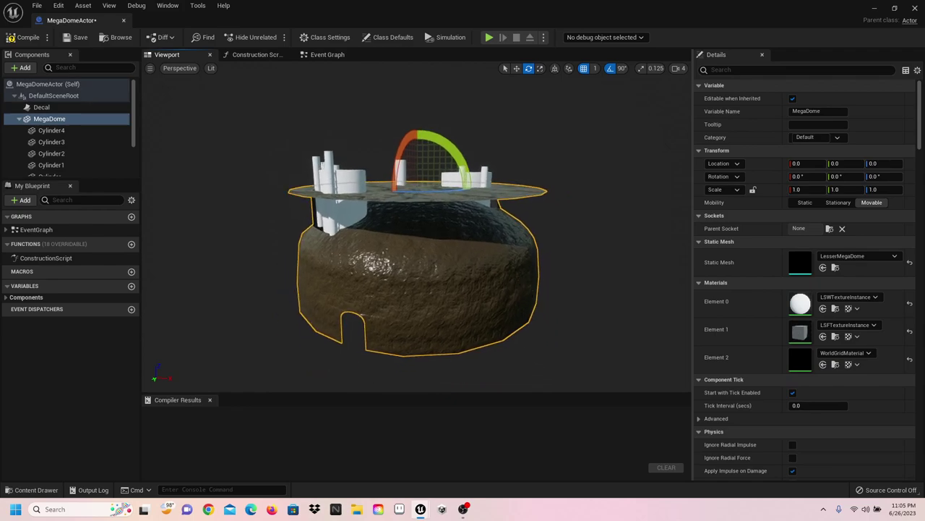
pyautogui.moveTo(470, 189); pyautogui.dragTo(475, 190)
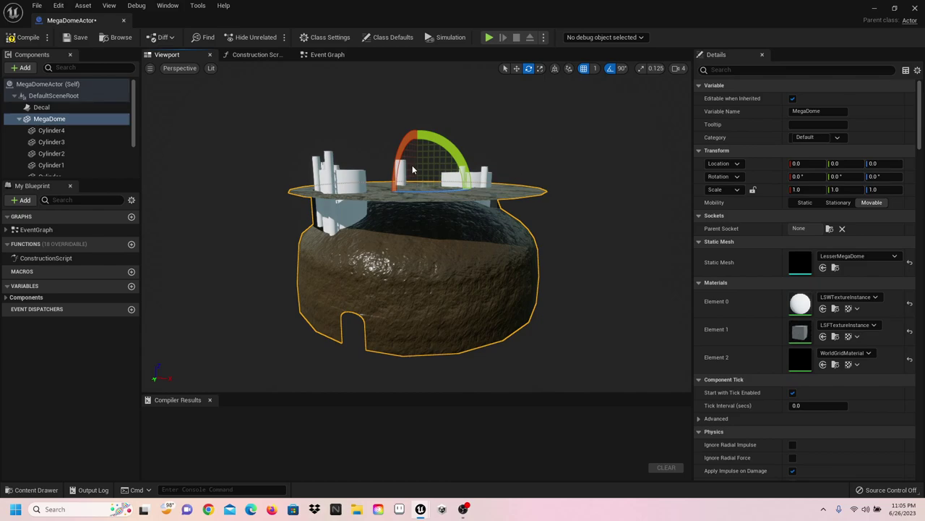
pyautogui.moveTo(412, 168); pyautogui.dragTo(416, 167)
pyautogui.scroll(3, 258, 183)
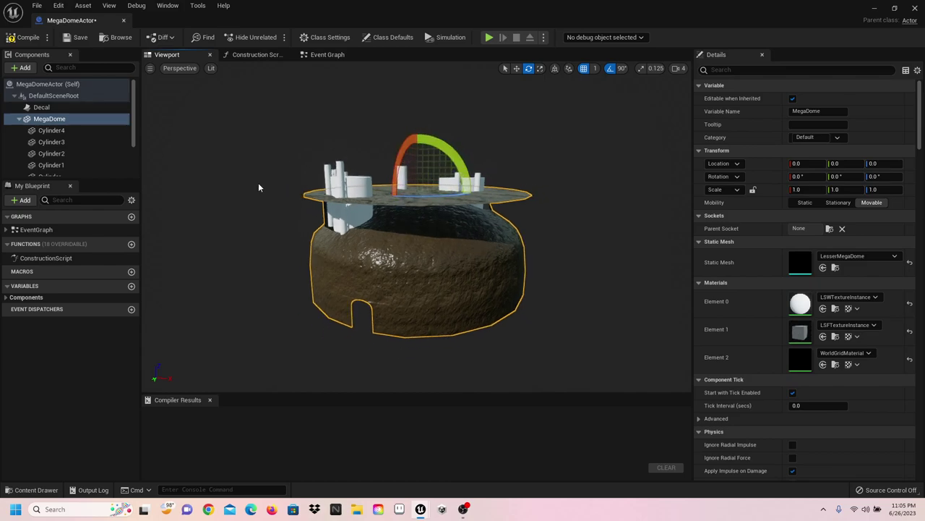
pyautogui.press('capslock')
pyautogui.press('capslock')
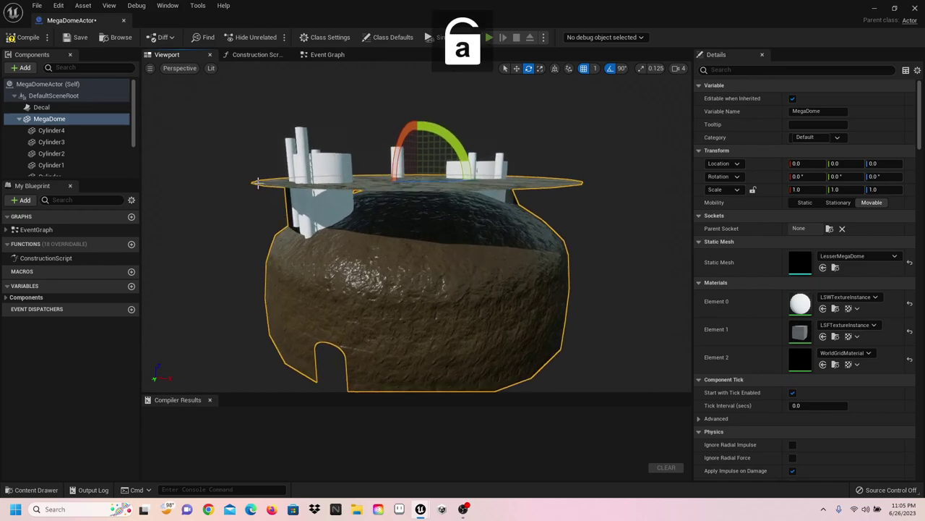
pyautogui.moveTo(405, 208); pyautogui.dragTo(397, 207, button='middle')
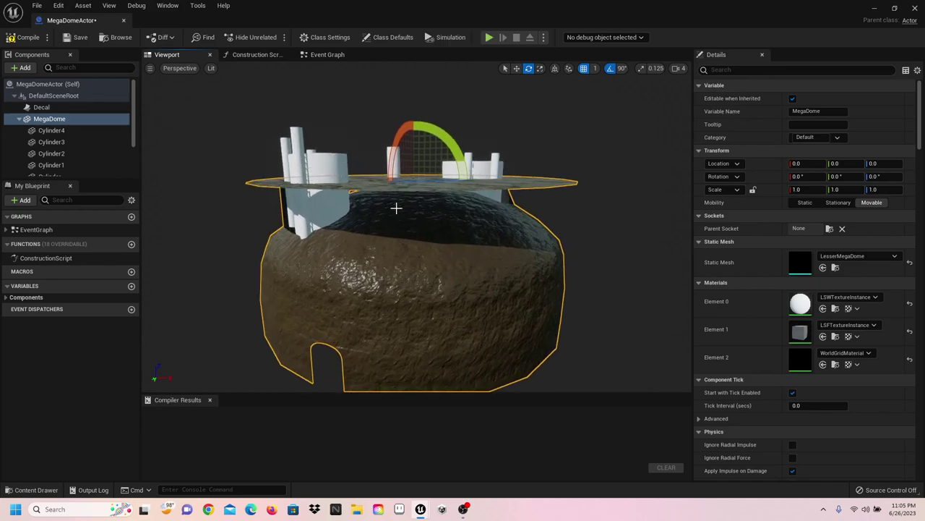
pyautogui.click(63, 97)
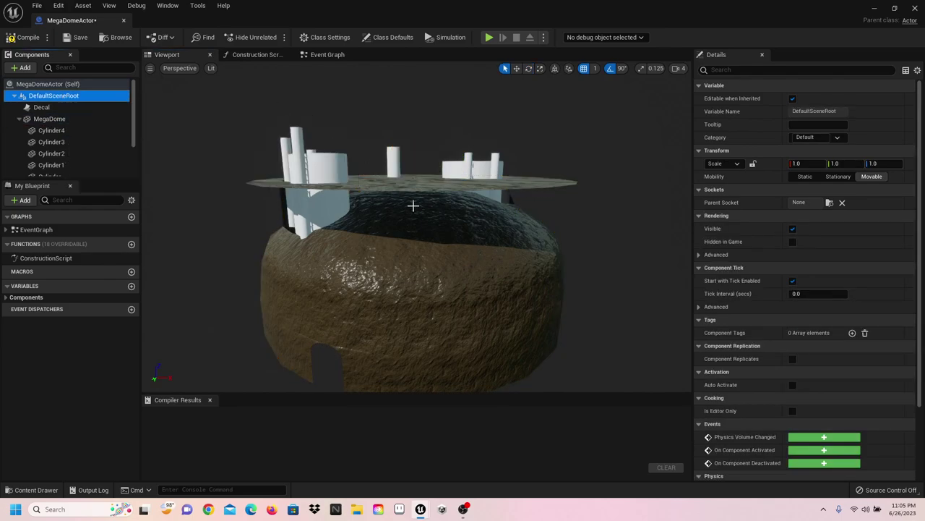
pyautogui.click(412, 264)
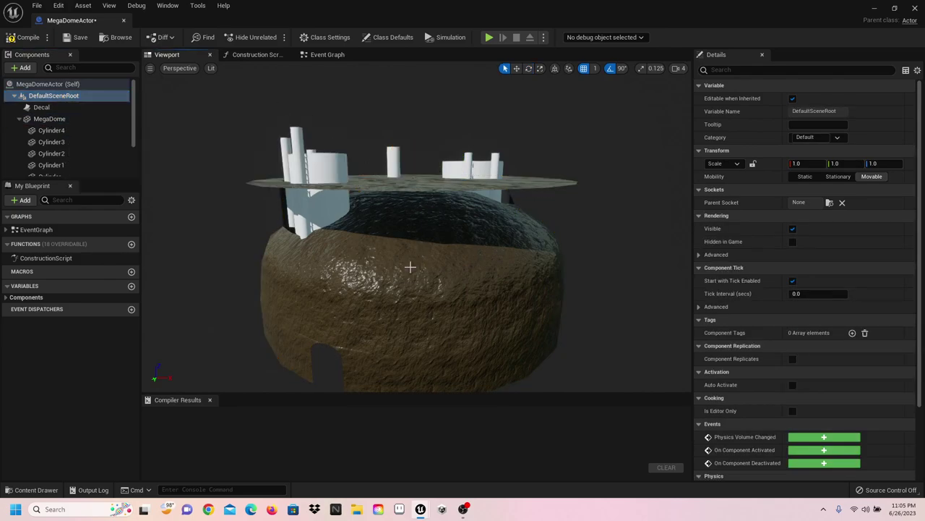
pyautogui.click(295, 148)
pyautogui.press('e')
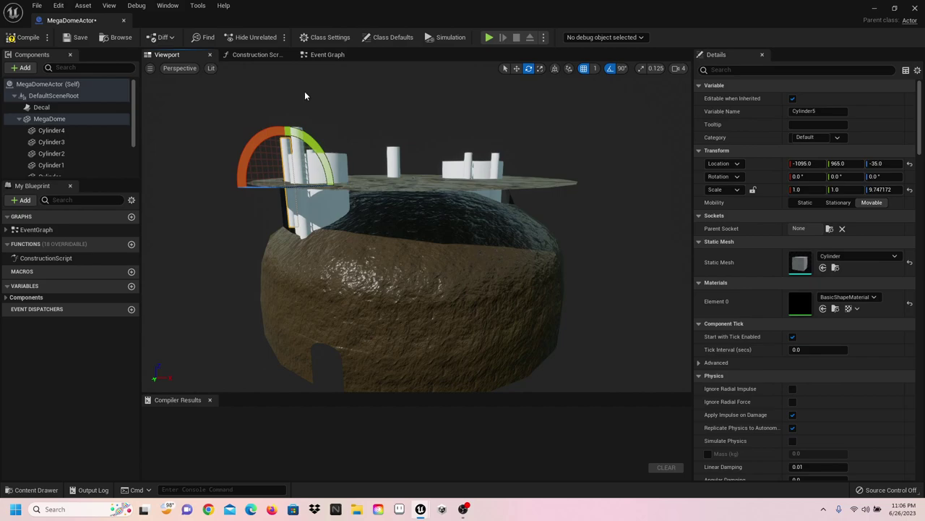
pyautogui.click(540, 68)
pyautogui.click(530, 70)
# Step: Show MegaDomeActor's Event Graph, zoomed and panned to the Cylinder overlap and collision nodes
pyautogui.click(330, 55)
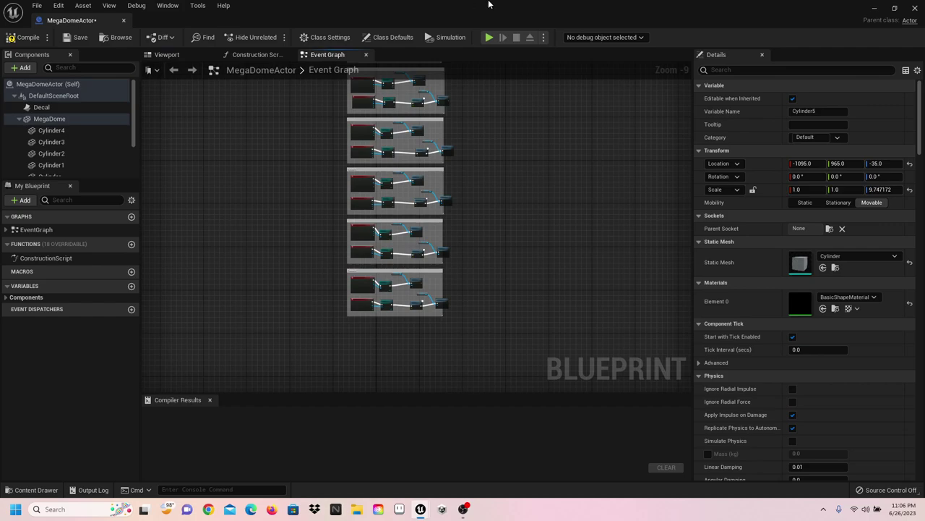
pyautogui.scroll(4, 504, 188)
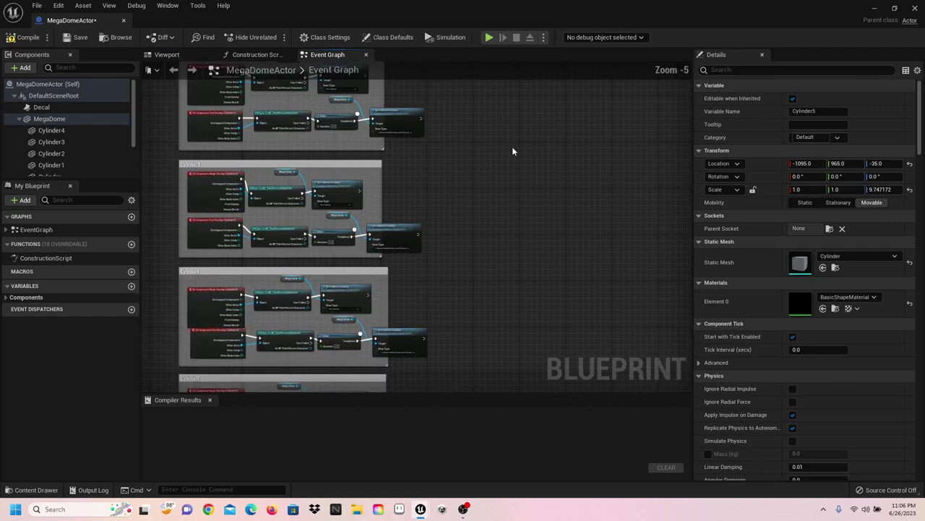
pyautogui.moveTo(540, 374); pyautogui.dragTo(535, 262, button='right')
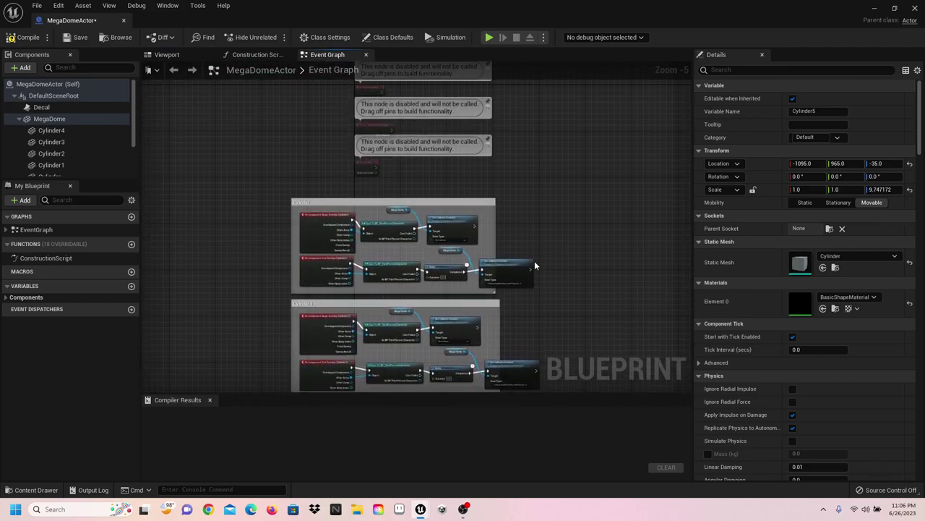
pyautogui.scroll(2, 533, 254)
pyautogui.moveTo(528, 229); pyautogui.dragTo(594, 182, button='right')
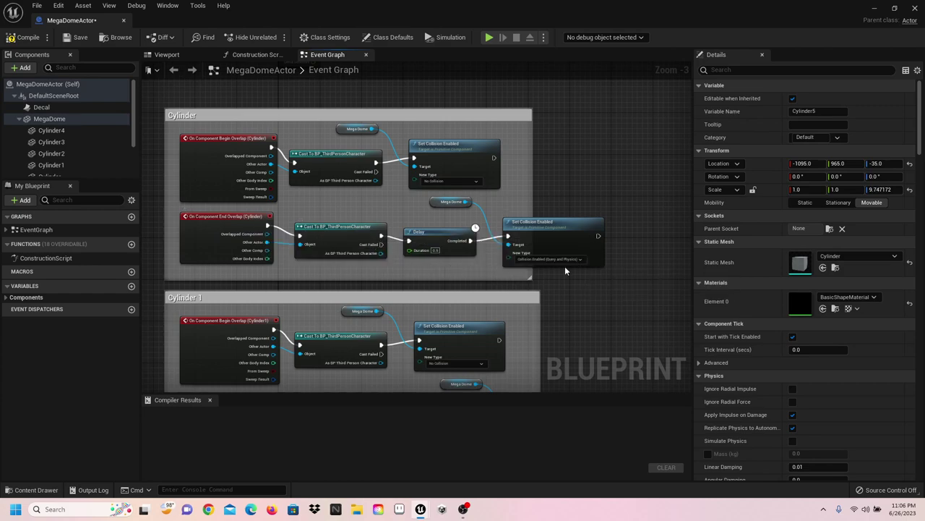
# Step: Close MegaDomeActor, then preview MirrorFullBody in the mesh editor and close it
pyautogui.click(125, 20)
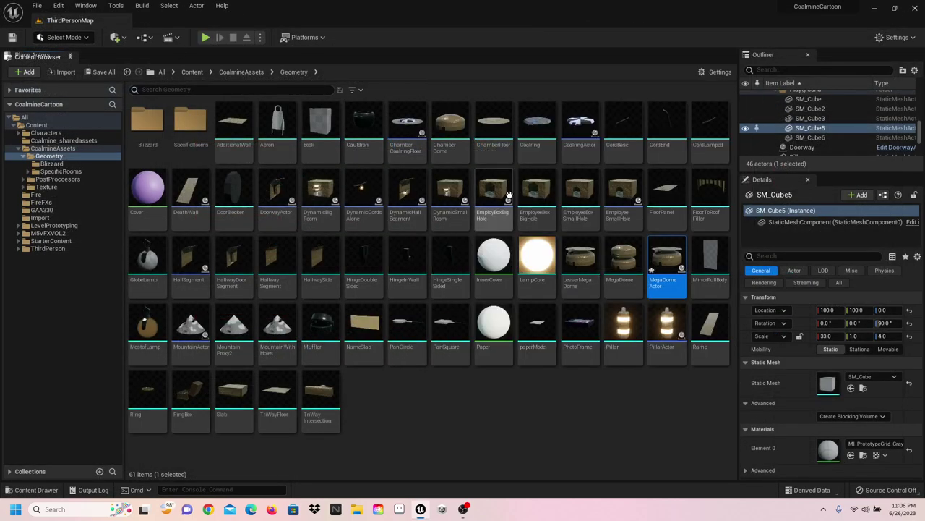
pyautogui.click(710, 266)
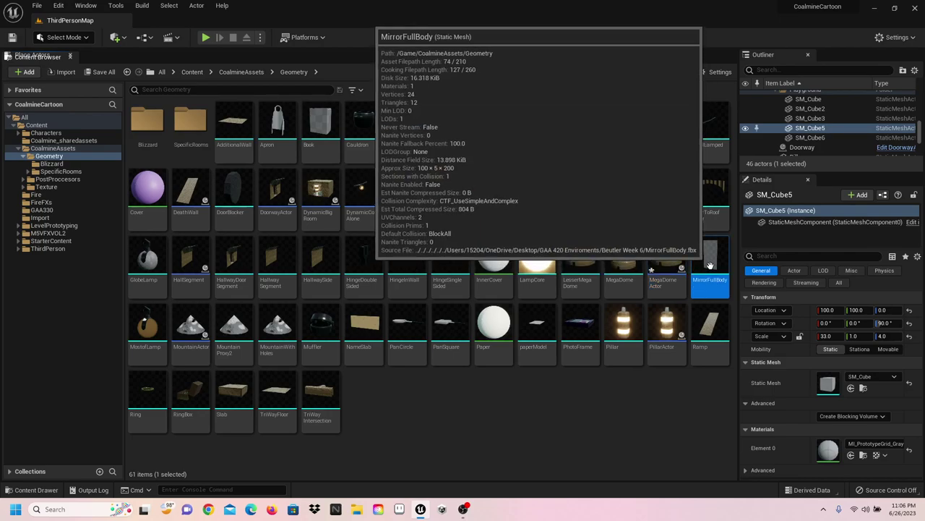
pyautogui.doubleClick(711, 265)
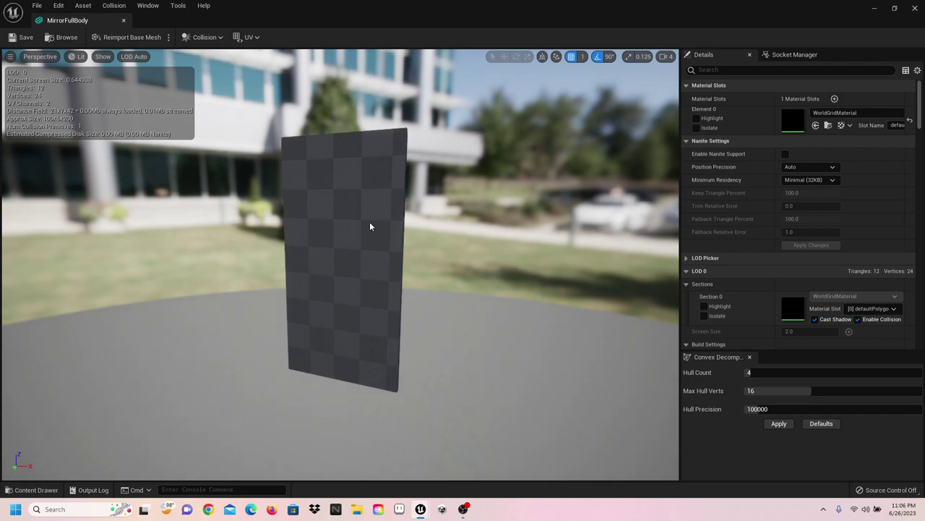
pyautogui.click(124, 20)
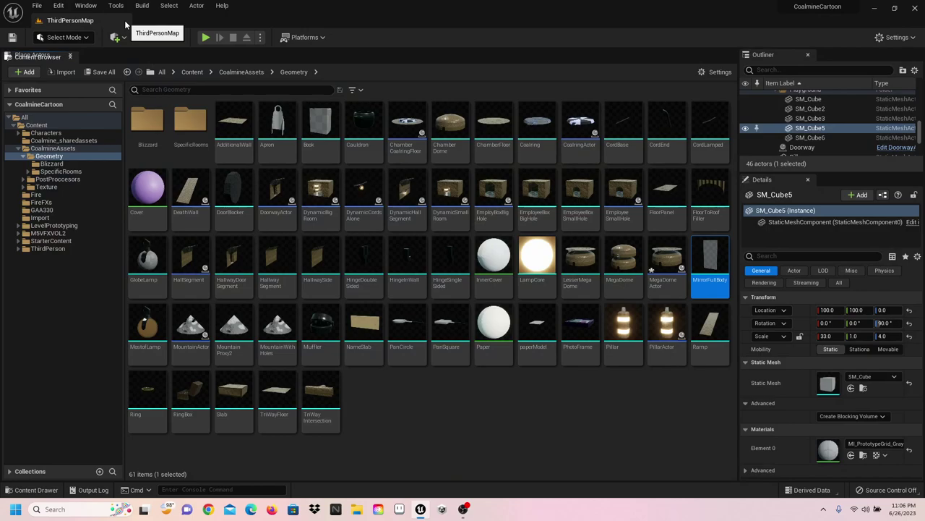
# Step: Start a console command 'unfree', then deselect MirrorFullBody and clear the command
pyautogui.click(194, 492)
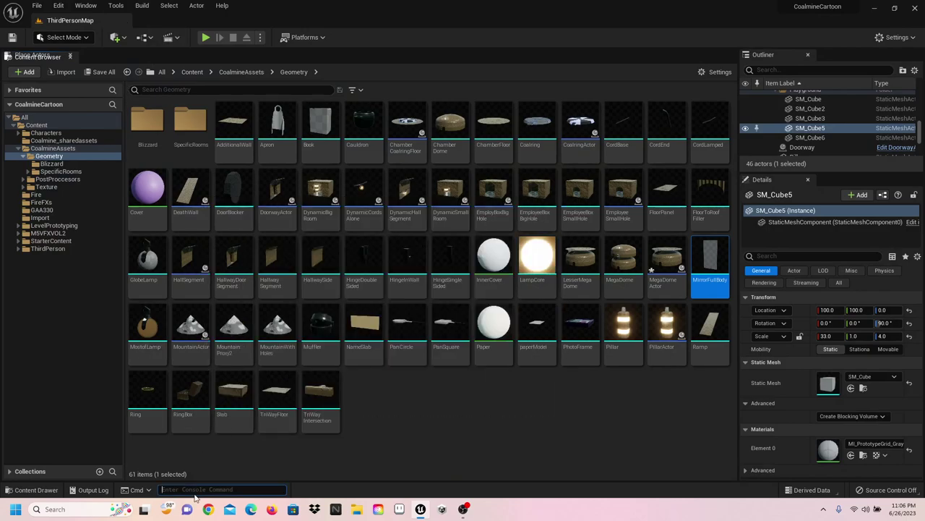
pyautogui.write('unfr')
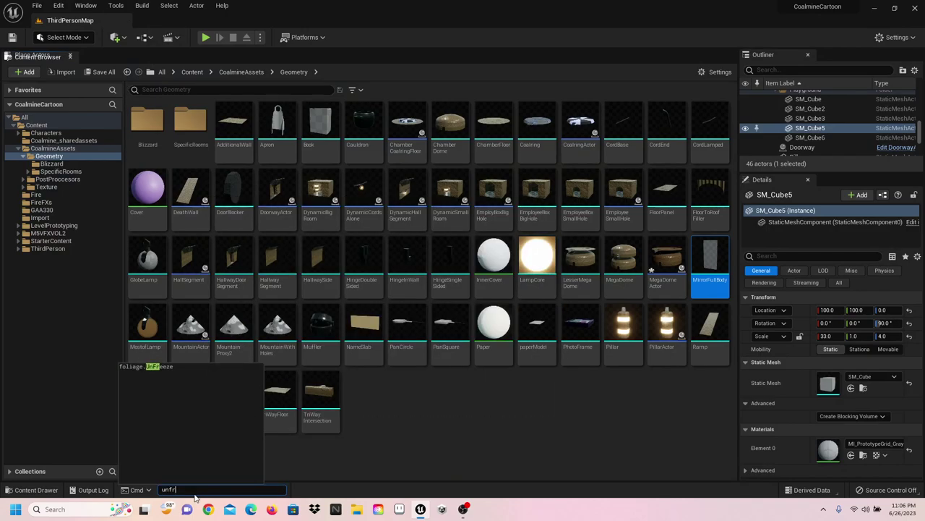
pyautogui.write('ee')
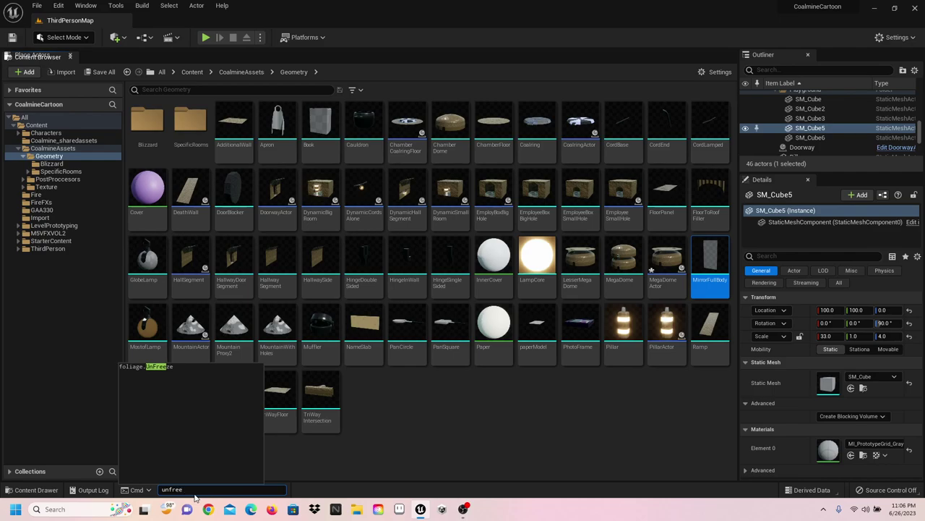
pyautogui.click(453, 430)
pyautogui.press('BackSpace')
pyautogui.press('BackSpace')
pyautogui.press('BackSpace')
pyautogui.press('BackSpace')
pyautogui.press('BackSpace')
pyautogui.press('BackSpace')
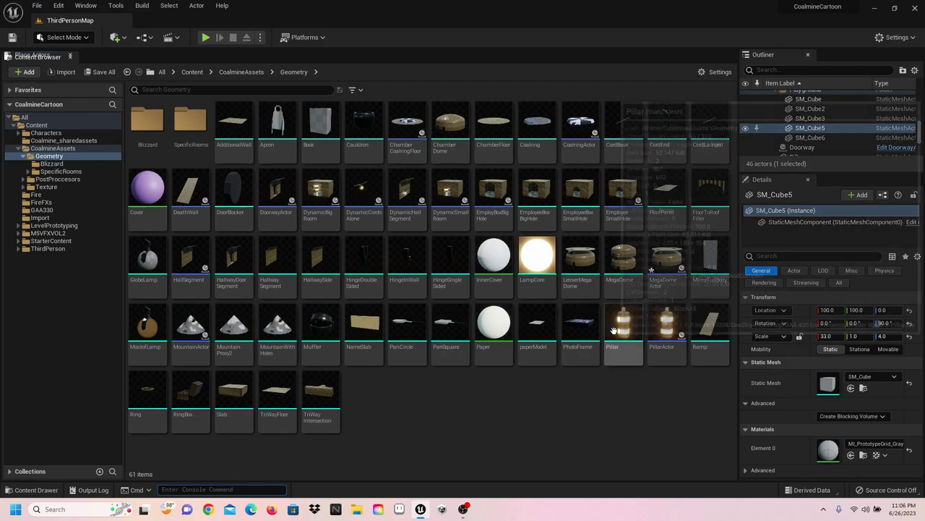
# Step: Arrow from MirrorFullBody via Ramp, PillarActor, PhotoFrame, paperModel, PanSquare, PanCircle and NameSlab to Muffler
pyautogui.click(703, 255)
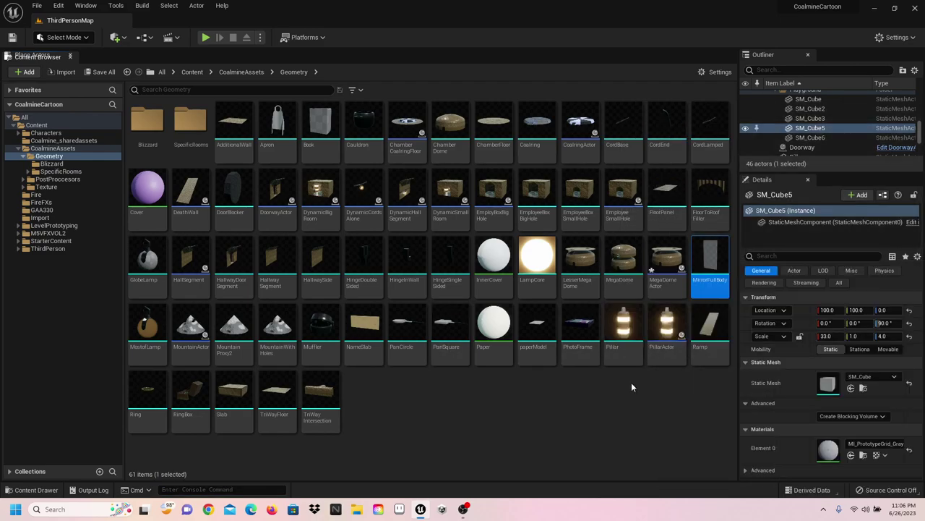
pyautogui.press('Down')
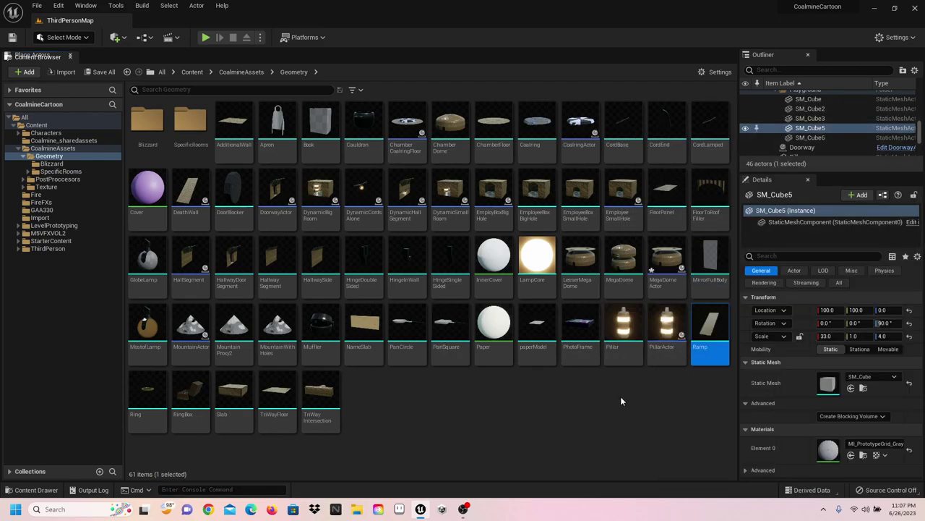
pyautogui.press('Left')
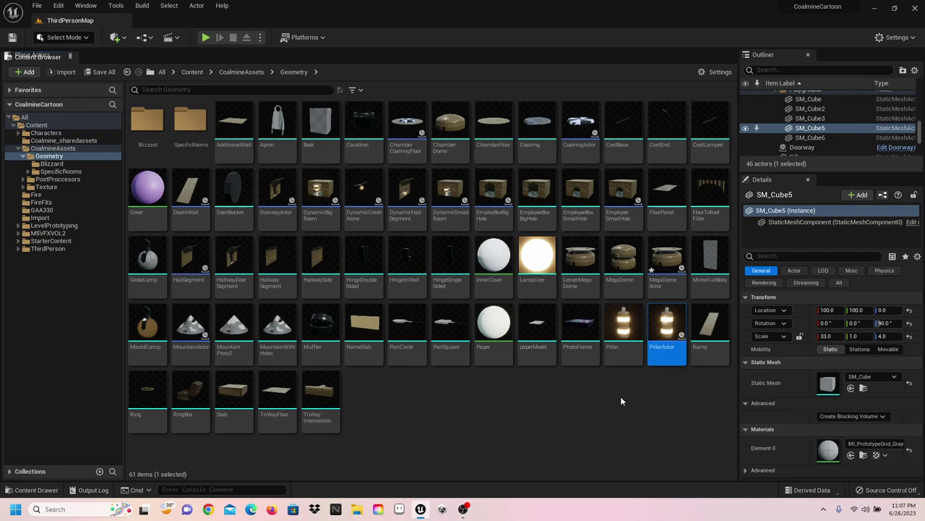
pyautogui.press('Left')
pyautogui.press('Left')
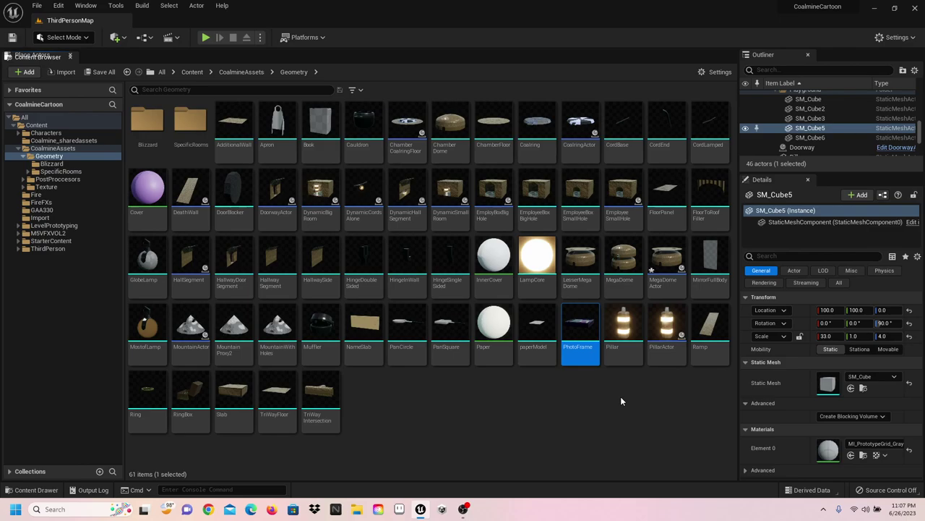
pyautogui.press('Left')
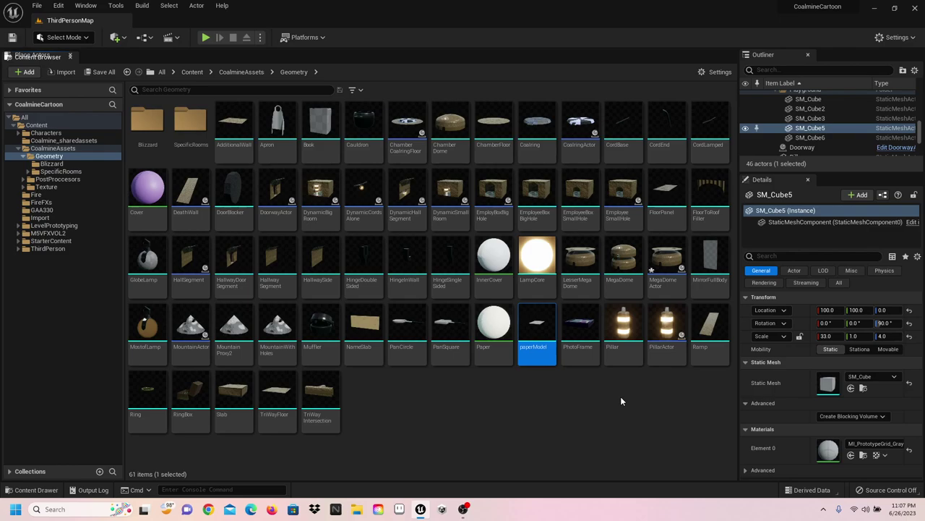
pyautogui.press('Left')
pyautogui.press('Left')
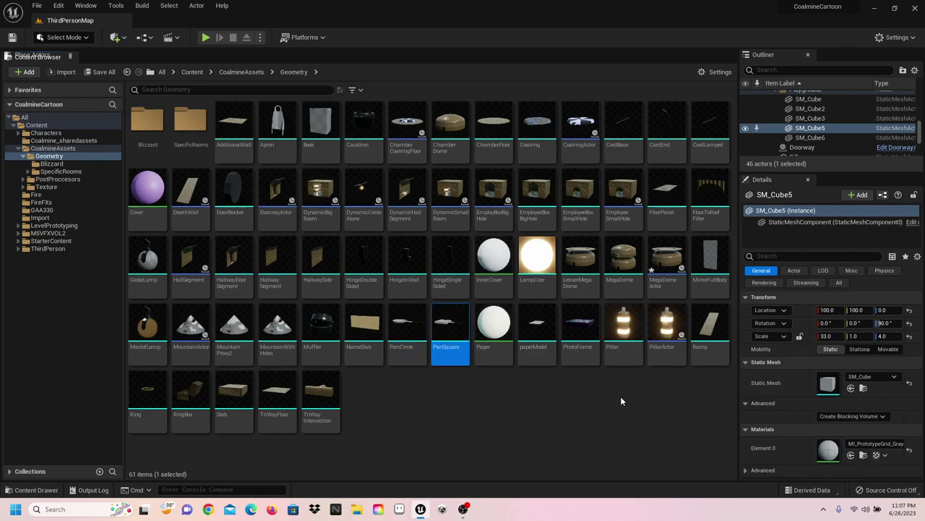
pyautogui.press('Left')
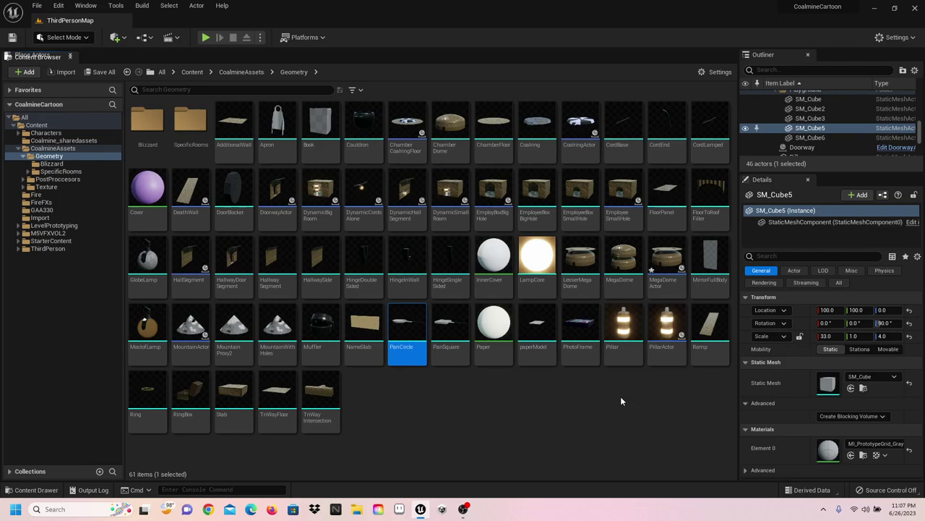
pyautogui.press('Left')
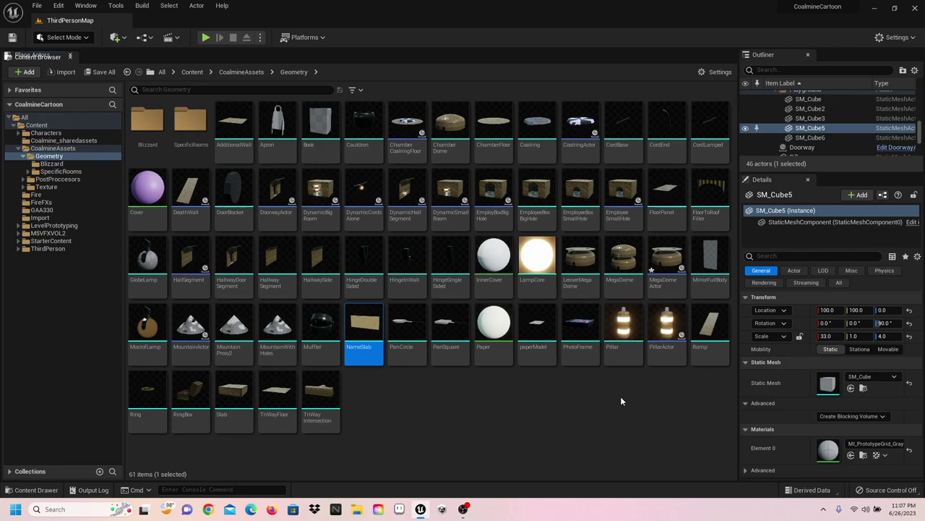
pyautogui.press('Left')
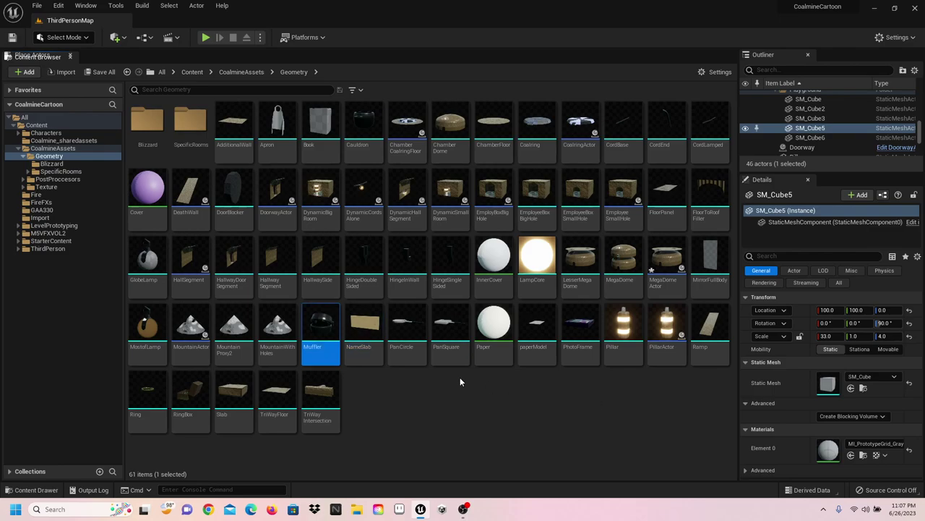
# Step: Preview the Muffler mesh in its editor, close it, and select MountainWithHoles
pyautogui.doubleClick(340, 328)
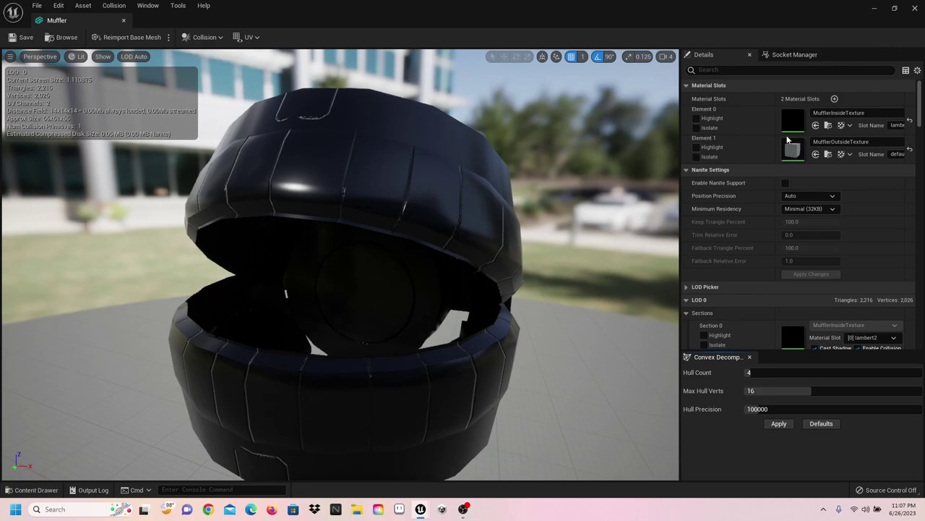
pyautogui.click(914, 8)
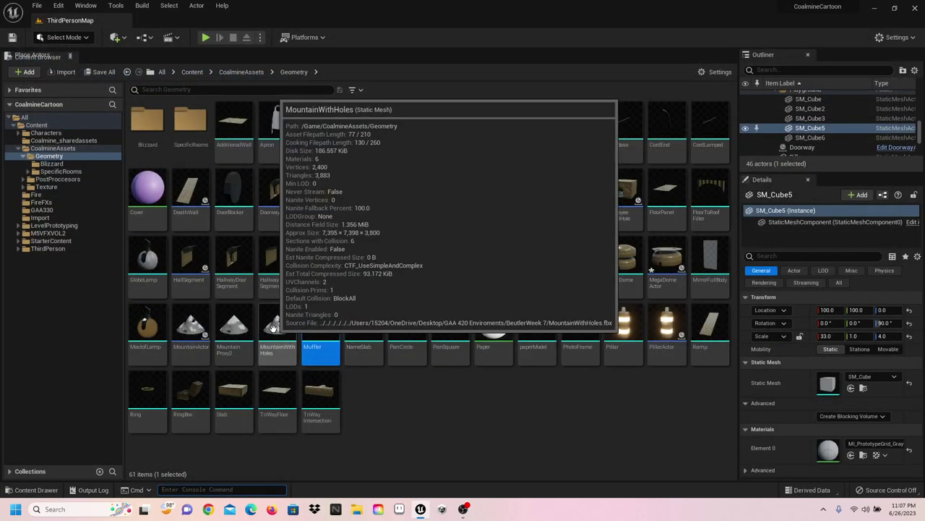
pyautogui.click(273, 328)
# Step: Inspect MountainWithHoles in the mesh editor, keeping Perspective view and orbiting the cone, then close it
pyautogui.doubleClick(273, 328)
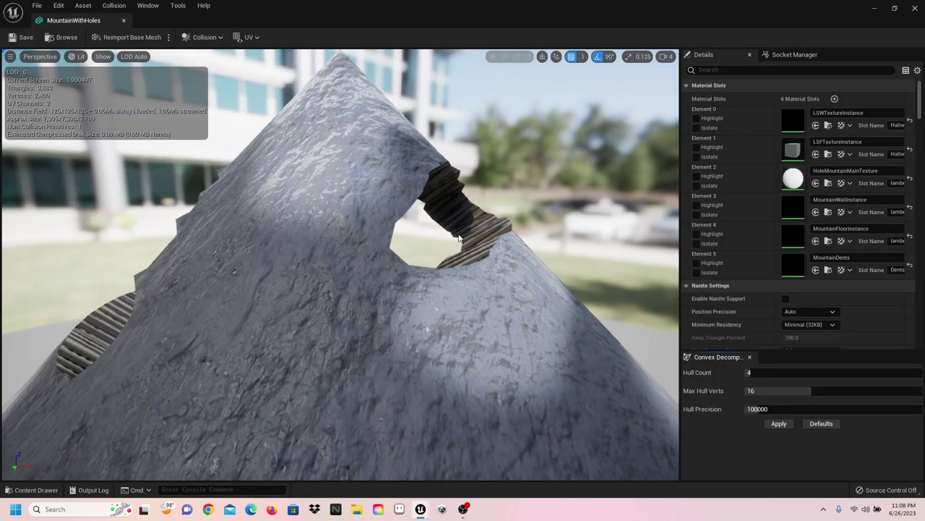
pyautogui.scroll(-5, 459, 237)
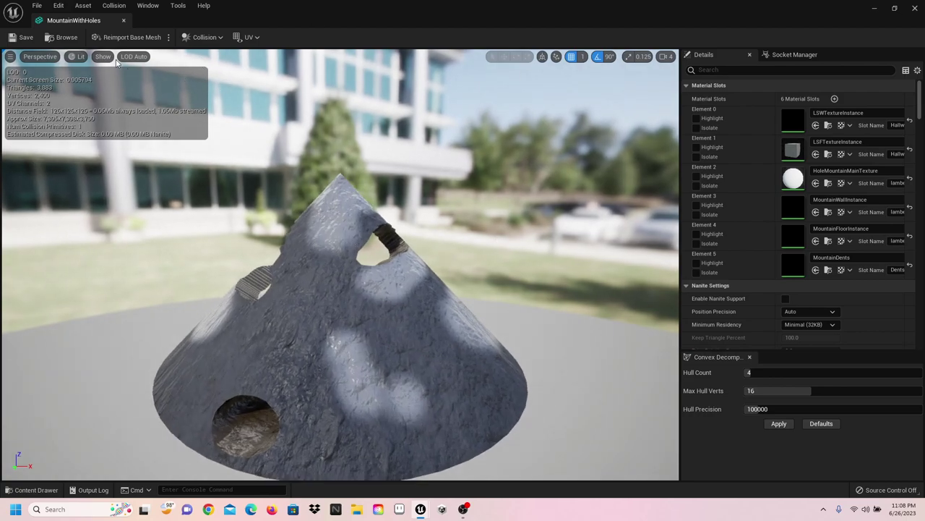
pyautogui.click(48, 57)
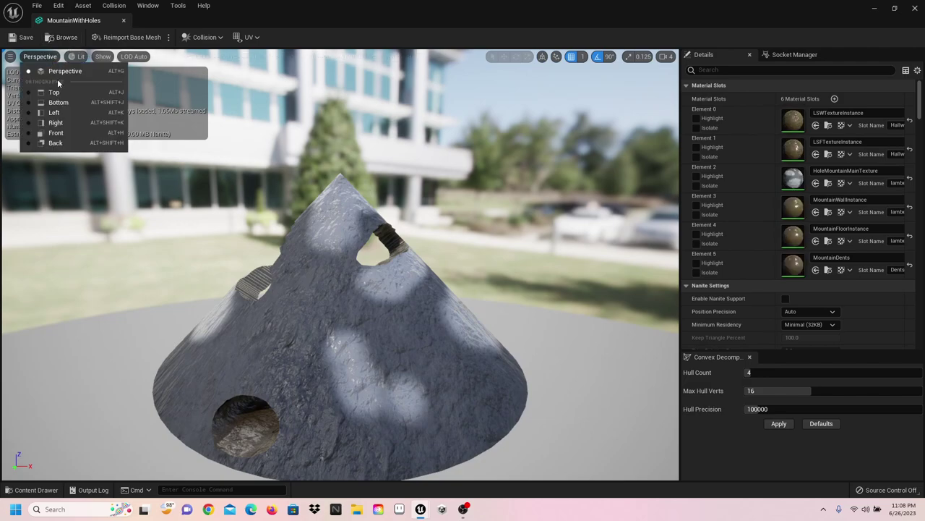
pyautogui.click(120, 240)
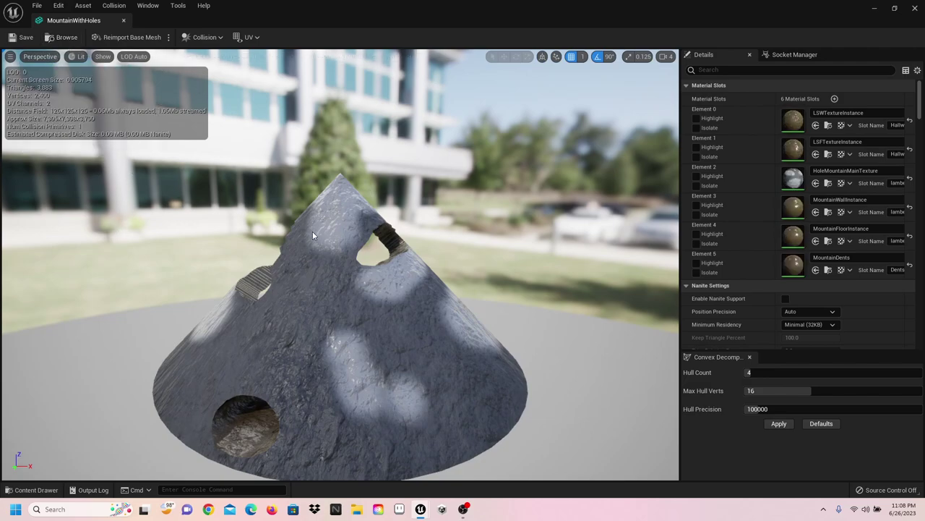
pyautogui.scroll(3, 312, 231)
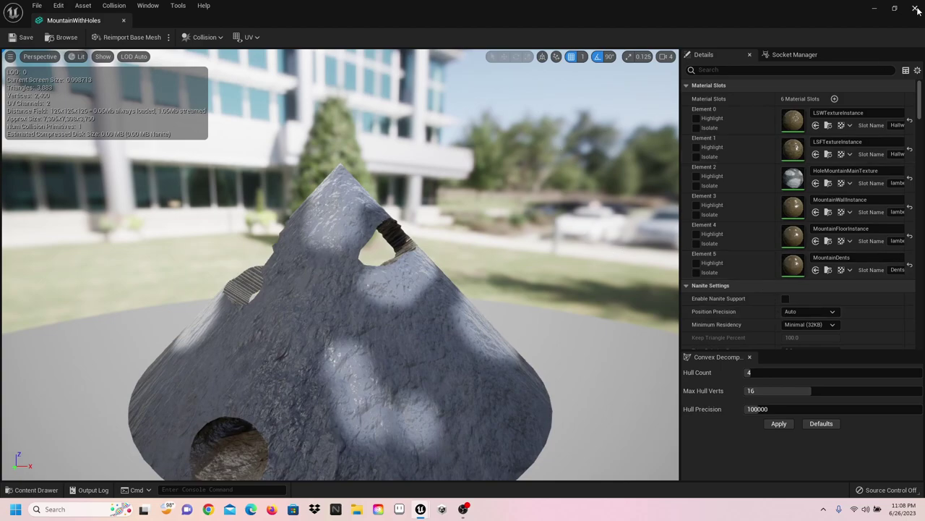
pyautogui.moveTo(539, 191); pyautogui.dragTo(579, 187)
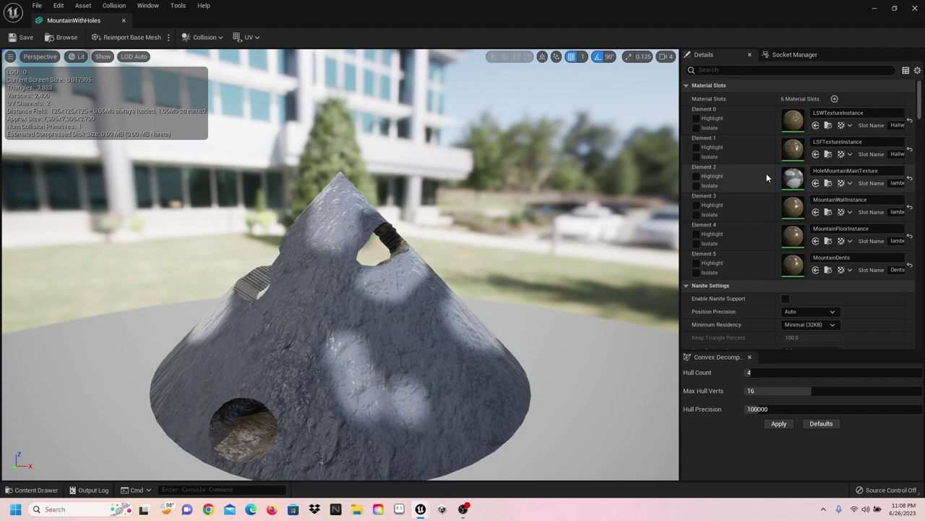
pyautogui.click(916, 10)
pyautogui.click(230, 336)
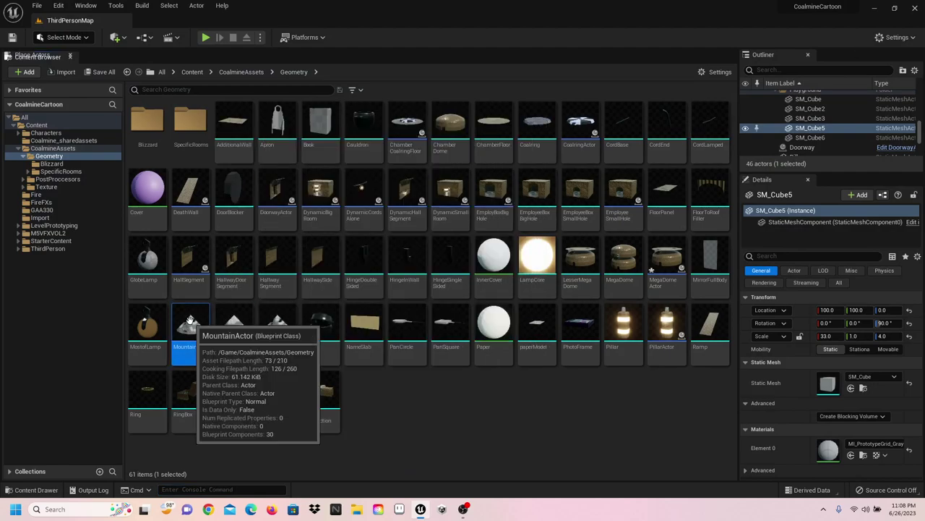
pyautogui.doubleClick(191, 325)
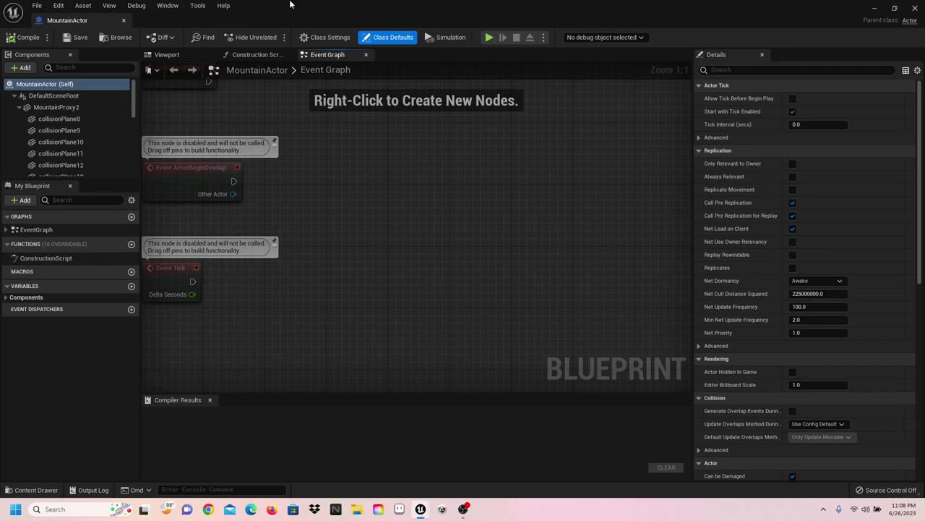
pyautogui.click(186, 55)
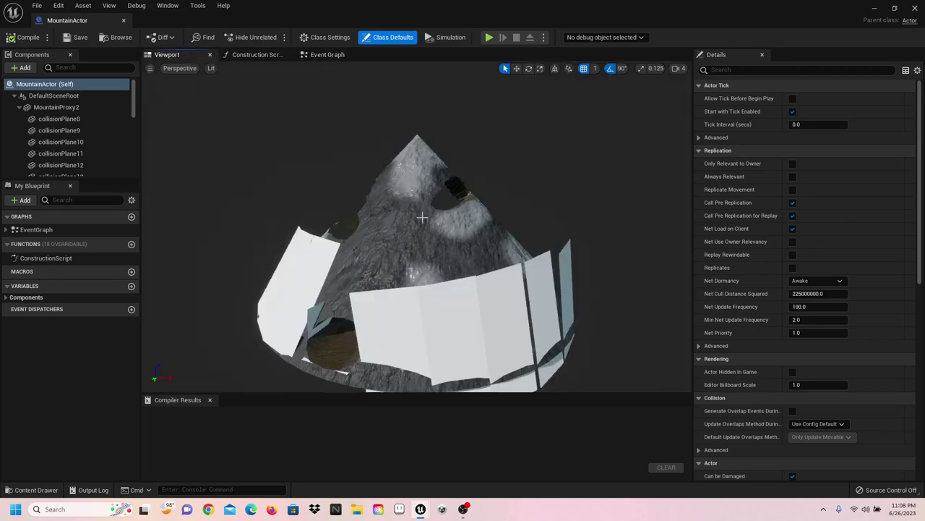
pyautogui.moveTo(422, 217); pyautogui.dragTo(421, 217)
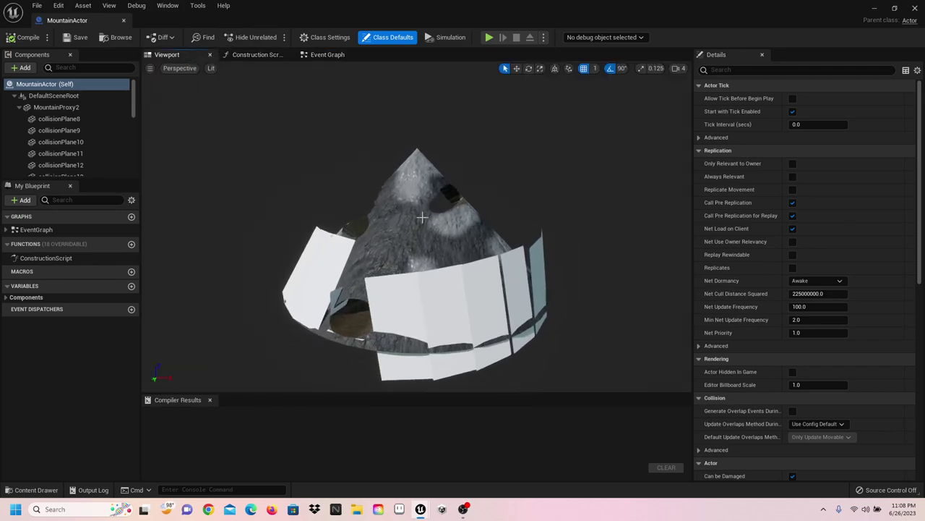
pyautogui.click(124, 20)
pyautogui.click(160, 394)
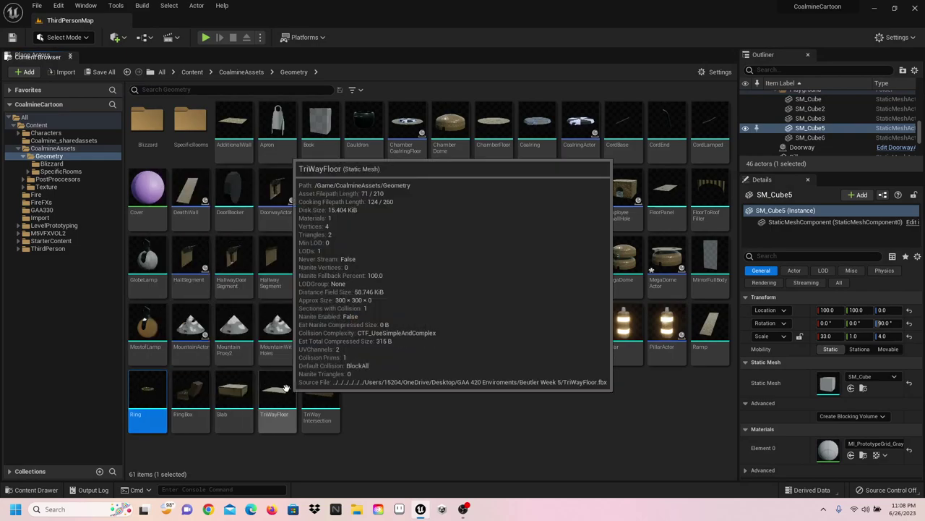
pyautogui.press('Right')
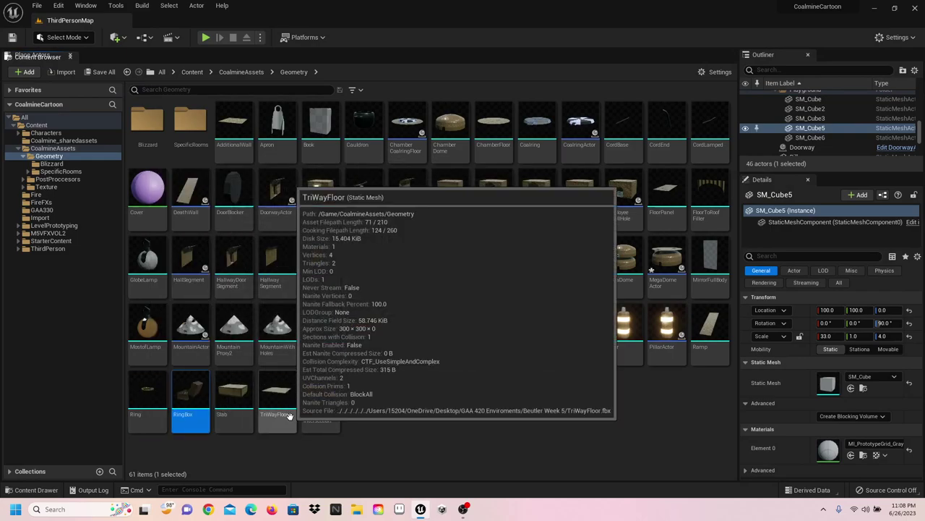
pyautogui.press('Right')
pyautogui.press('Left')
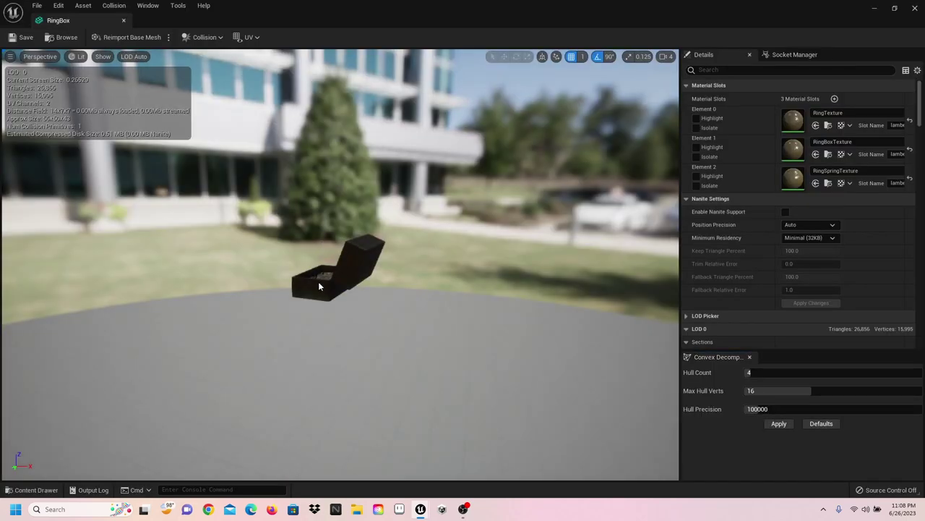
pyautogui.press('f')
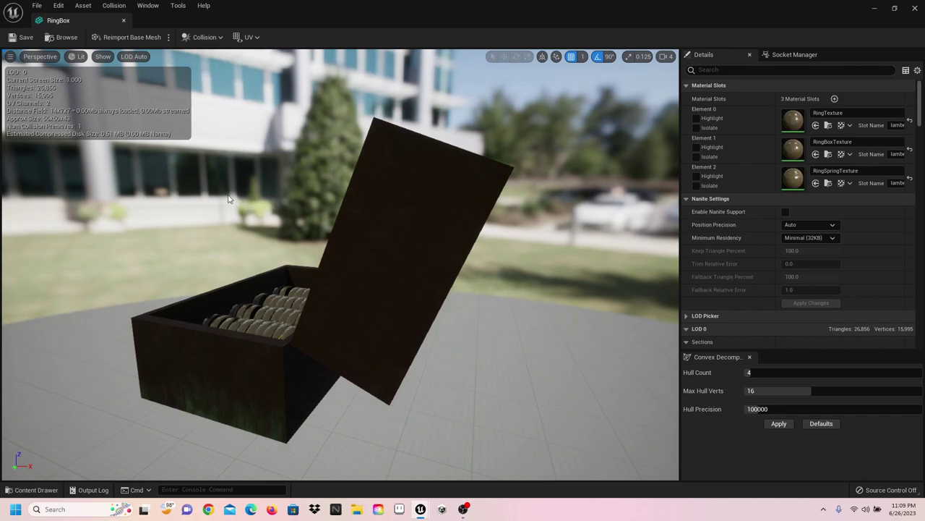
pyautogui.click(125, 21)
pyautogui.click(245, 399)
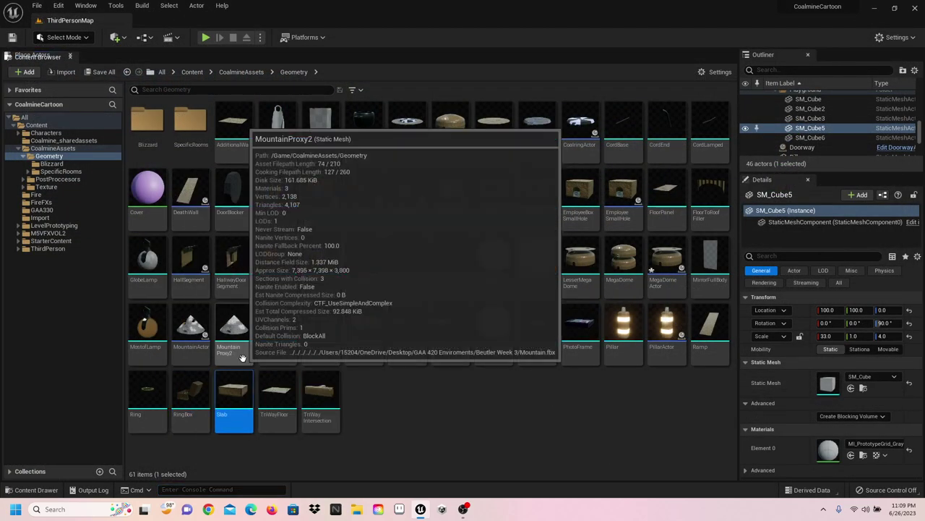
pyautogui.click(276, 394)
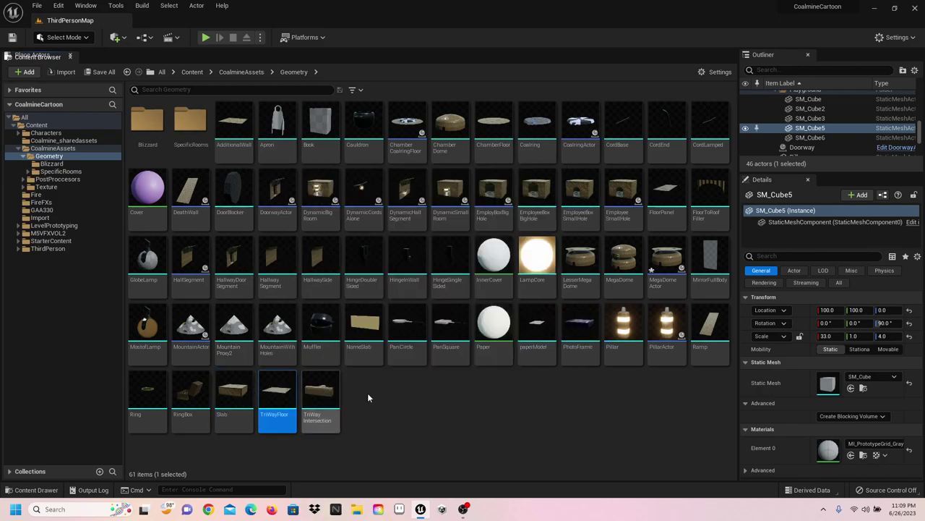
pyautogui.press('Right')
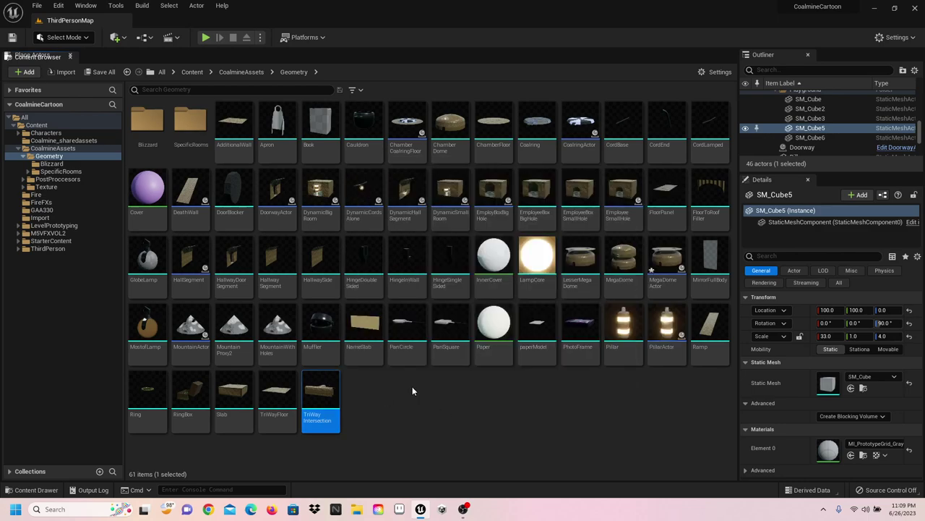
# Step: Enter the Blizzard folder and inspect BlizzardMiddle's Viewport and RotatingMovement rotation rate, then close it
pyautogui.doubleClick(145, 125)
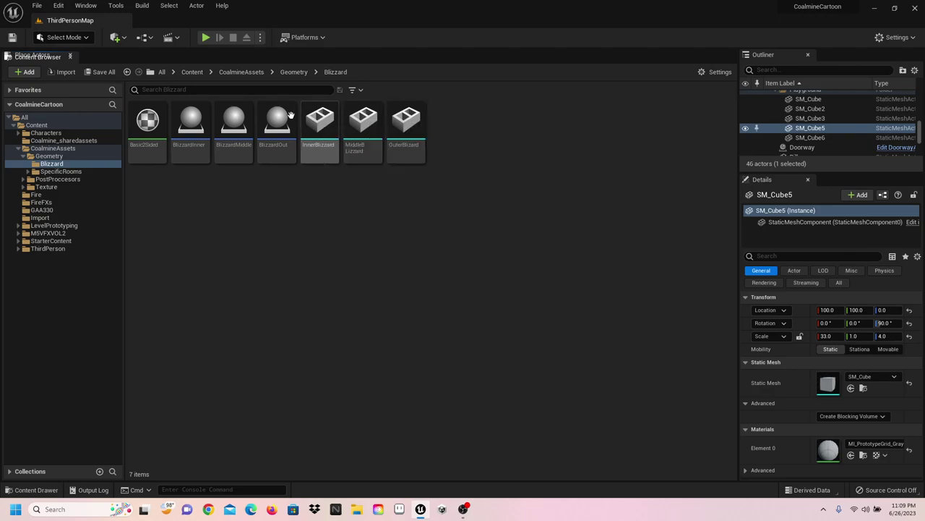
pyautogui.doubleClick(234, 121)
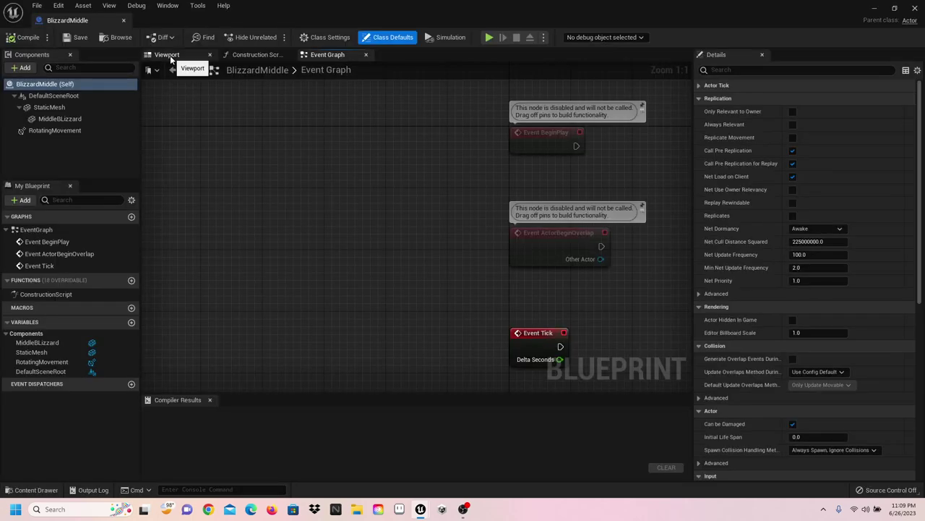
pyautogui.click(170, 55)
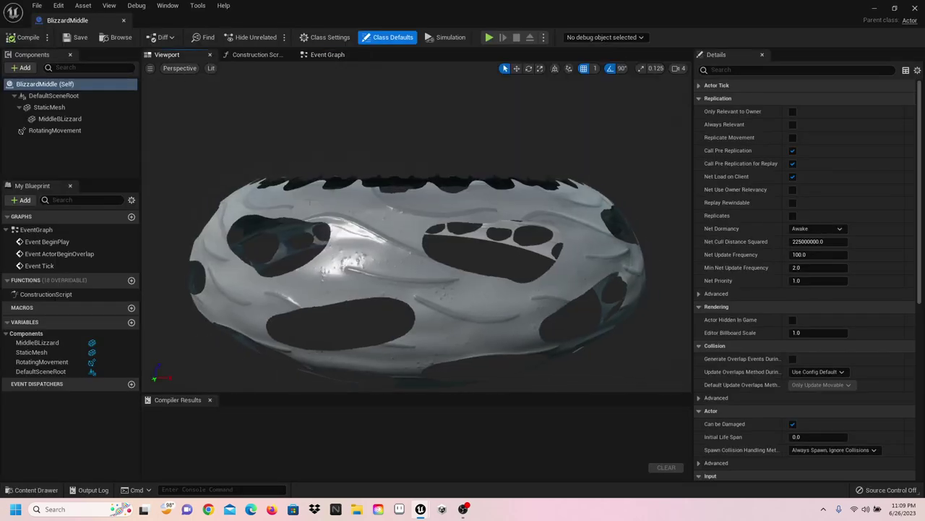
pyautogui.click(55, 130)
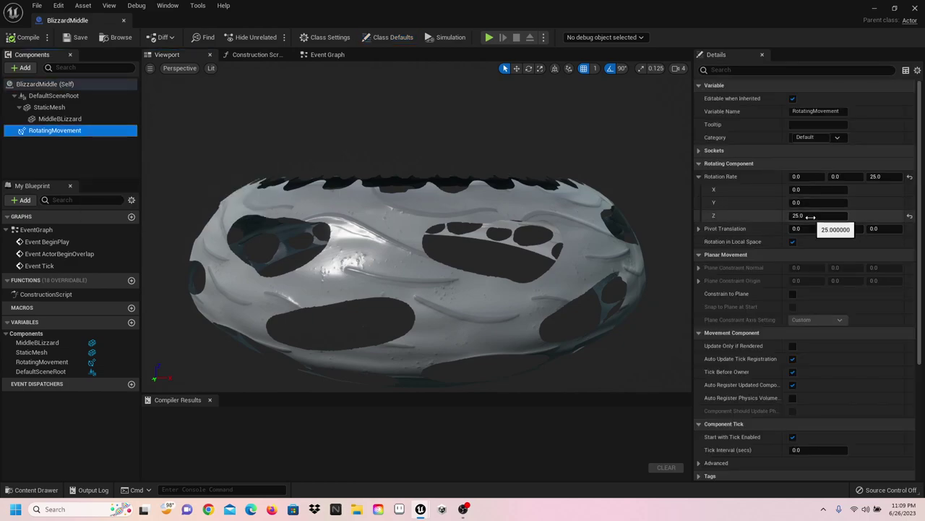
pyautogui.click(123, 21)
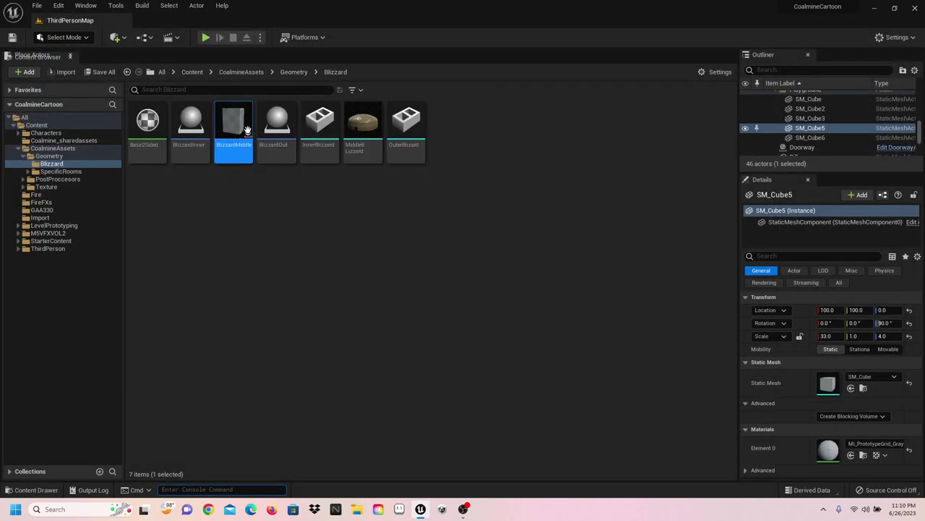
pyautogui.click(287, 132)
pyautogui.doubleClick(288, 132)
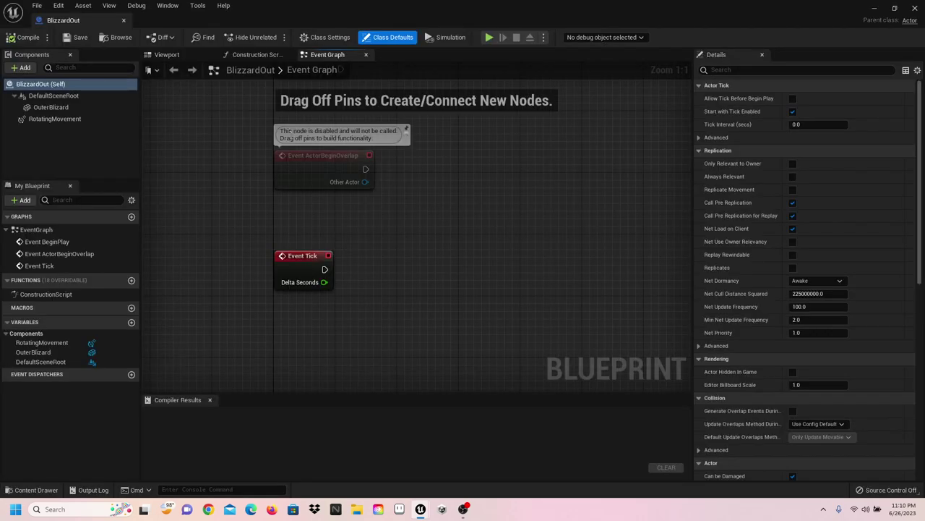
pyautogui.click(166, 54)
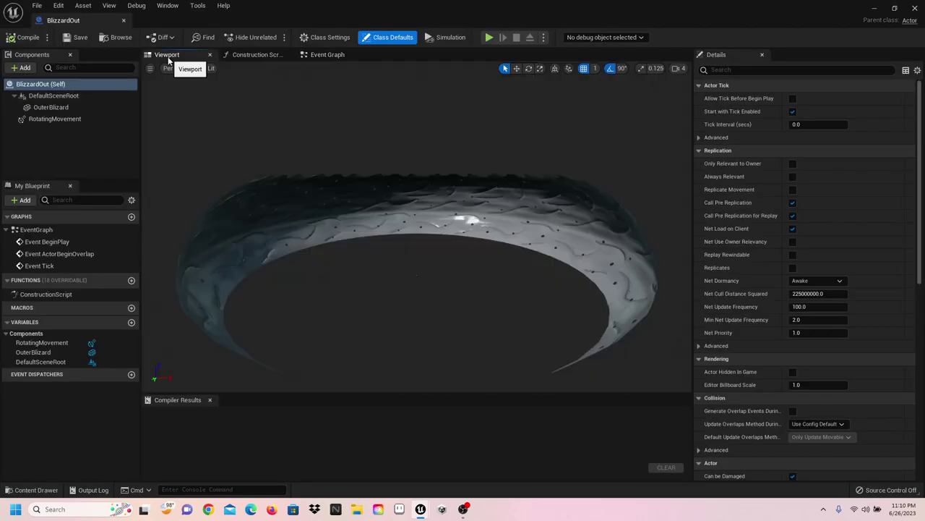
pyautogui.click(58, 119)
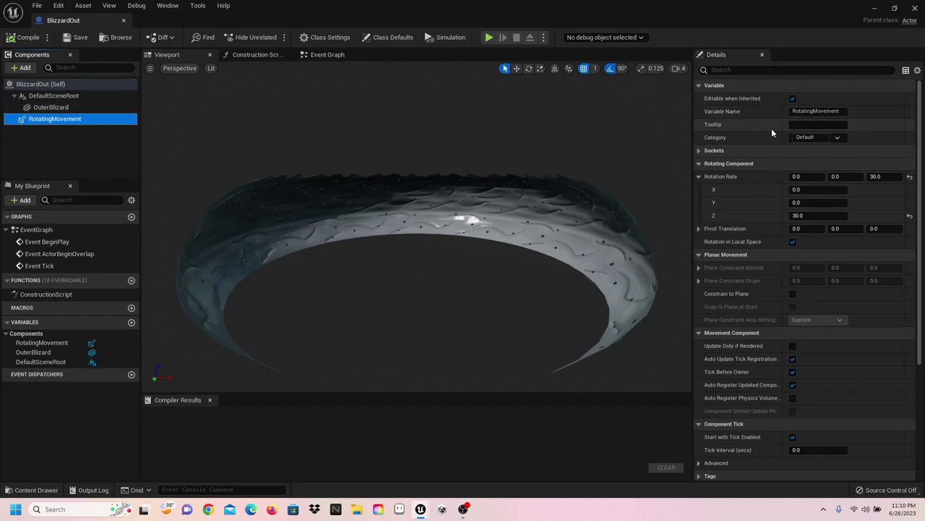
pyautogui.click(124, 20)
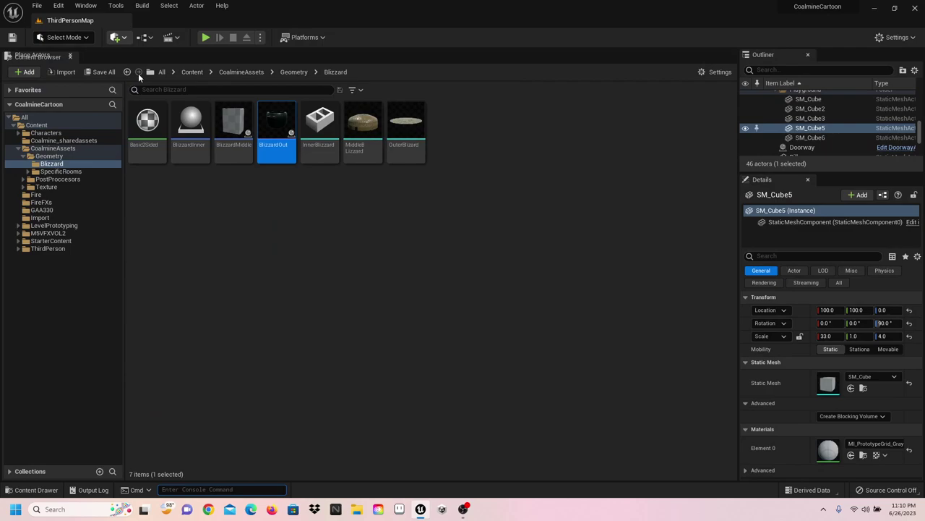
pyautogui.doubleClick(187, 128)
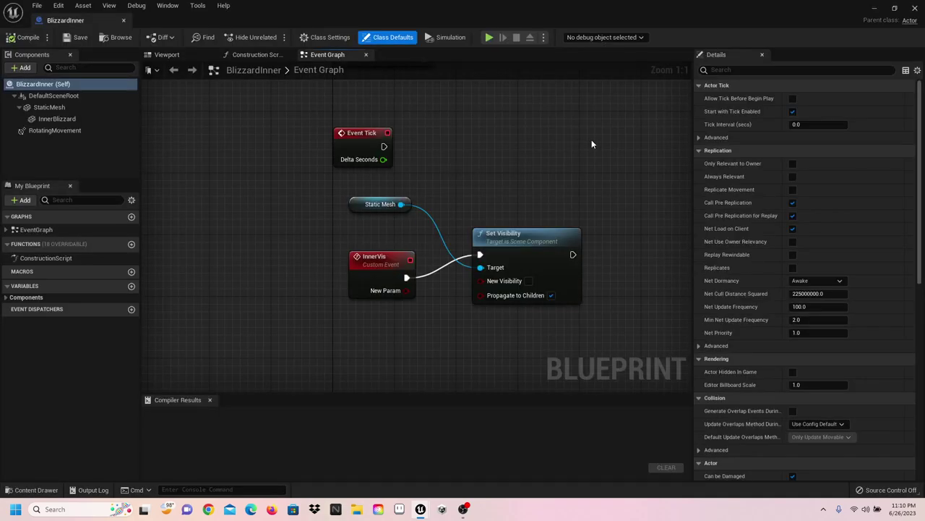
pyautogui.click(72, 130)
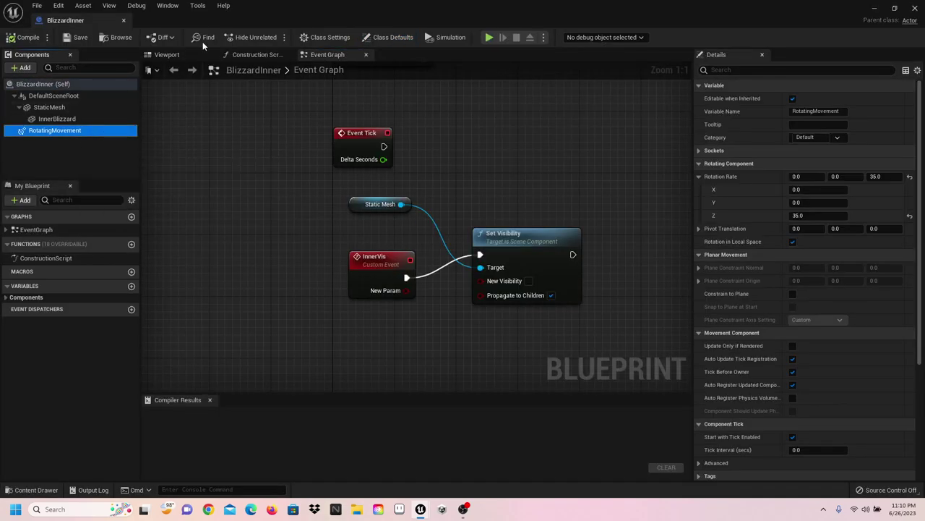
pyautogui.click(183, 55)
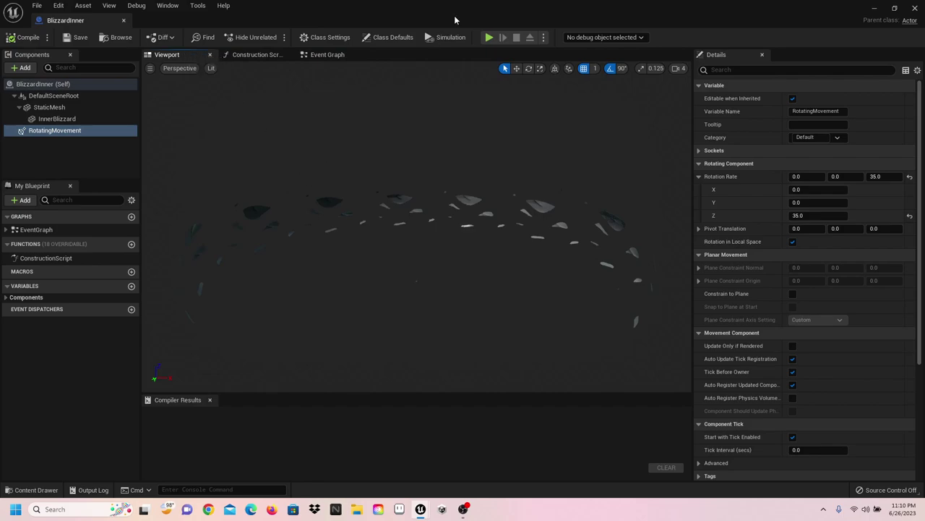
pyautogui.click(920, 7)
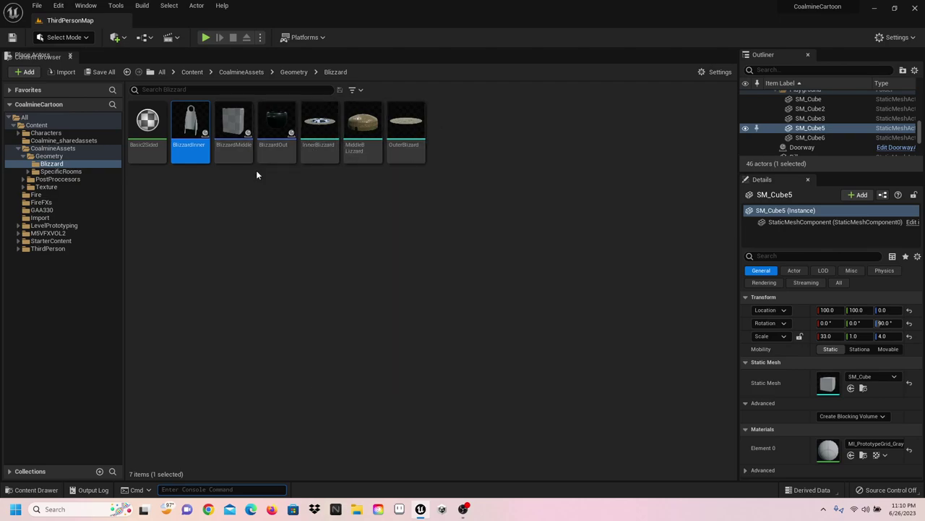
# Step: Preview the MiddleBLizzard static mesh from the Blizzard folder and close it
pyautogui.click(69, 165)
pyautogui.doubleClick(363, 128)
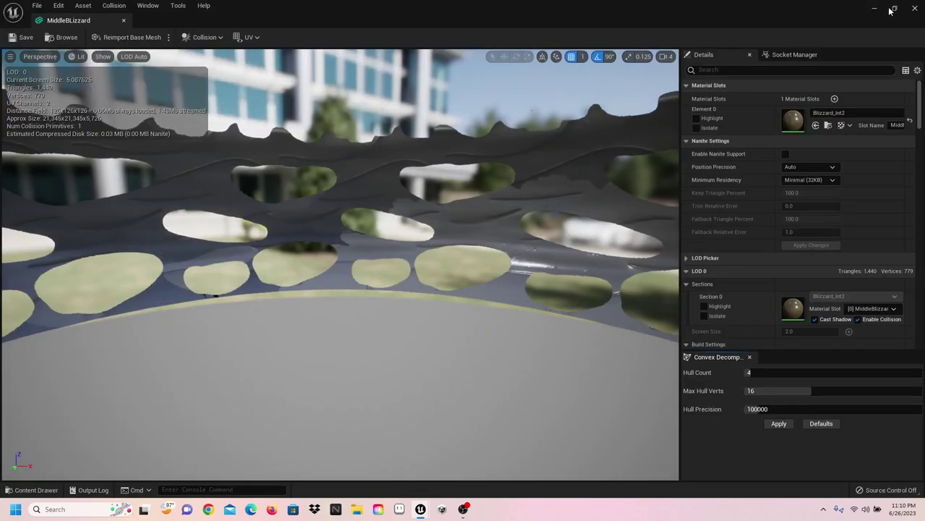
pyautogui.click(916, 8)
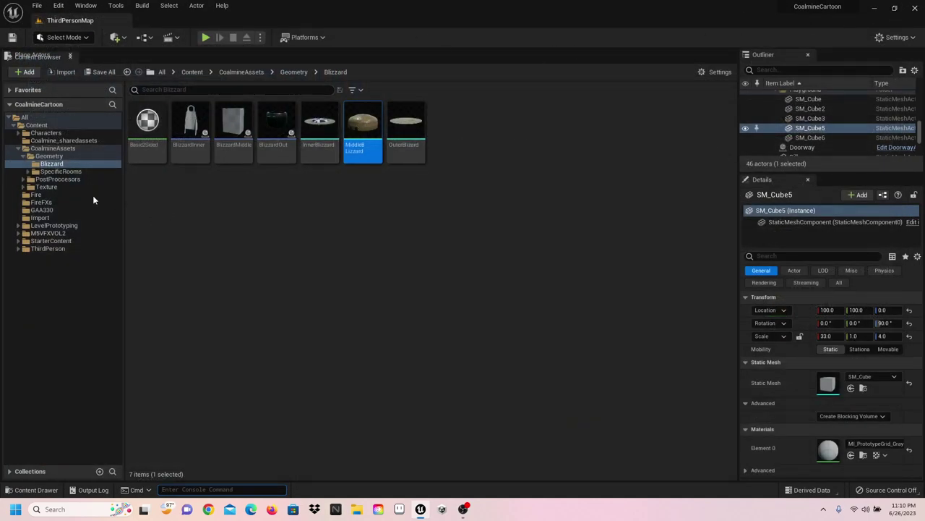
# Step: Navigate from CoalmineAssets into Geometry and then the SpecificRooms folder
pyautogui.click(50, 148)
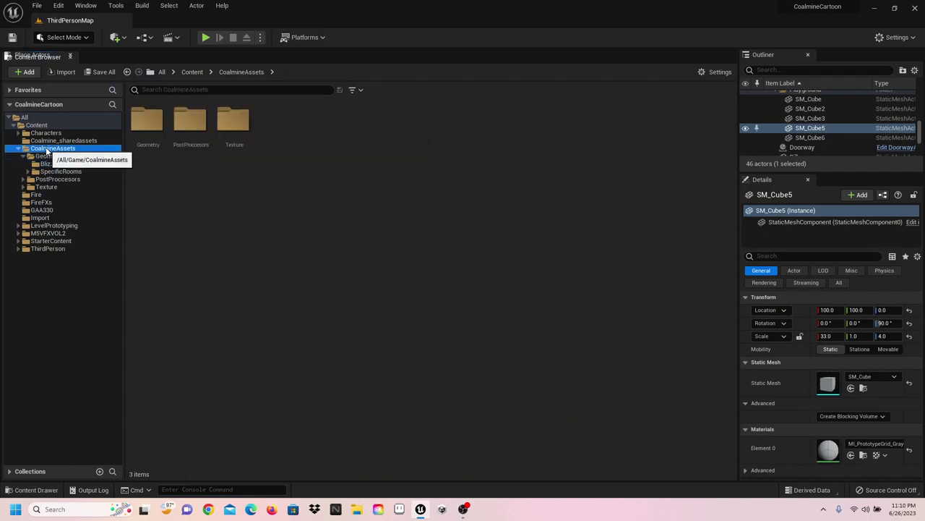
pyautogui.click(238, 129)
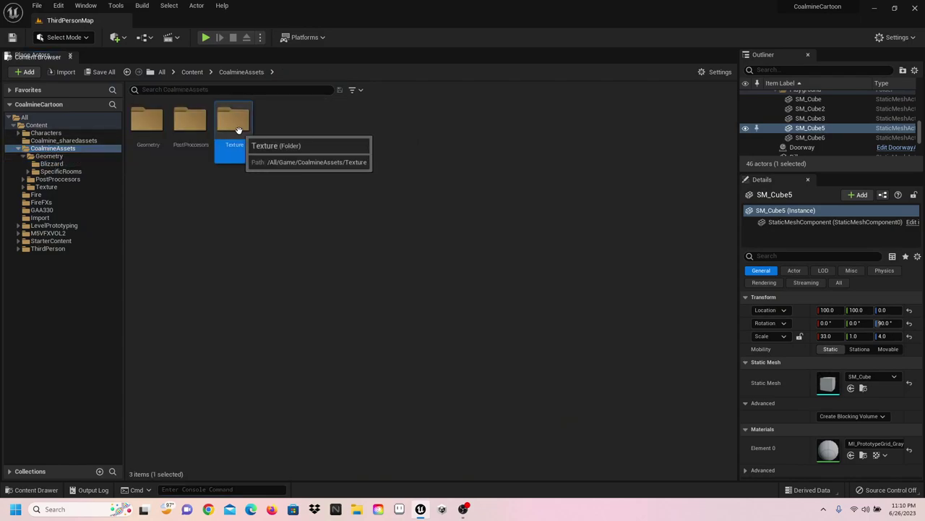
pyautogui.click(159, 125)
pyautogui.doubleClick(159, 125)
pyautogui.doubleClick(190, 123)
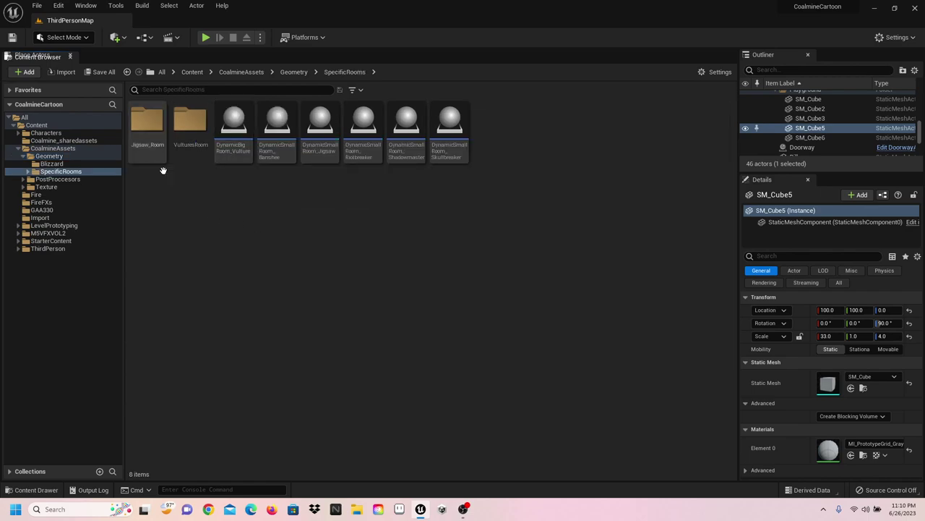
pyautogui.click(156, 142)
pyautogui.doubleClick(156, 143)
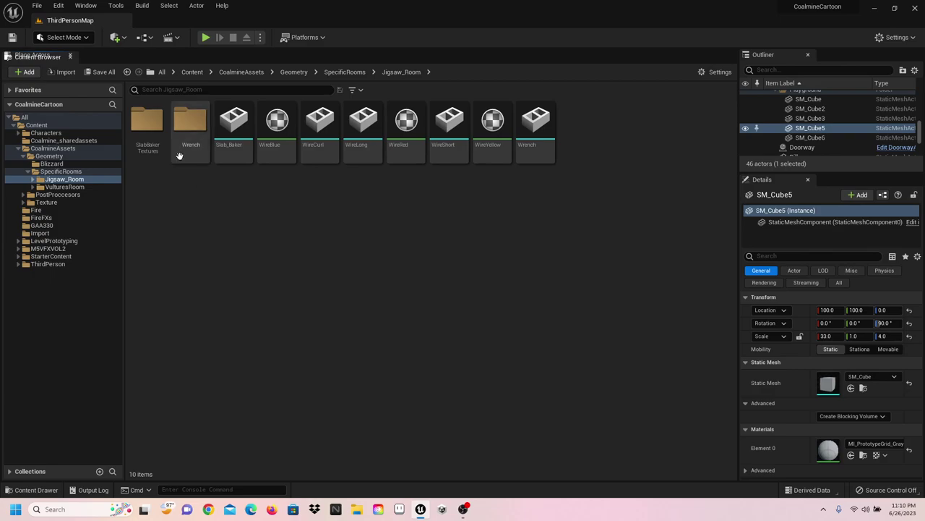
pyautogui.doubleClick(153, 136)
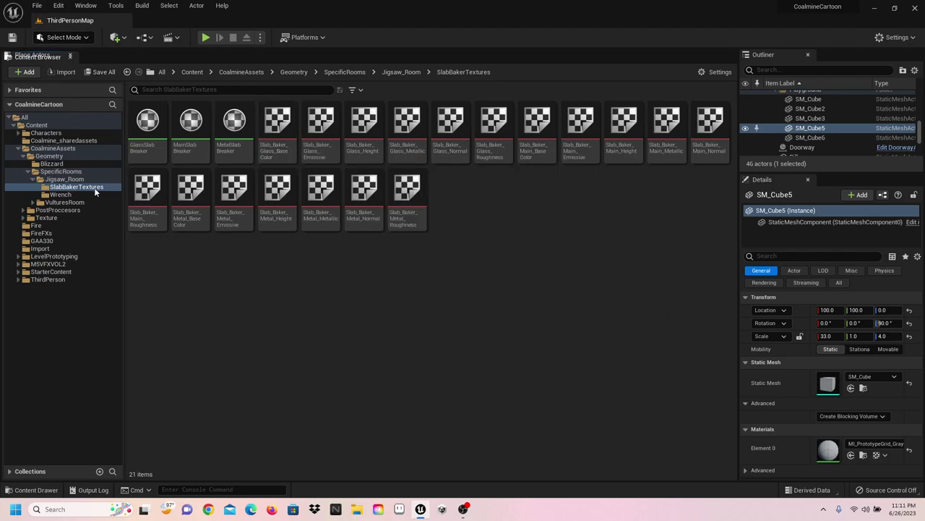
pyautogui.click(66, 180)
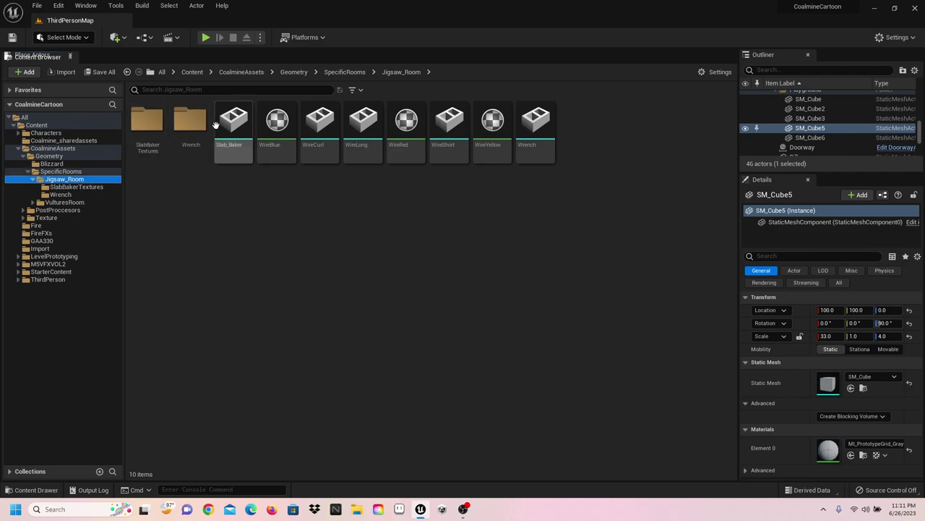
pyautogui.doubleClick(192, 124)
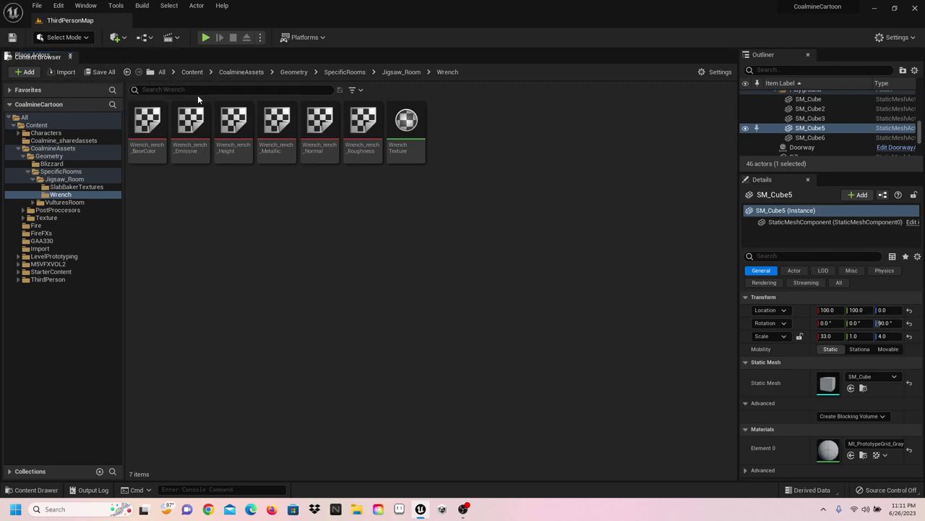
pyautogui.click(75, 187)
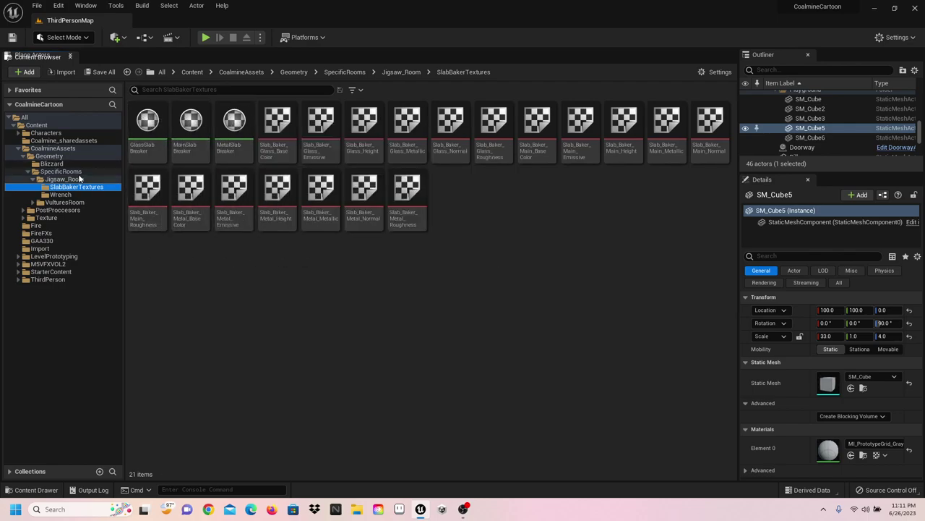
pyautogui.click(79, 179)
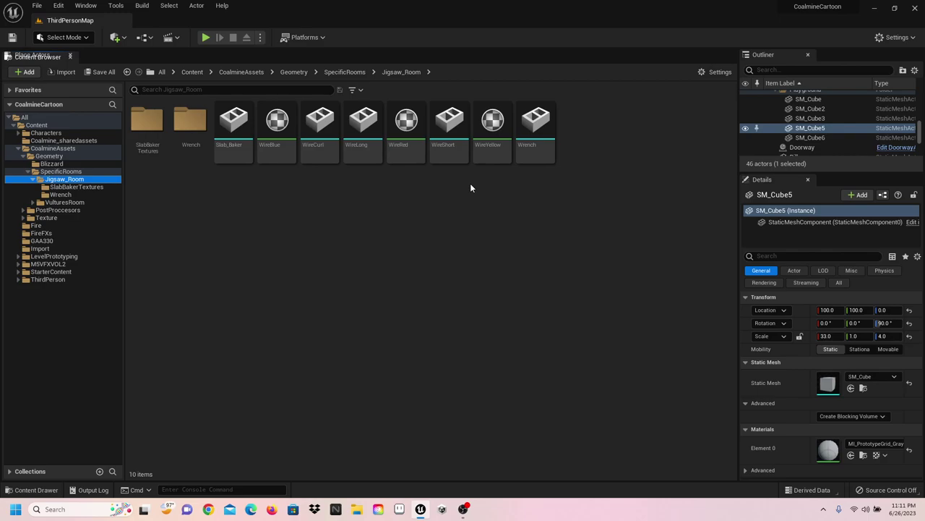
pyautogui.click(76, 186)
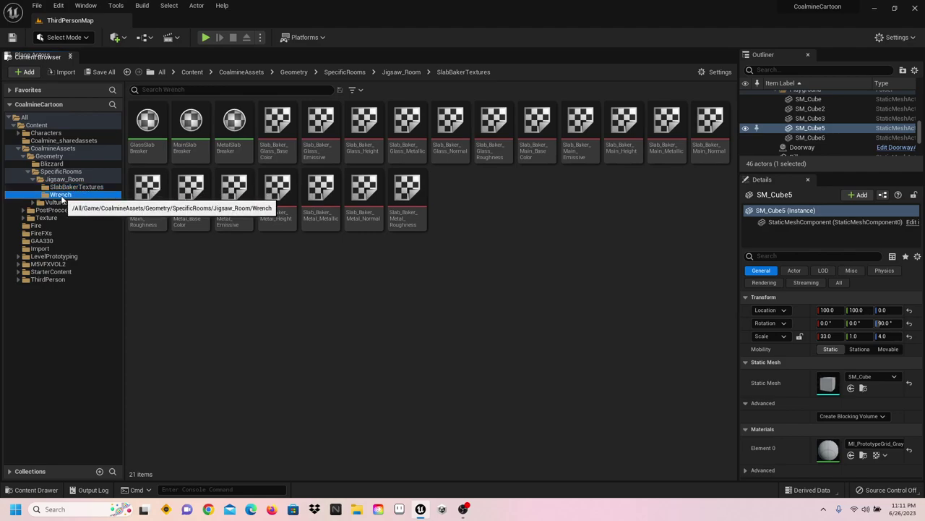
pyautogui.click(61, 194)
pyautogui.click(60, 172)
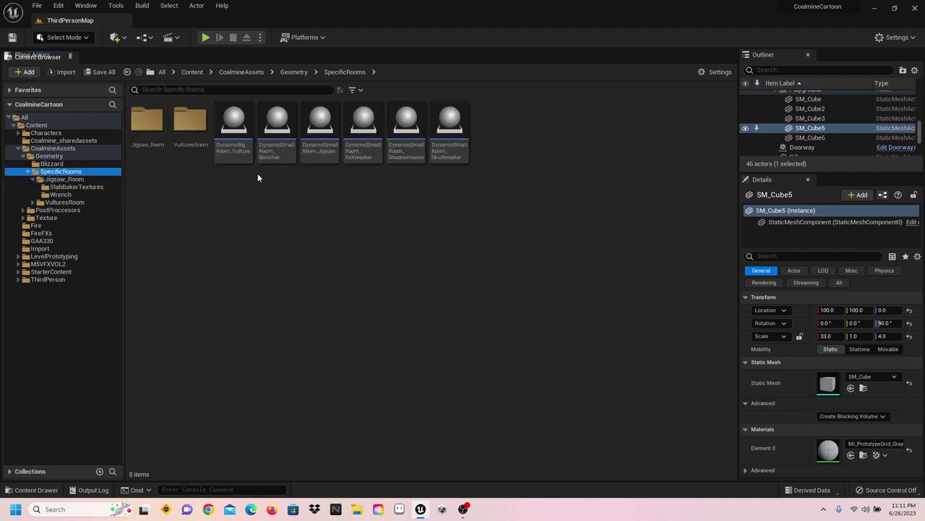
pyautogui.click(238, 127)
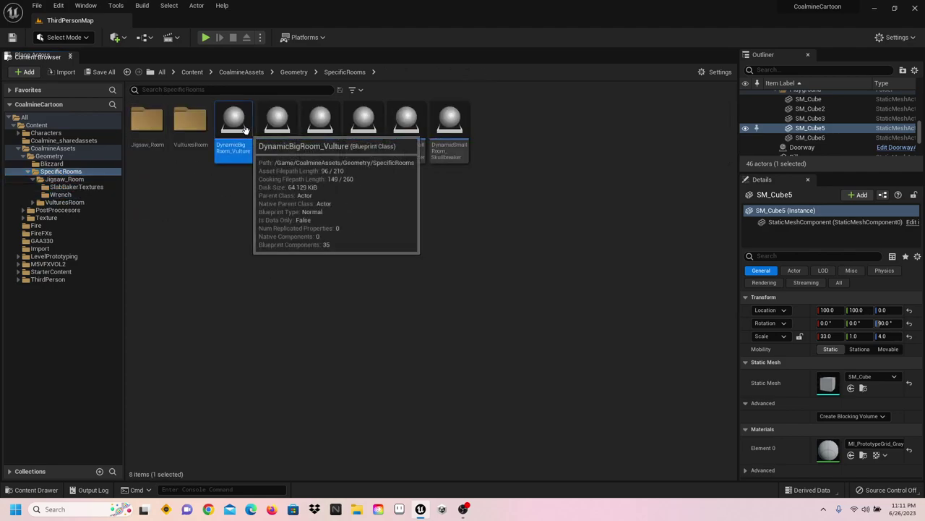
pyautogui.doubleClick(238, 126)
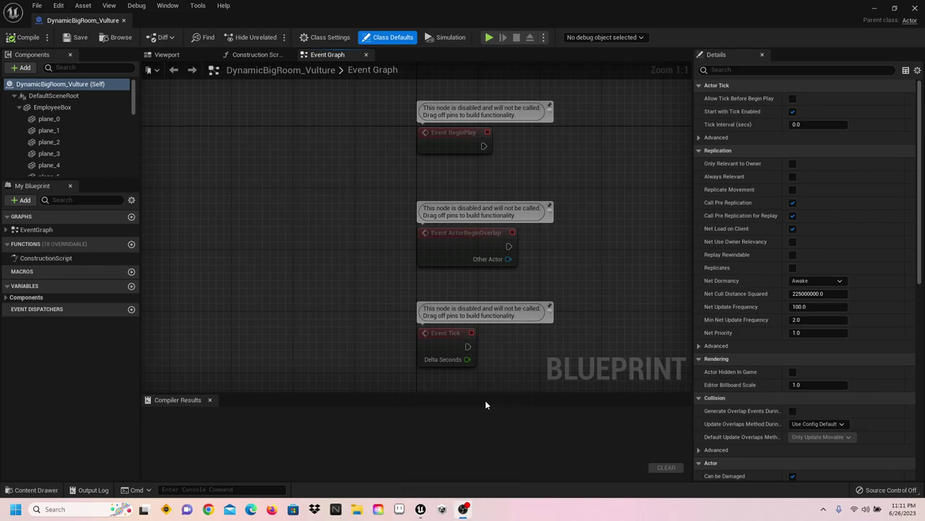
pyautogui.click(166, 55)
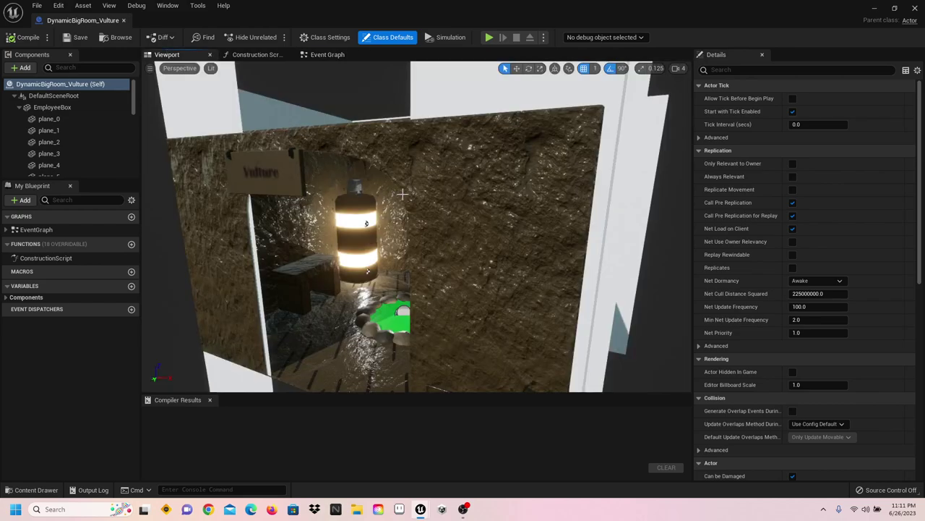
pyautogui.click(529, 211)
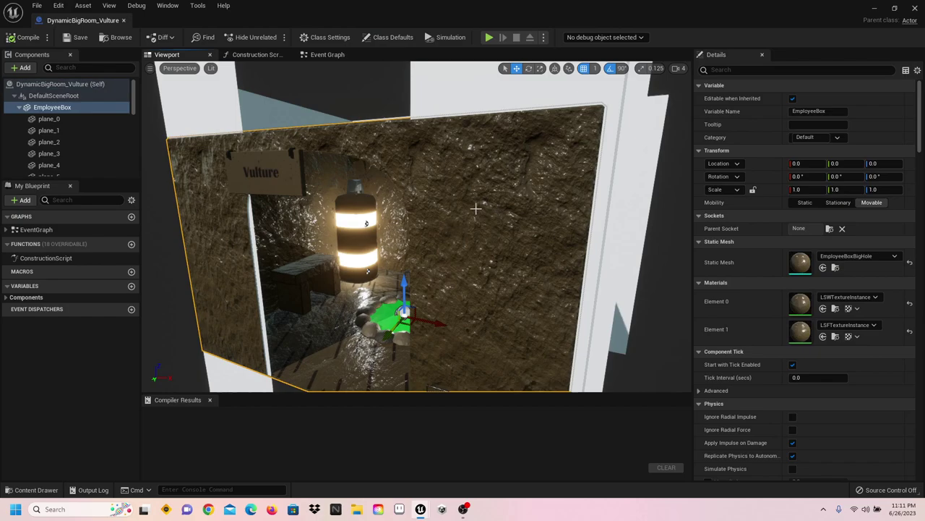
pyautogui.scroll(-10, 461, 251)
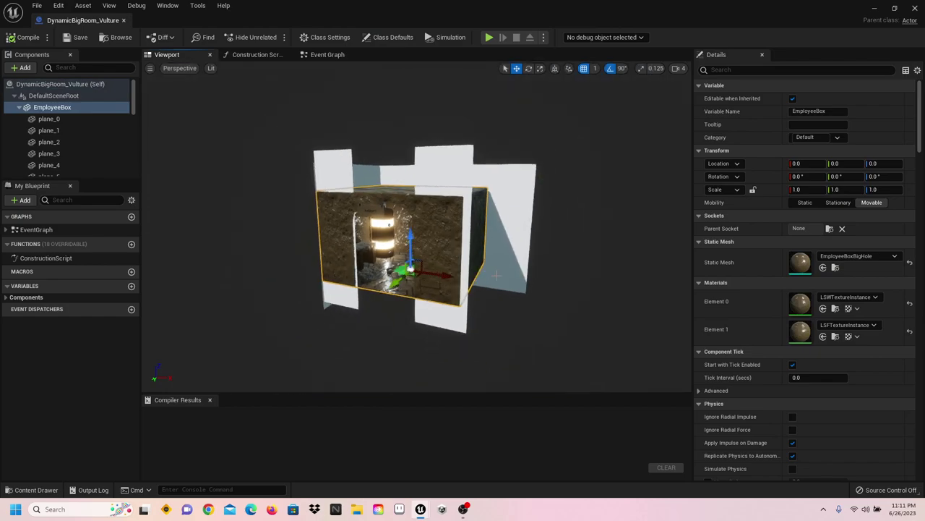
pyautogui.scroll(-2, 515, 312)
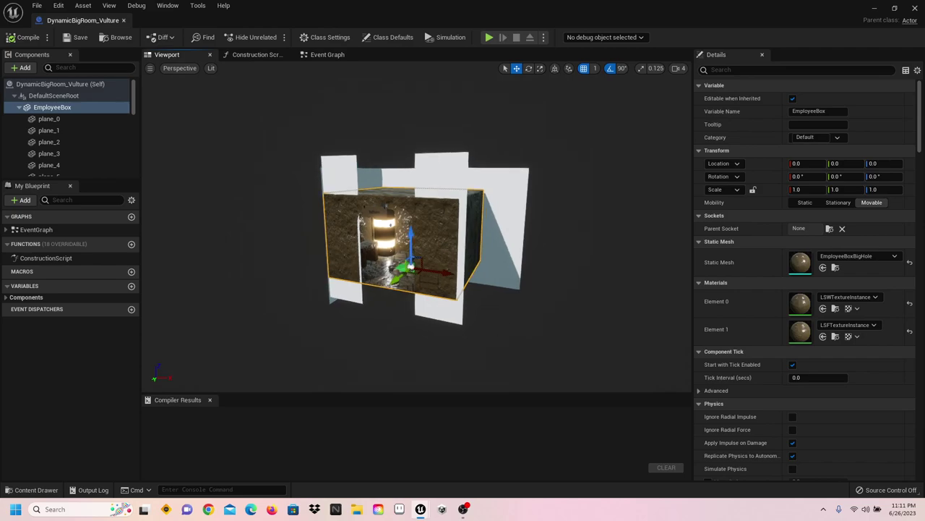
pyautogui.scroll(2, 494, 277)
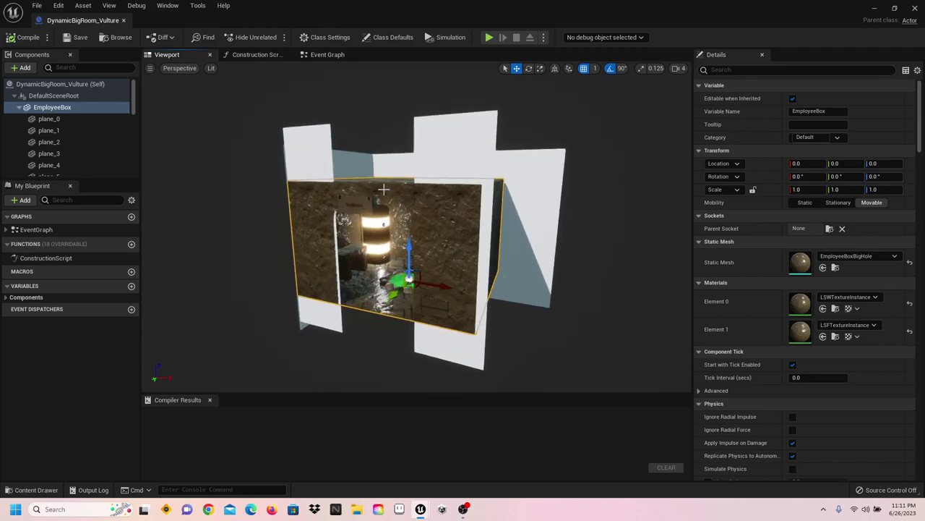
pyautogui.click(123, 21)
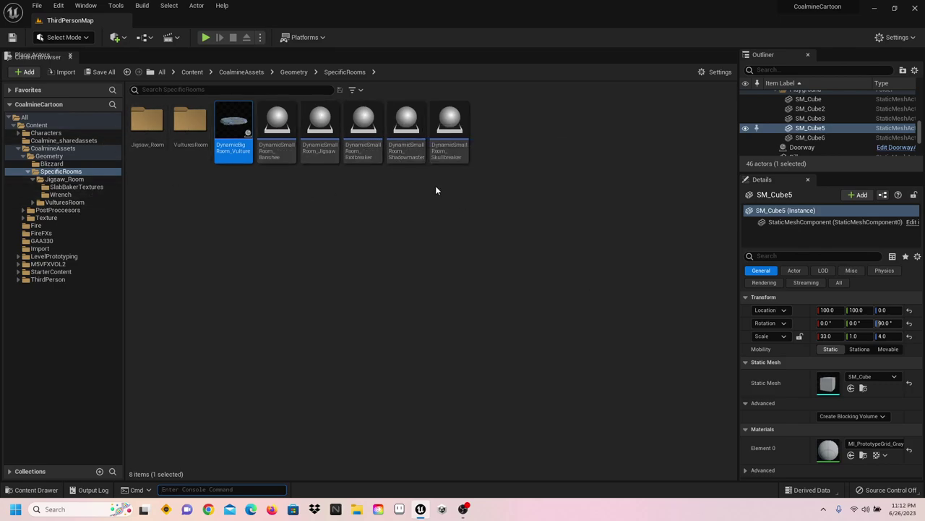
pyautogui.click(277, 135)
pyautogui.doubleClick(277, 136)
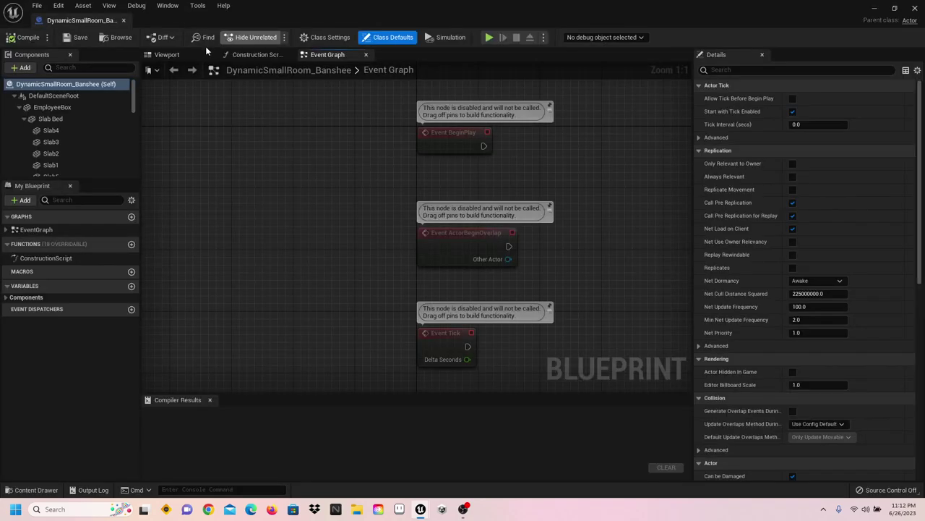
pyautogui.click(184, 55)
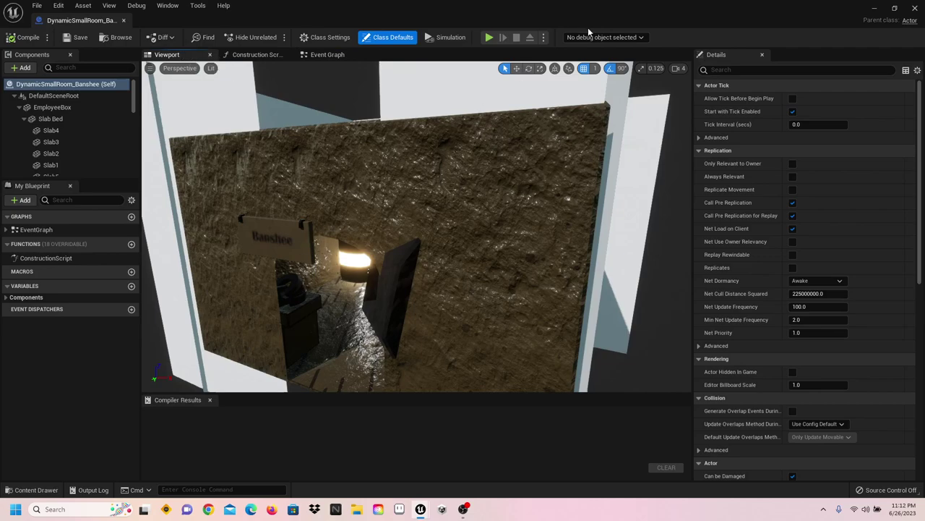
pyautogui.click(125, 20)
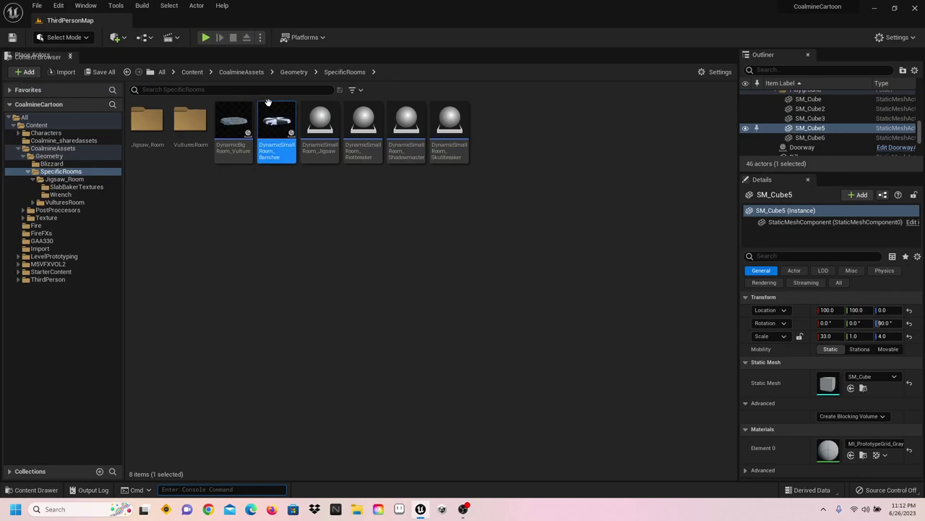
# Step: Browse the Jigsaw_Room and VulturesRoom folders, then go back through SpecificRooms to CoalmineAssets
pyautogui.click(66, 179)
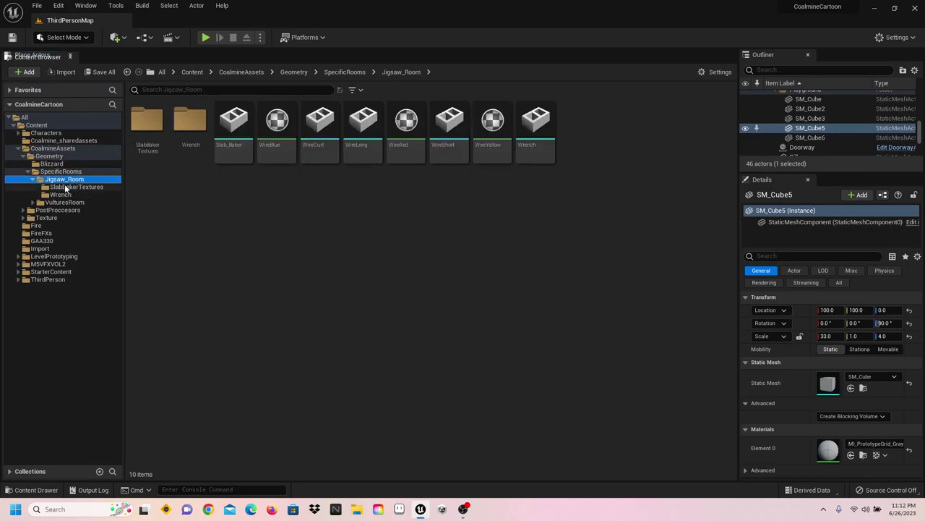
pyautogui.click(54, 172)
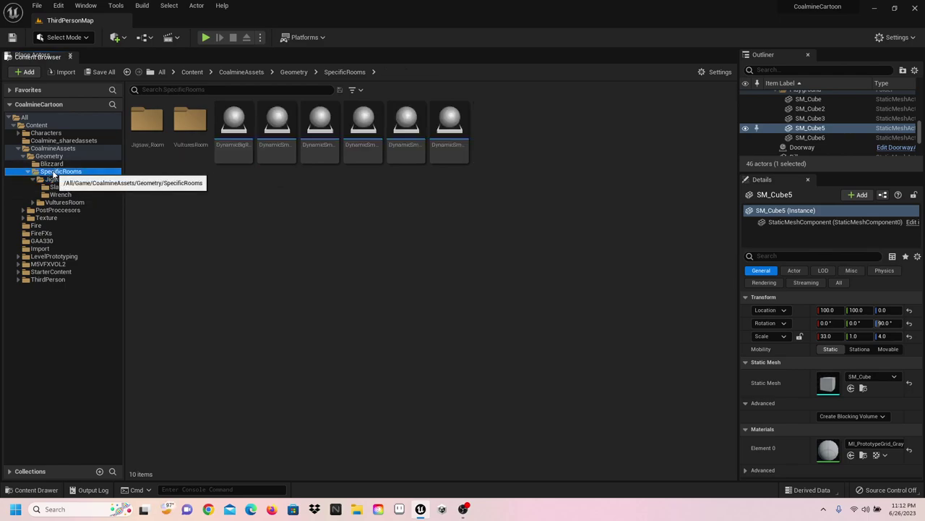
pyautogui.doubleClick(181, 121)
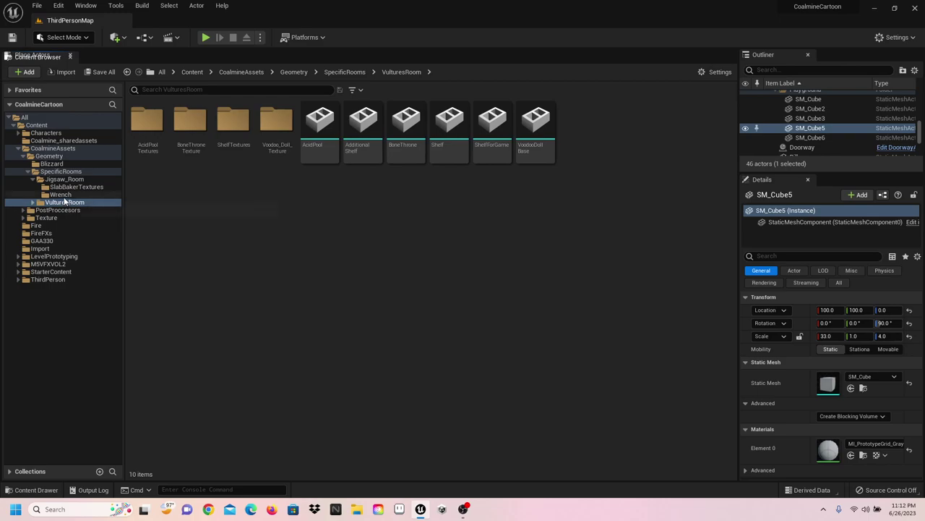
pyautogui.click(61, 171)
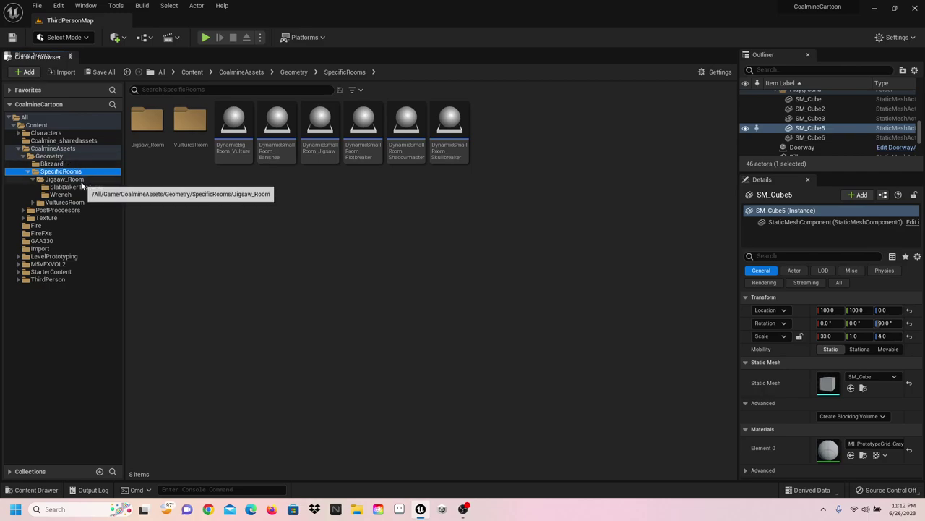
pyautogui.click(58, 149)
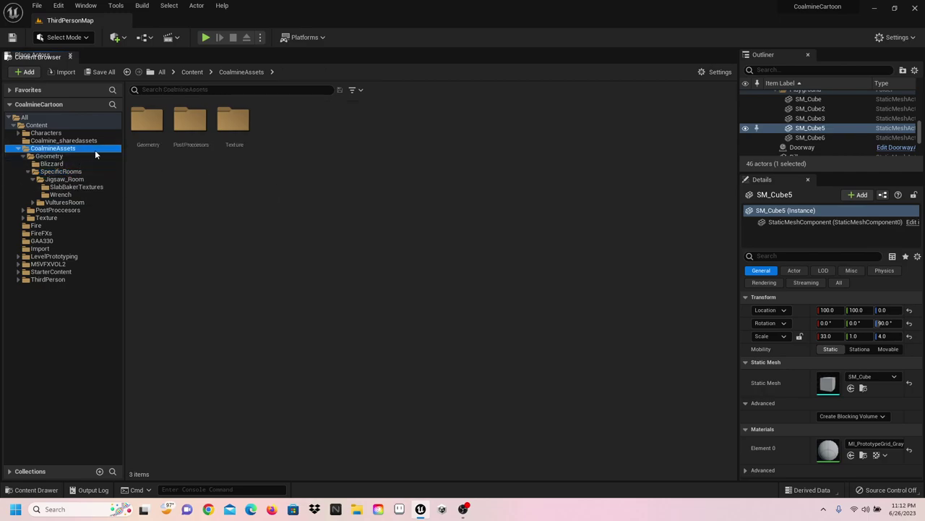
# Step: Open the Texture folder, look inside StarrySky, and return to the 56-item Texture listing
pyautogui.doubleClick(233, 120)
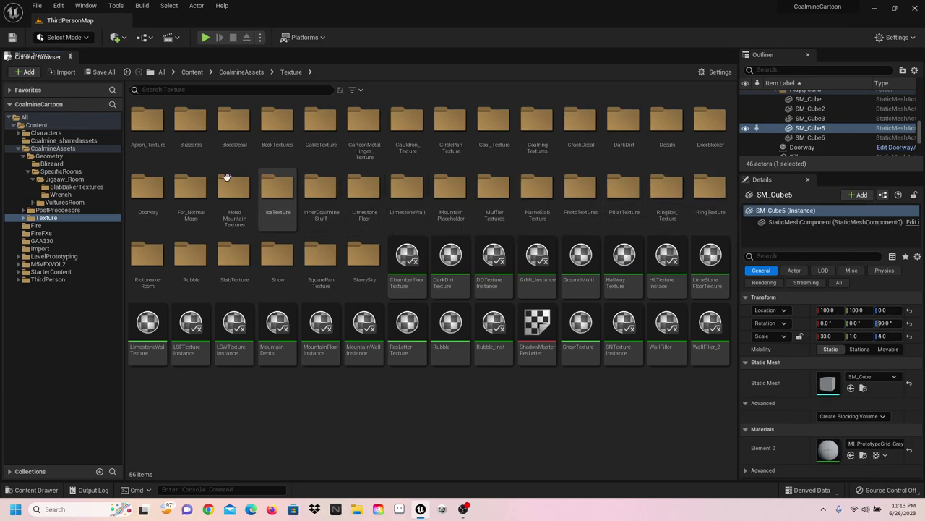
pyautogui.doubleClick(360, 251)
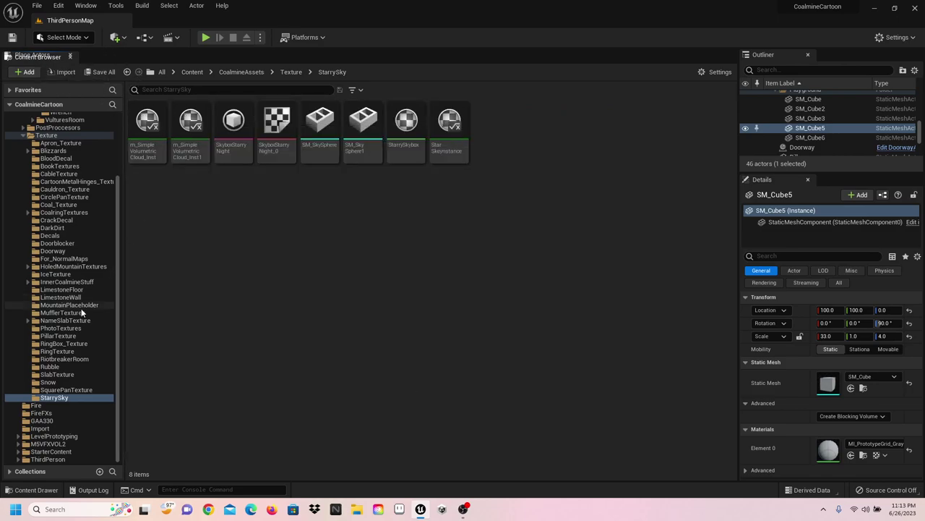
pyautogui.click(60, 135)
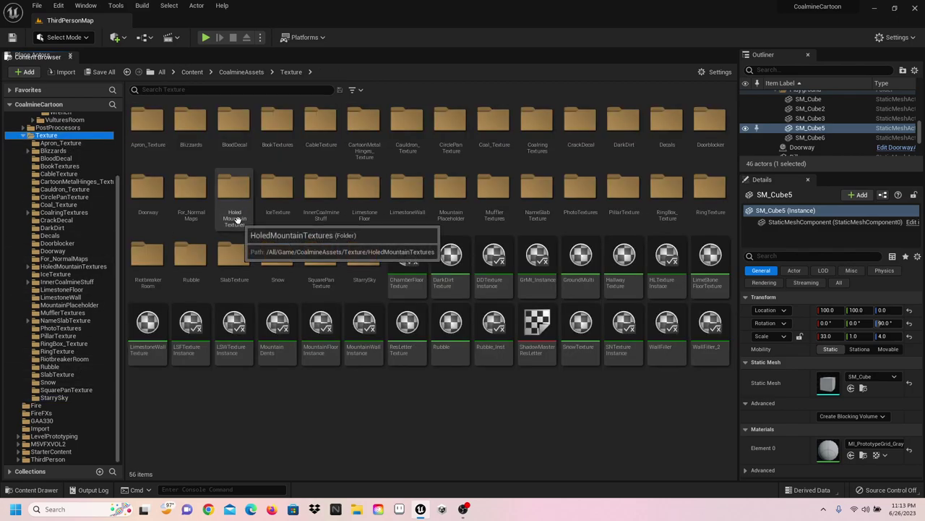